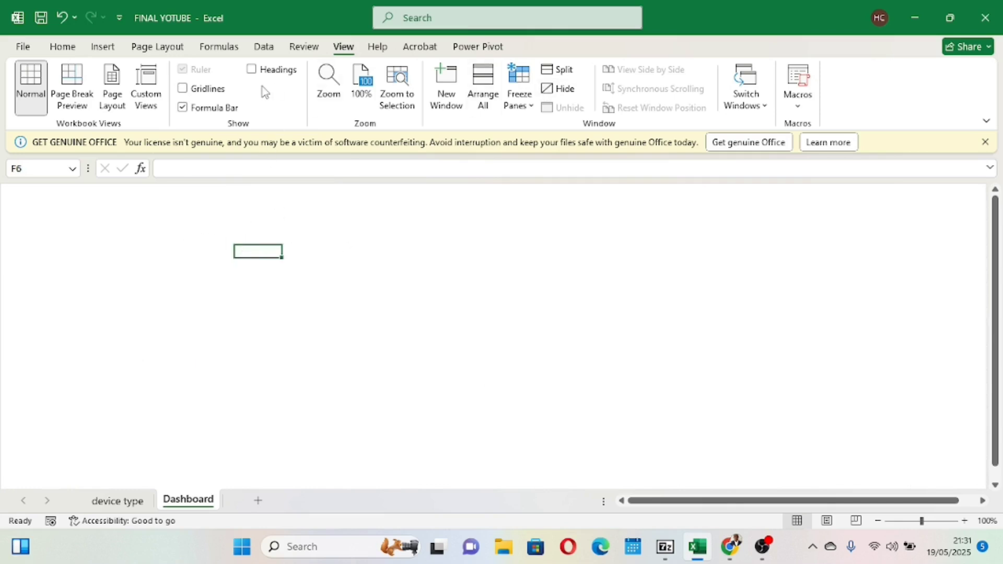
# - Insert a text box reading "Nyusemo Tech Analysis" near the top of the Dashboard sheet and widen it into a title banner
pyautogui.click(99, 47)
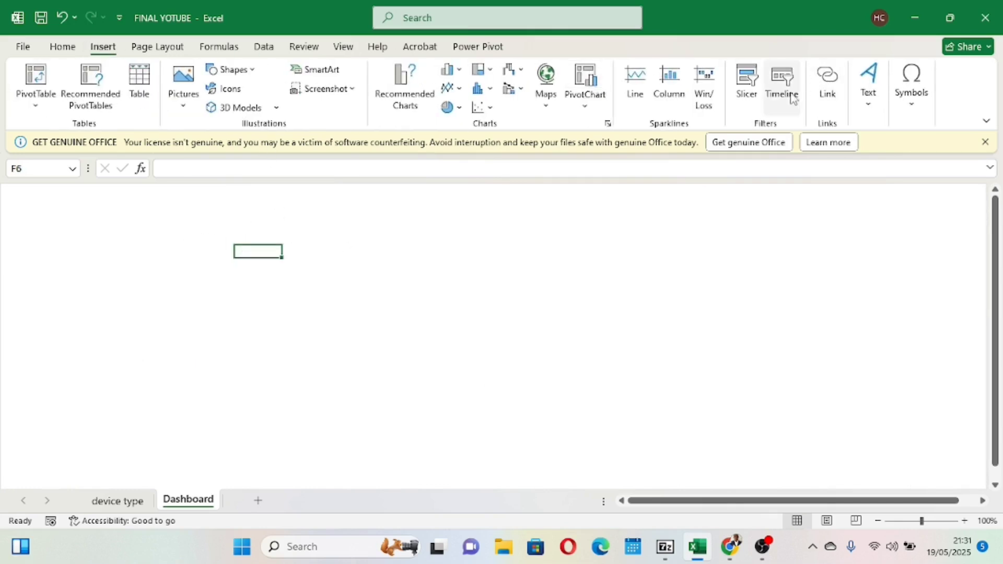
pyautogui.click(869, 99)
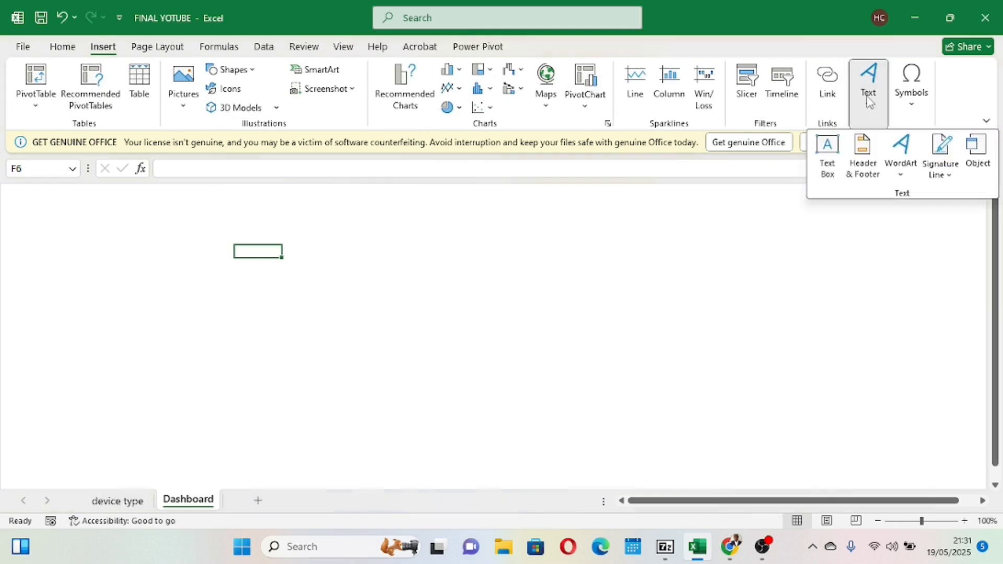
pyautogui.click(828, 156)
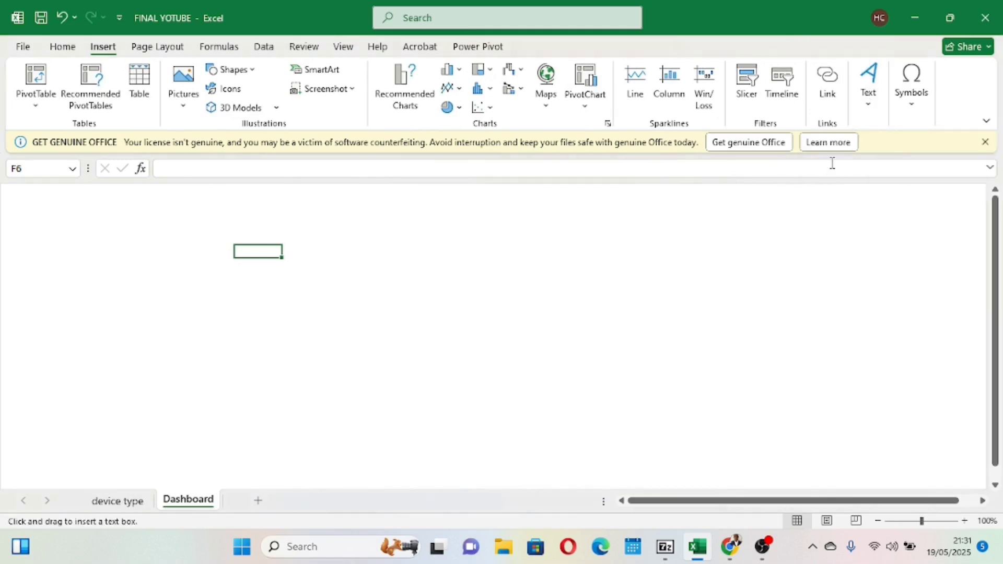
pyautogui.click(313, 241)
pyautogui.moveTo(327, 256); pyautogui.dragTo(518, 287)
pyautogui.click(434, 256)
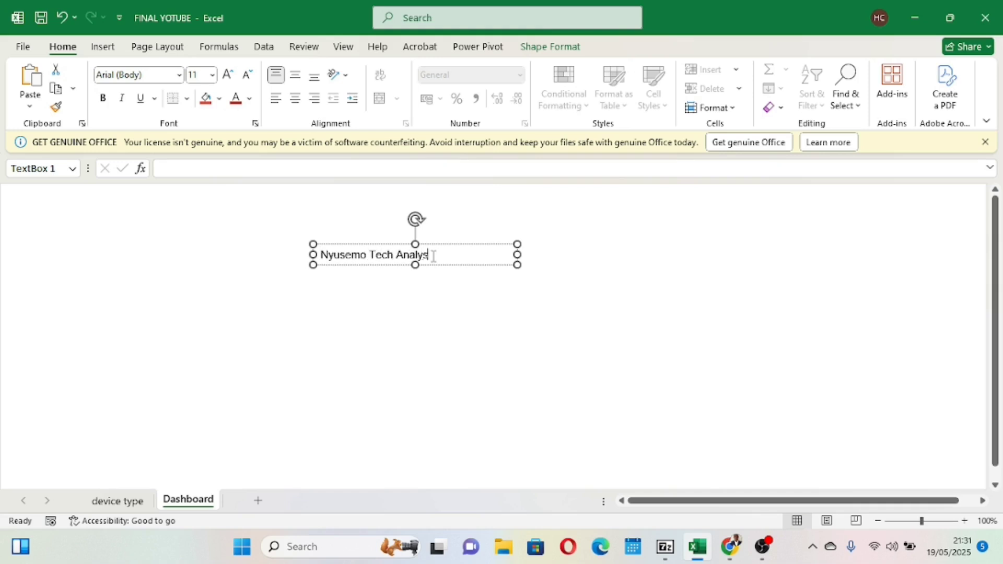
pyautogui.moveTo(484, 269); pyautogui.dragTo(511, 232)
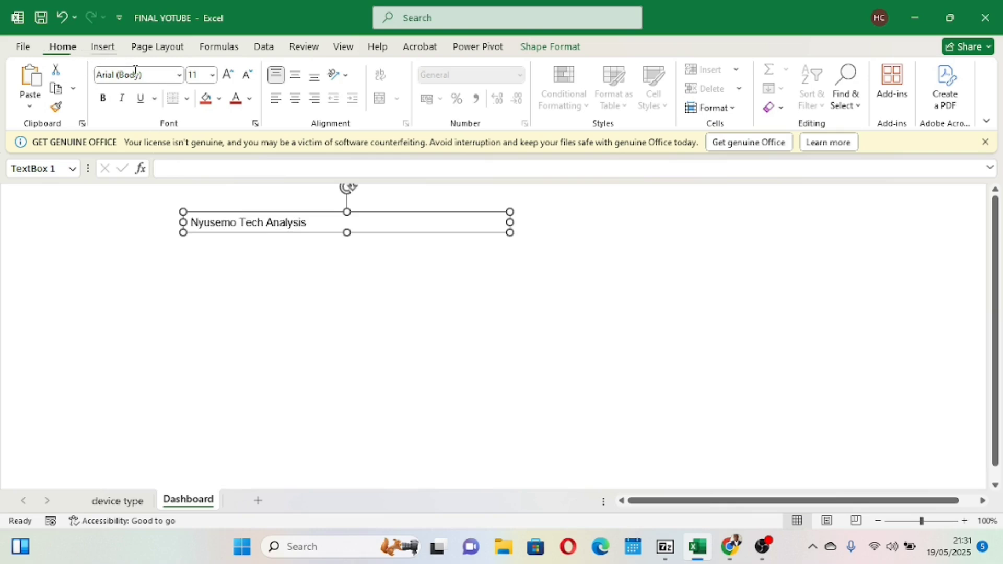
# - Format the title text as centred, bold, light blue and 16 pt
pyautogui.click(295, 100)
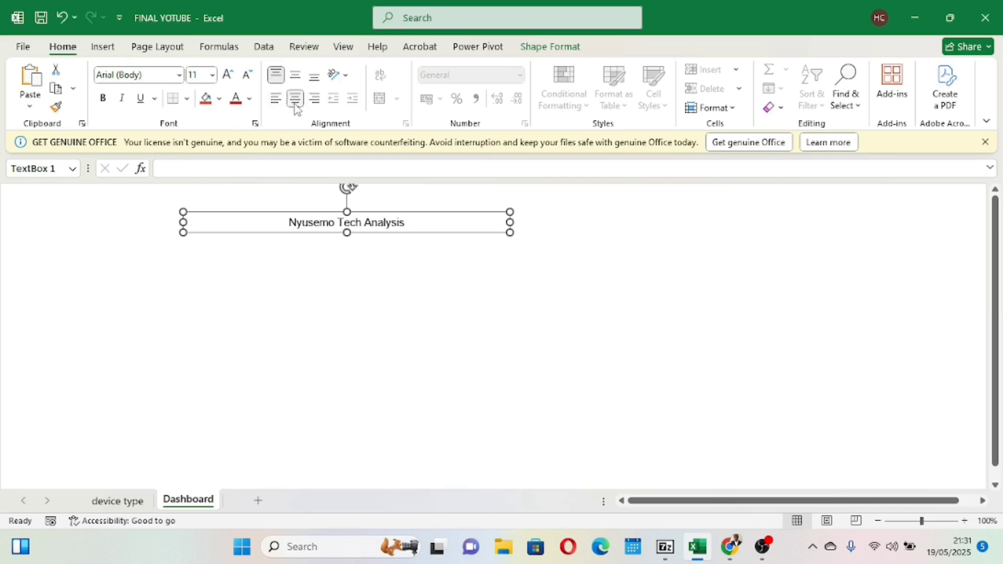
pyautogui.click(103, 99)
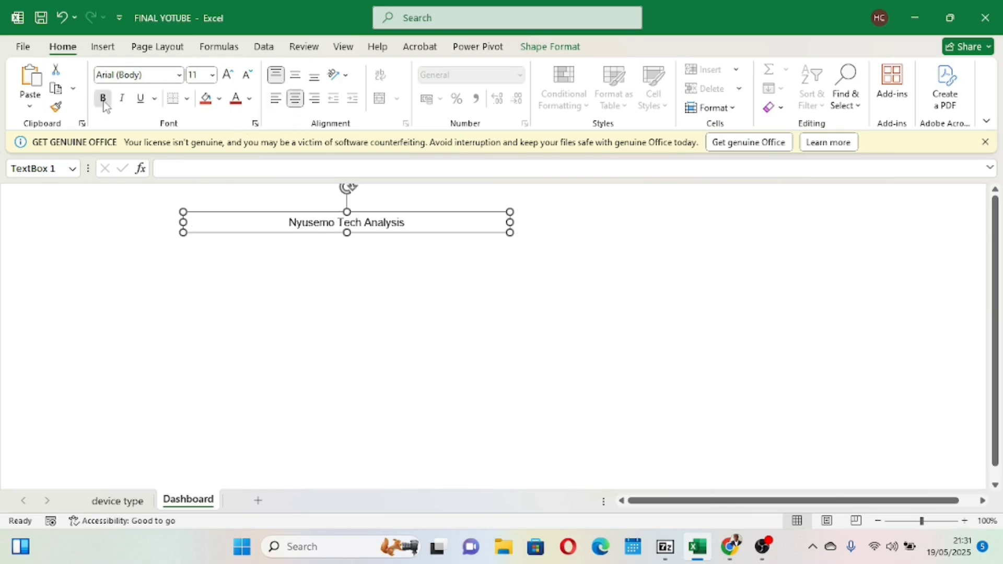
pyautogui.click(249, 100)
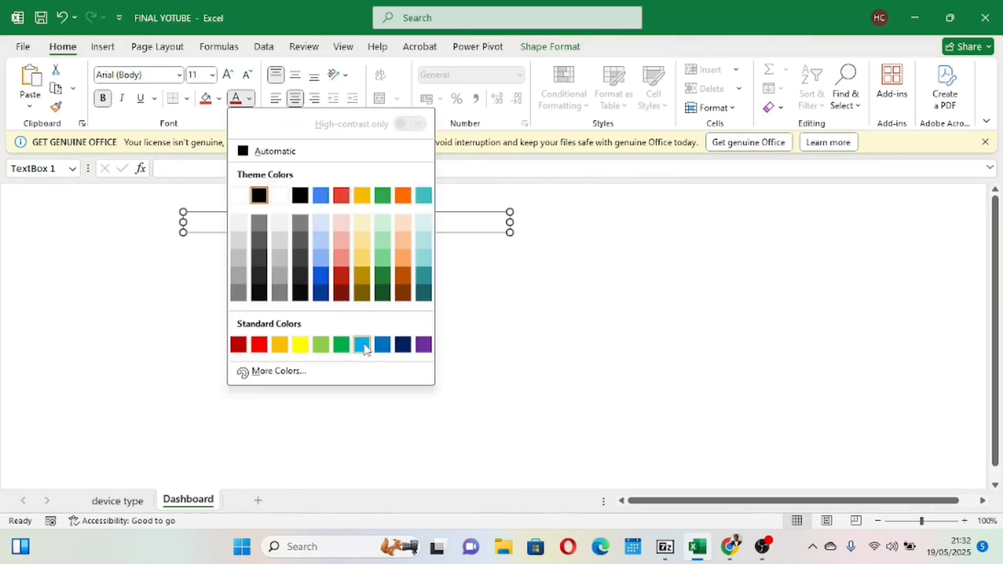
pyautogui.click(364, 344)
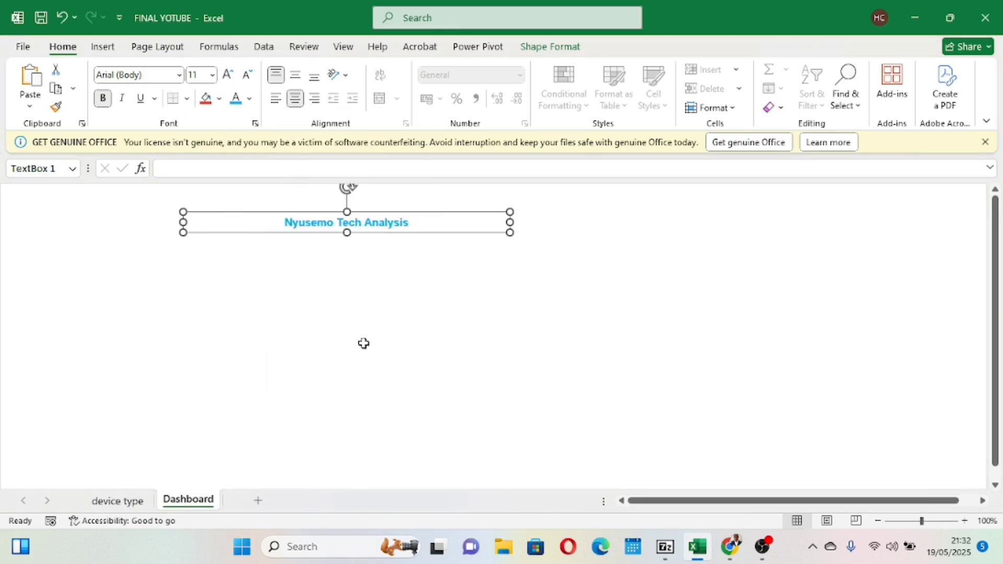
pyautogui.click(225, 79)
pyautogui.click(226, 79)
pyautogui.click(226, 78)
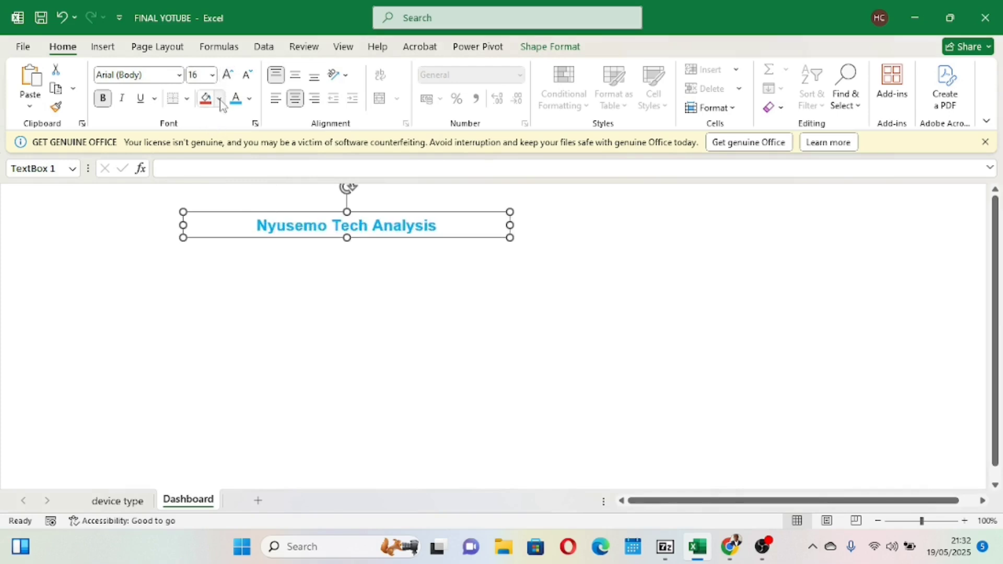
# - Fill the title text box with a light orange theme colour
pyautogui.click(218, 99)
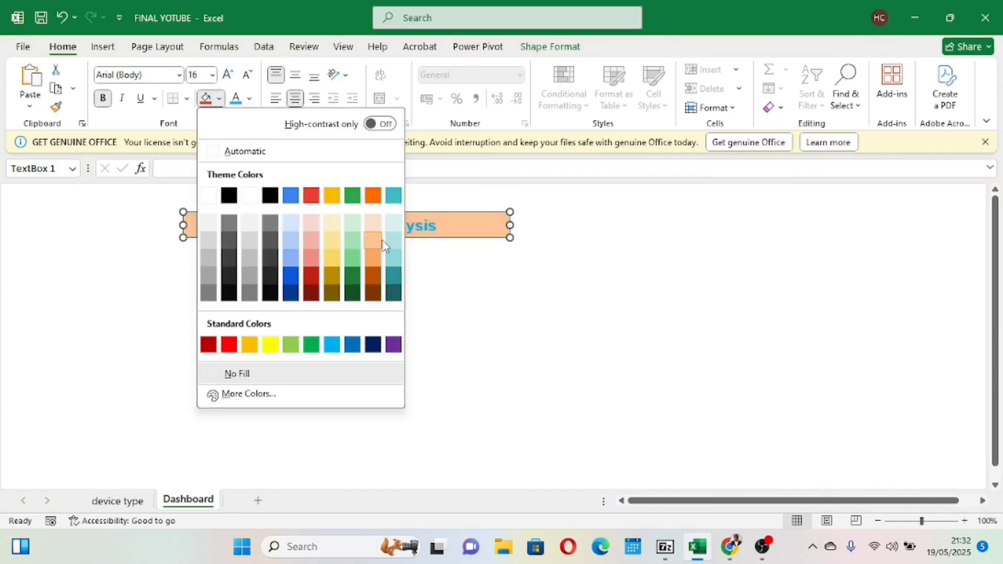
pyautogui.click(372, 258)
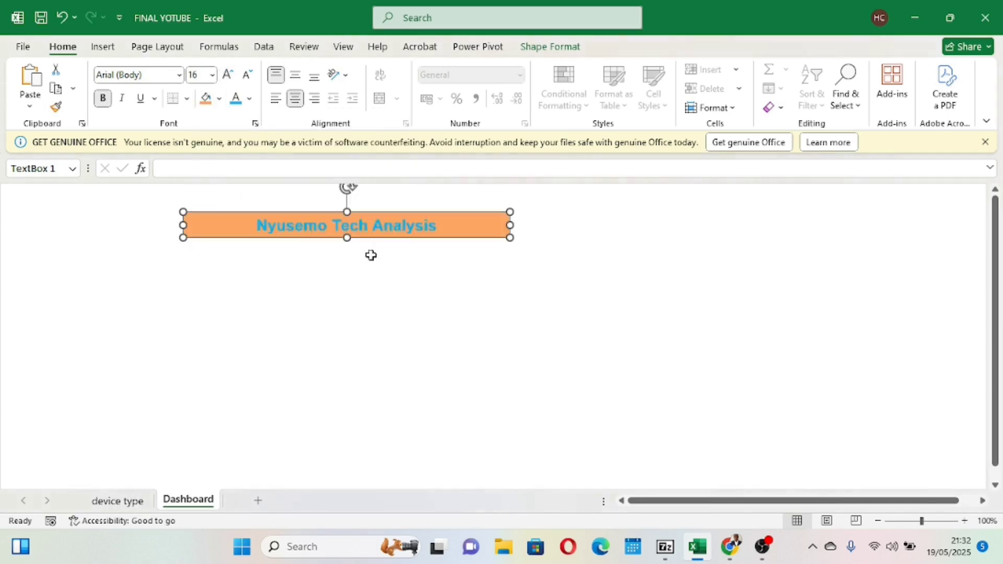
pyautogui.click(315, 289)
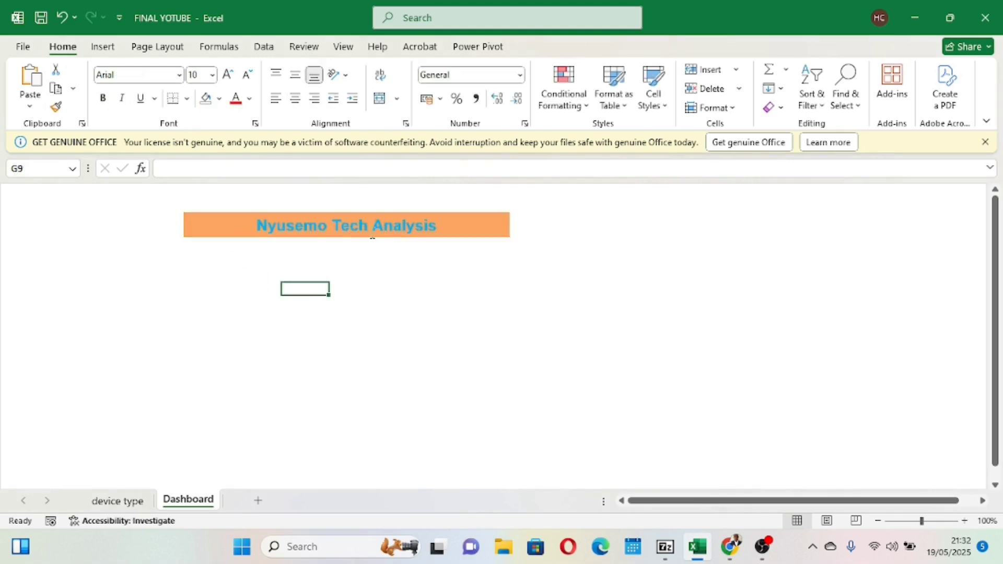
# - Fill the title text box with standard yellow
pyautogui.click(405, 219)
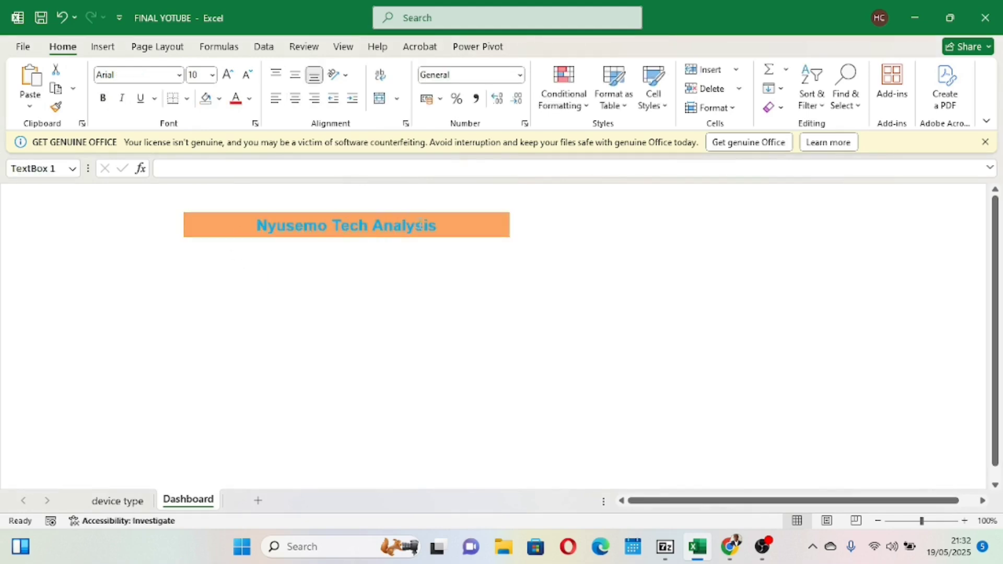
pyautogui.click(220, 100)
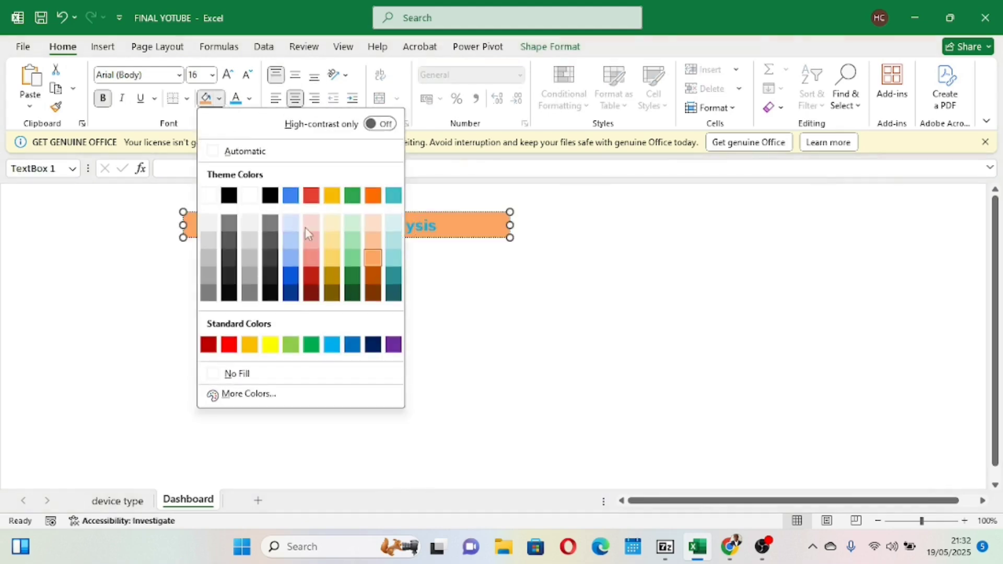
pyautogui.click(271, 345)
pyautogui.click(399, 277)
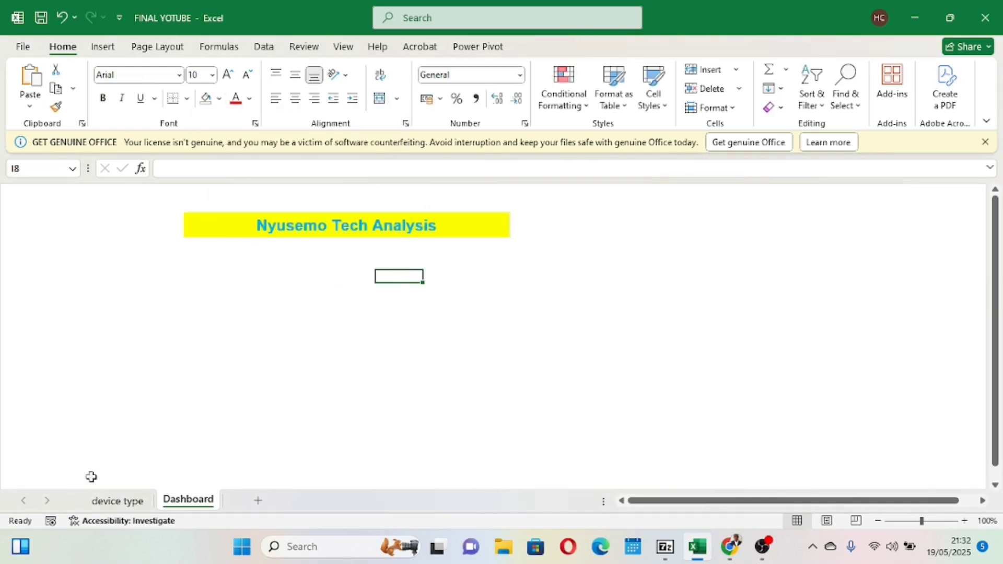
# - Create a PivotTable from range A1:E113 of the device type sheet, placed in the existing worksheet at cell G4
pyautogui.click(112, 503)
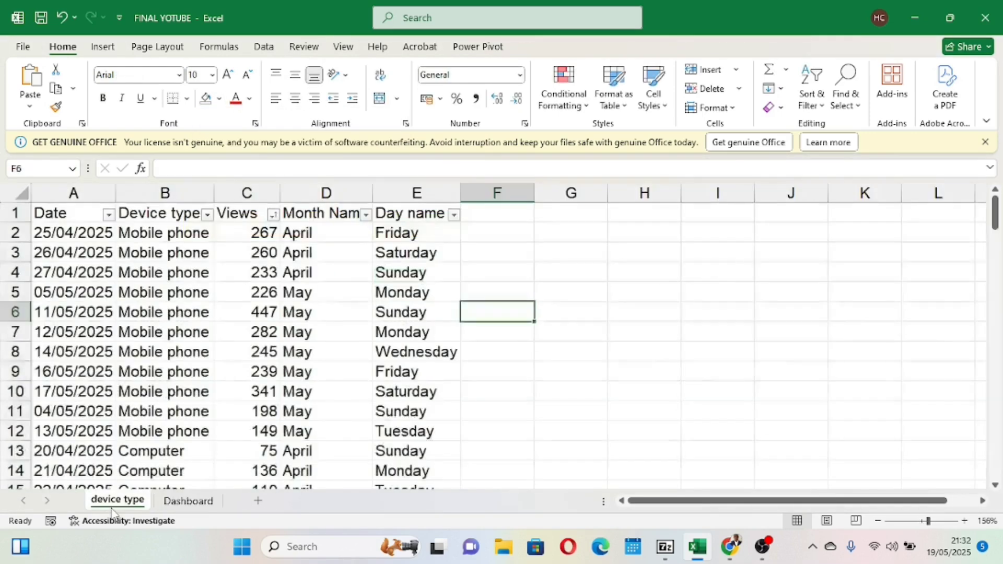
pyautogui.click(584, 349)
pyautogui.click(238, 312)
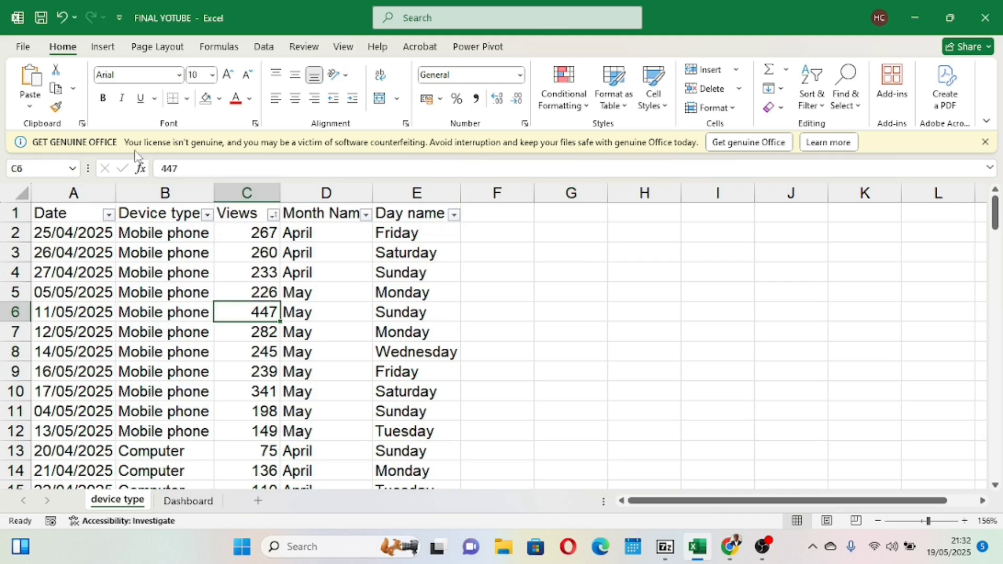
pyautogui.click(103, 48)
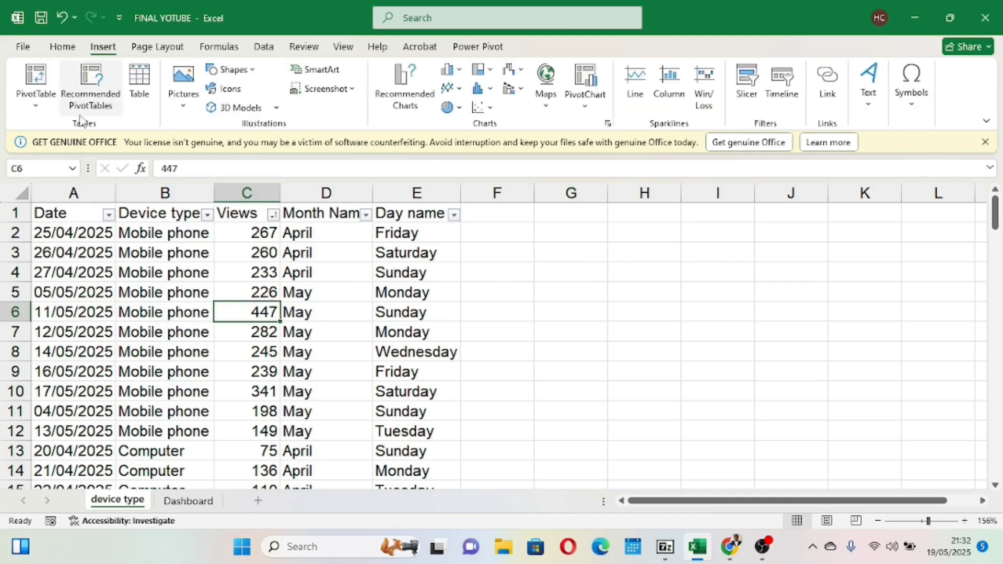
pyautogui.click(36, 102)
pyautogui.click(71, 129)
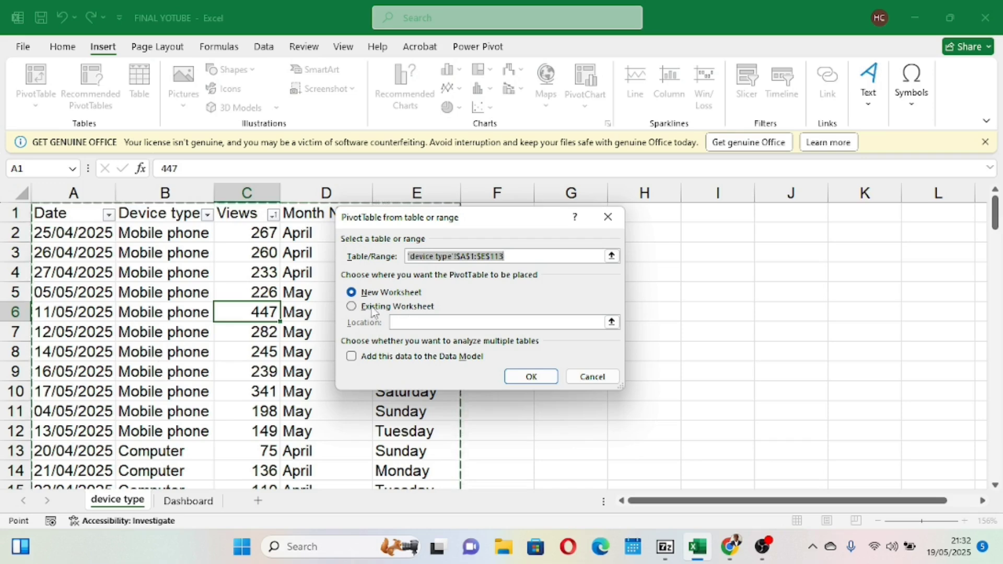
pyautogui.click(352, 307)
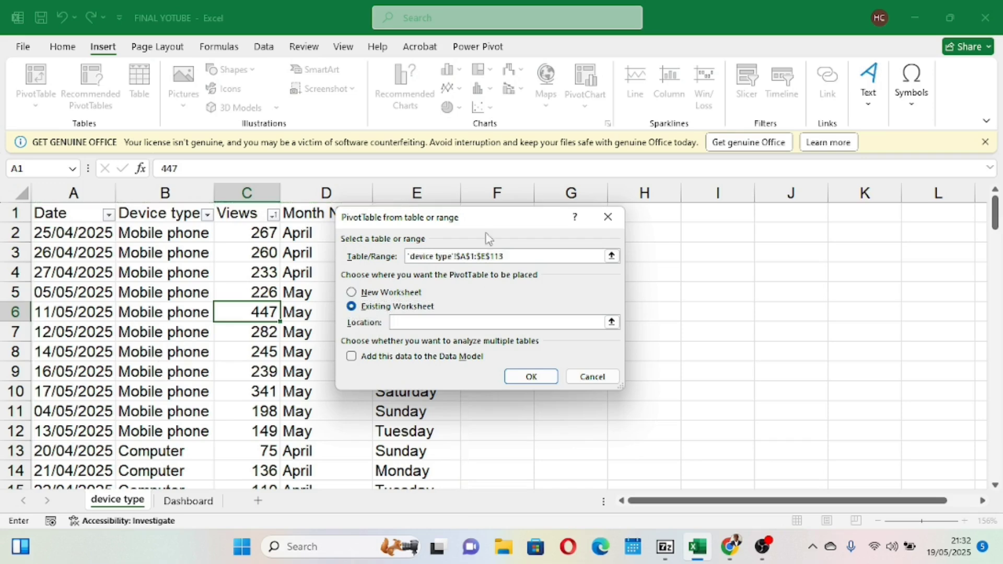
pyautogui.moveTo(515, 222); pyautogui.dragTo(939, 212)
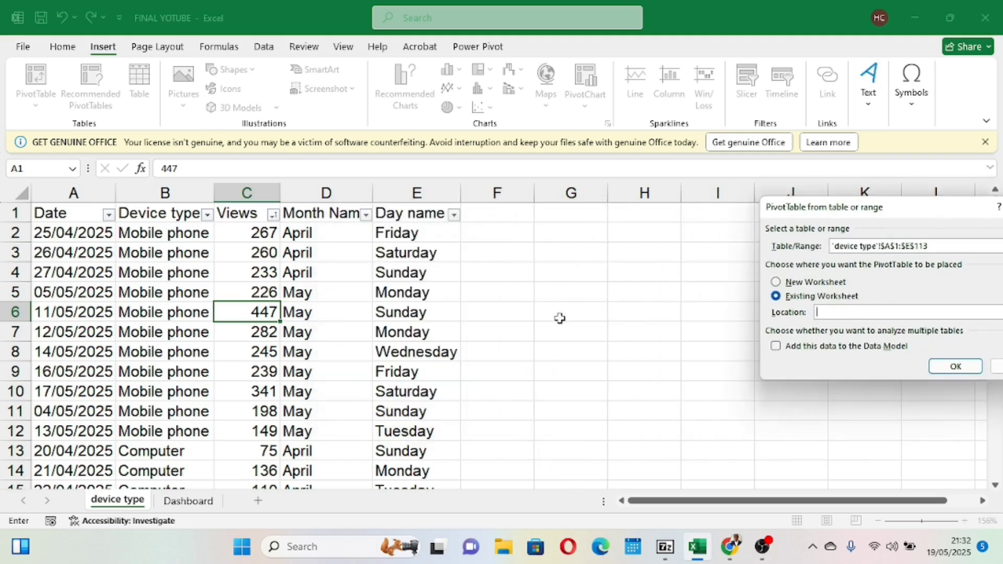
pyautogui.click(565, 267)
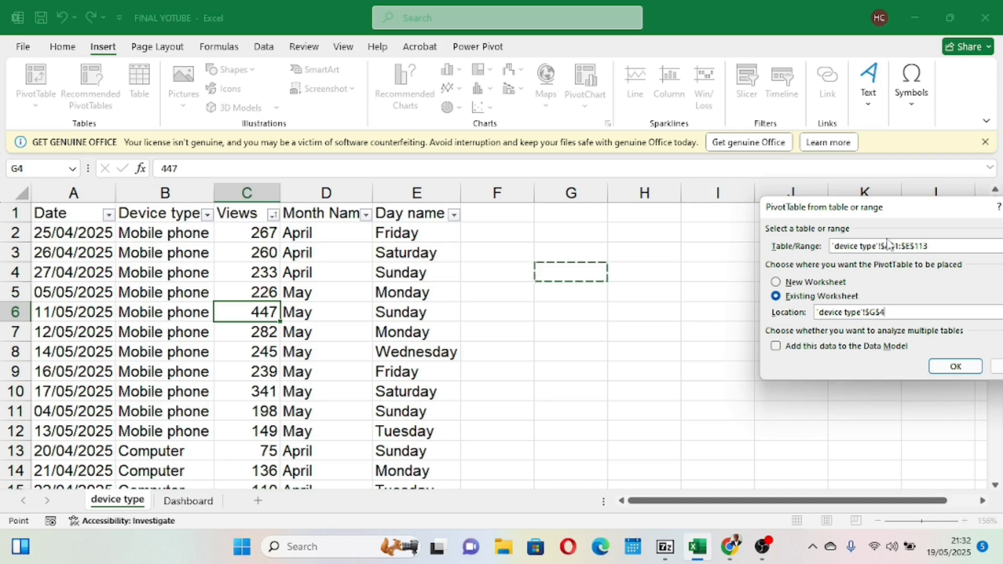
pyautogui.moveTo(914, 221); pyautogui.dragTo(693, 319)
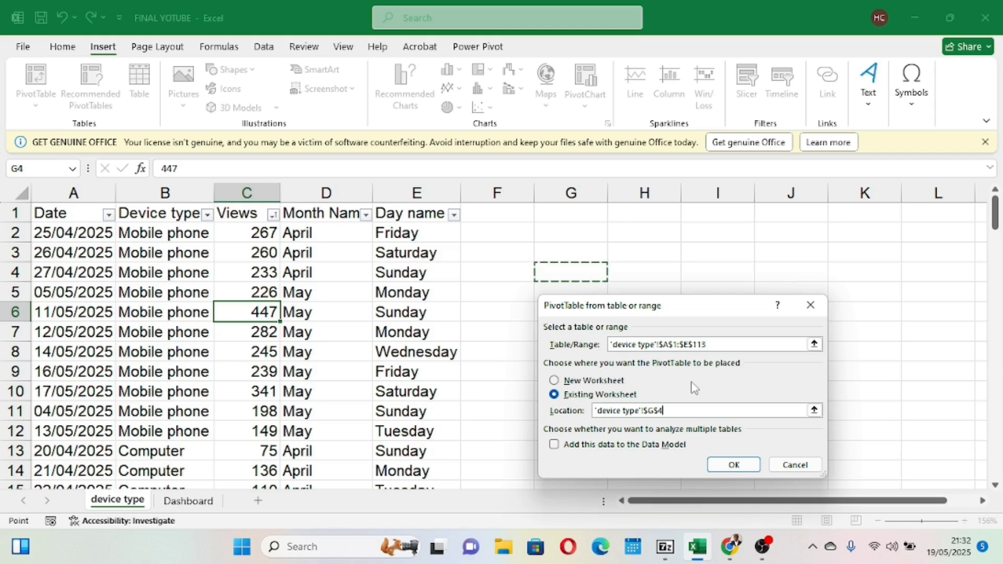
pyautogui.click(733, 463)
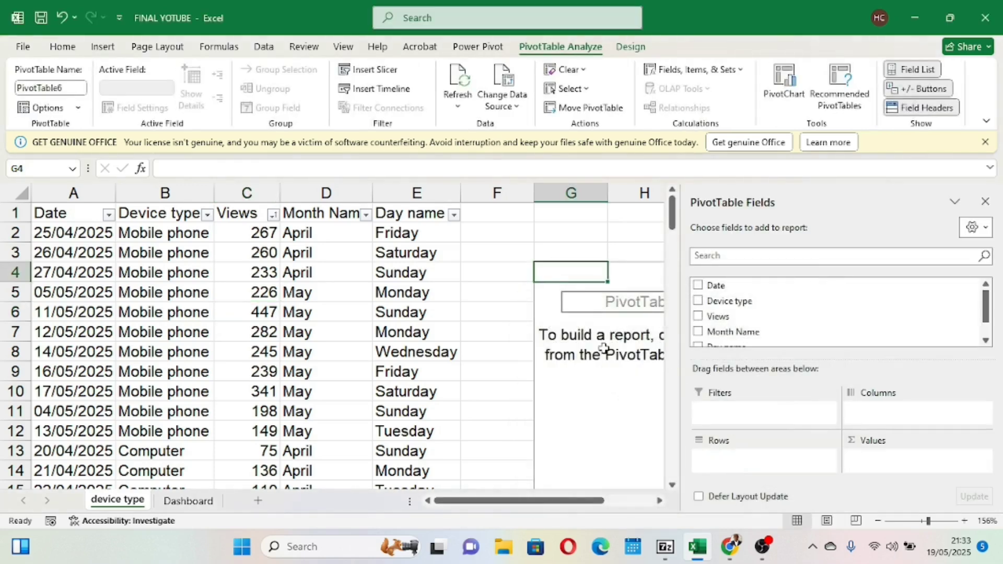
# - Add Device type as the PivotTable's rows and Views as its summed values
pyautogui.scroll(-1, 601, 349)
pyautogui.scroll(1, 602, 348)
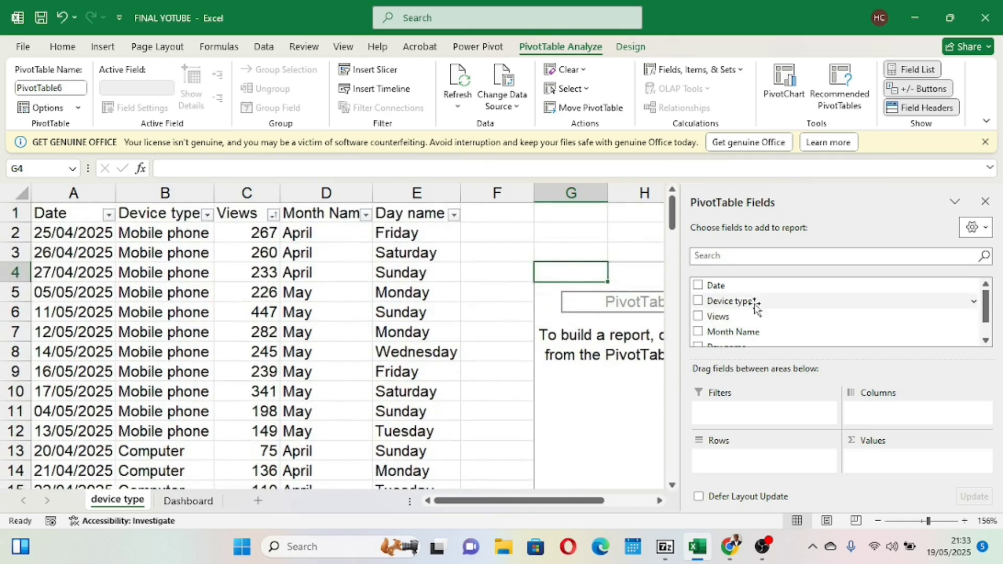
pyautogui.click(698, 302)
pyautogui.click(698, 317)
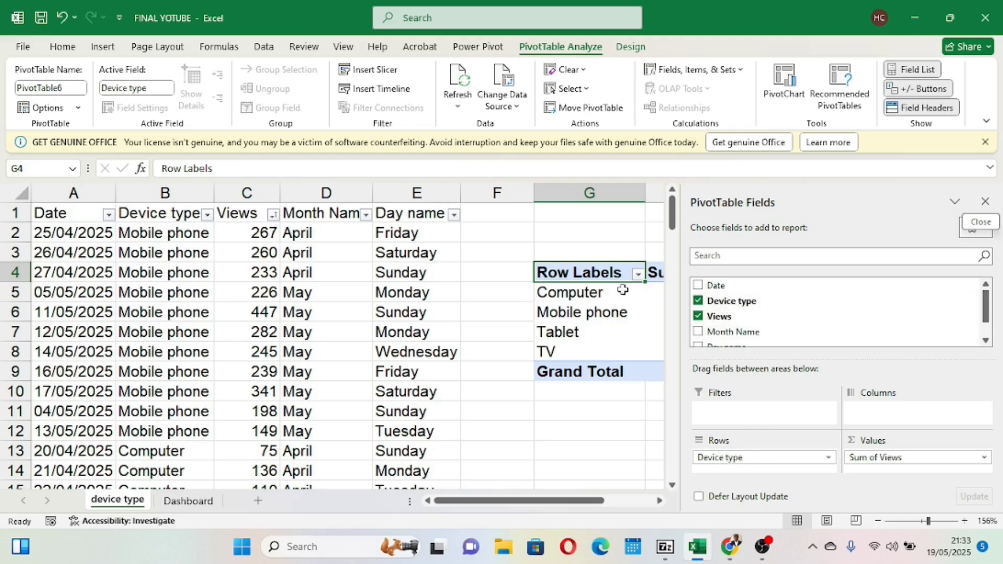
pyautogui.hscroll(3, 606, 359)
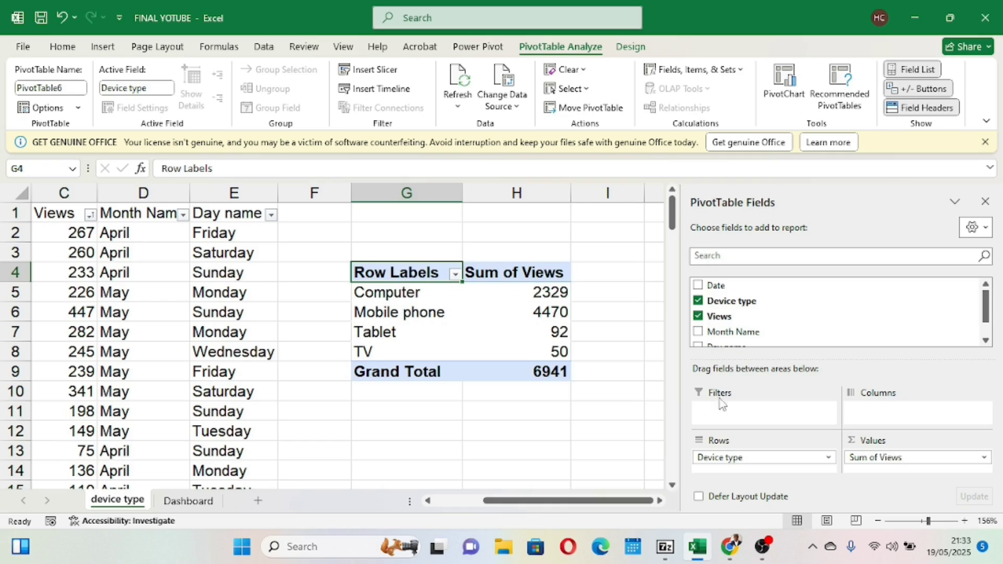
# - Try Device type in the PivotTable's columns area, and return it to the rows area
pyautogui.moveTo(723, 460); pyautogui.dragTo(892, 411)
pyautogui.hscroll(5, 583, 334)
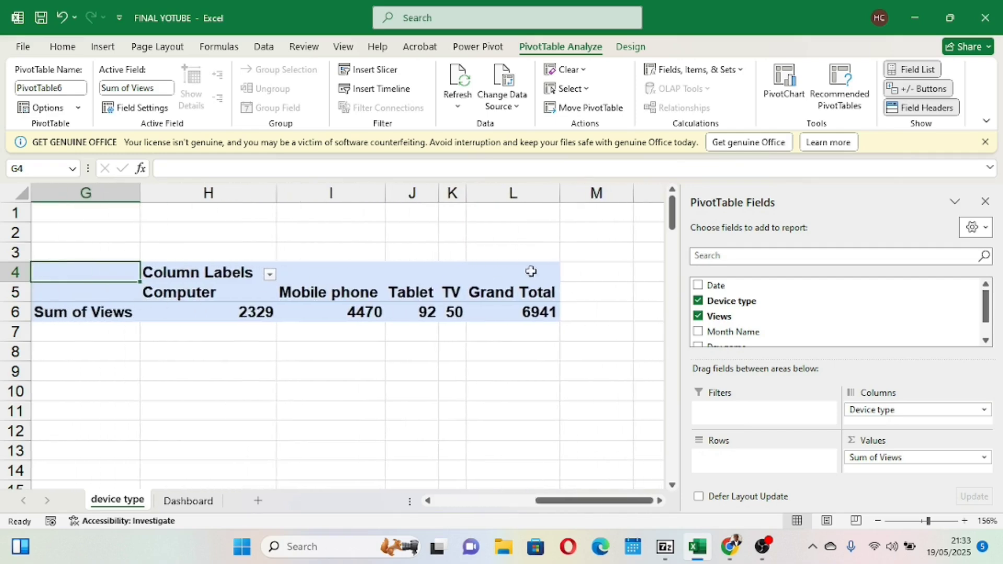
pyautogui.hscroll(-3, 435, 283)
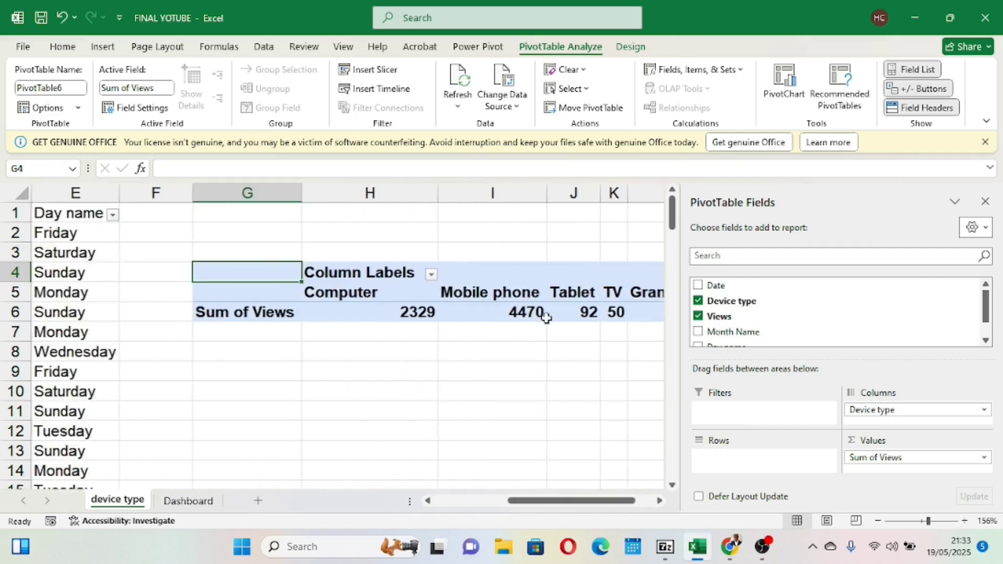
pyautogui.moveTo(895, 413); pyautogui.dragTo(732, 458)
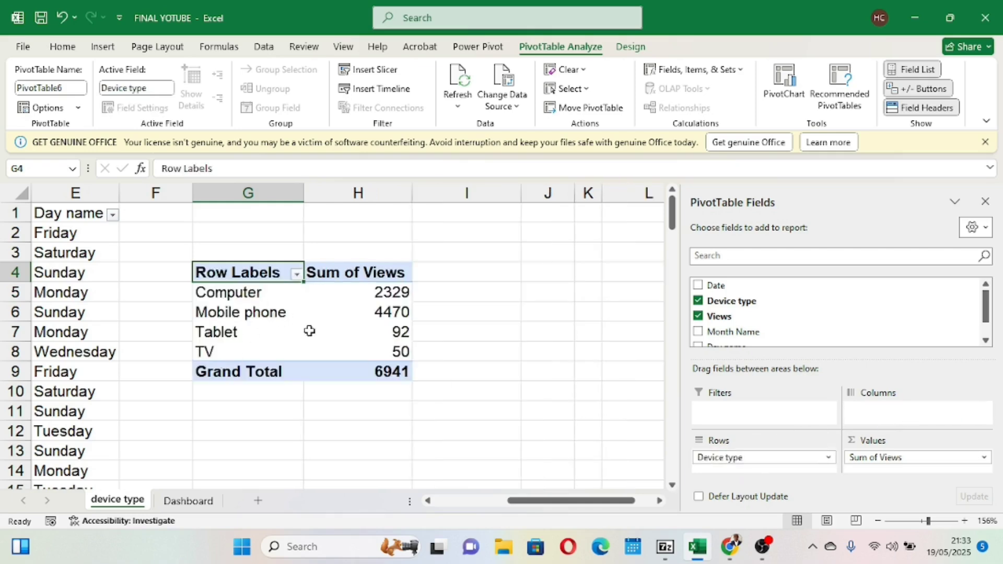
# - Create a second PivotTable from range A1:E113 of the device type sheet, placed in the existing worksheet at cell G12
pyautogui.hscroll(-2, 310, 332)
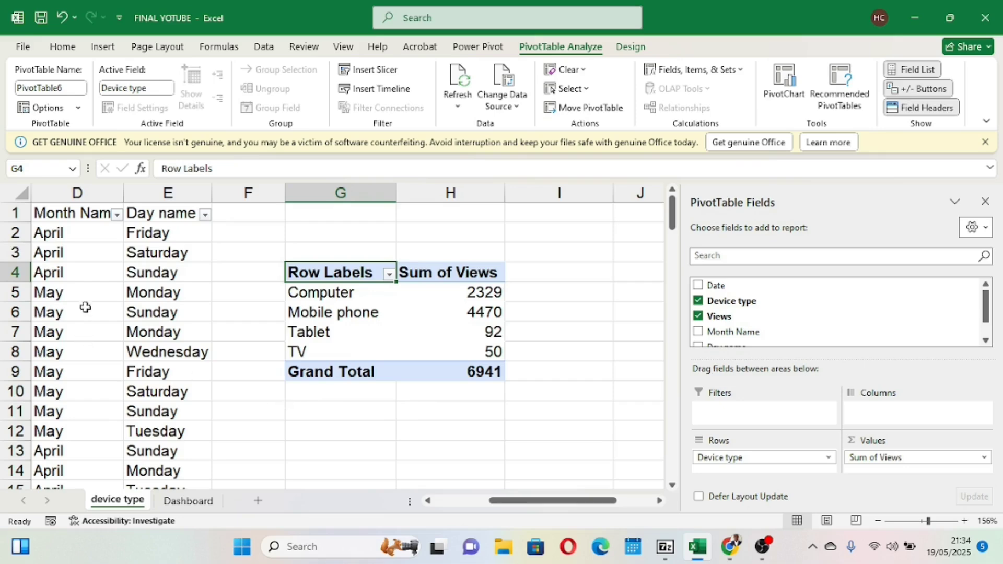
pyautogui.click(85, 311)
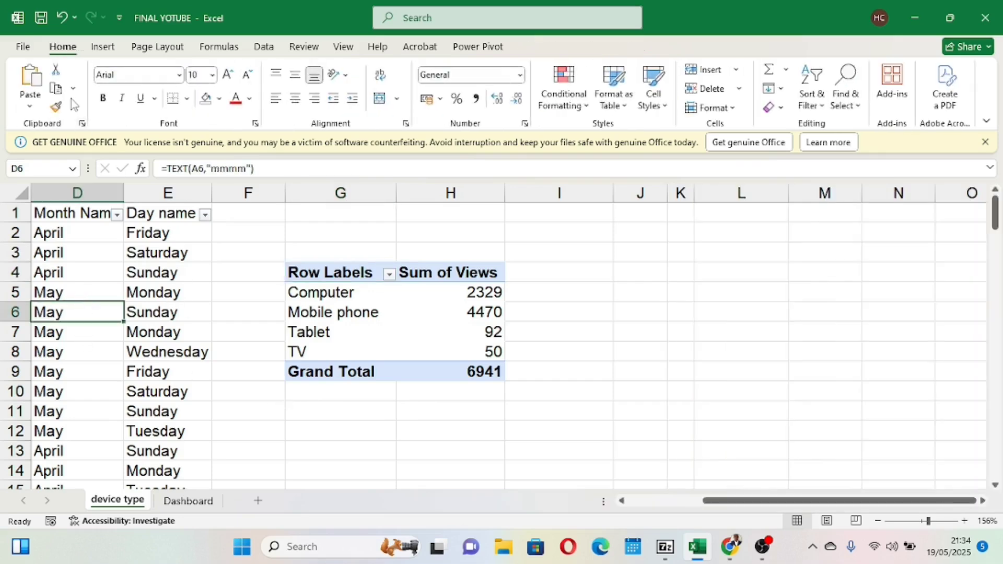
pyautogui.hscroll(-3, 145, 297)
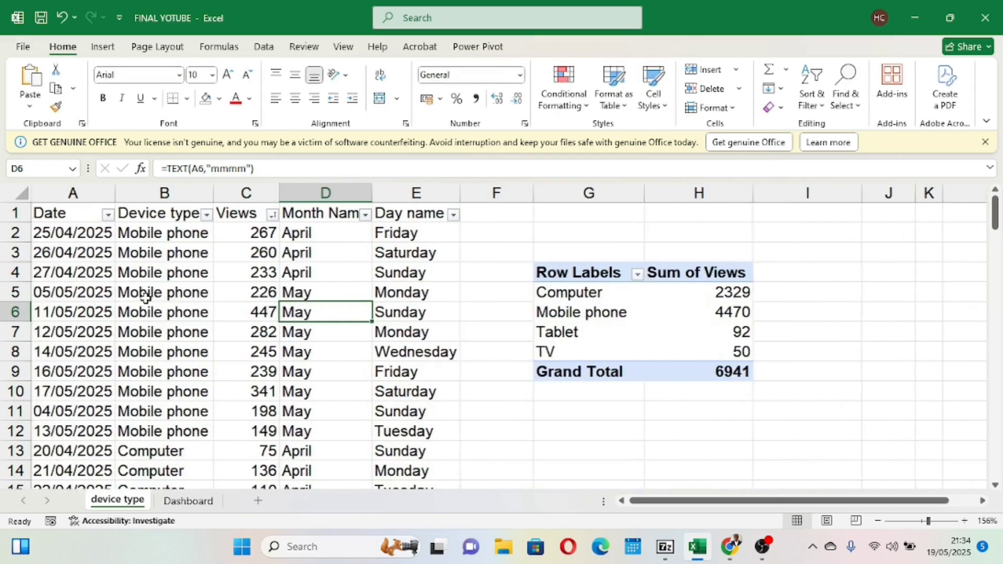
pyautogui.click(103, 47)
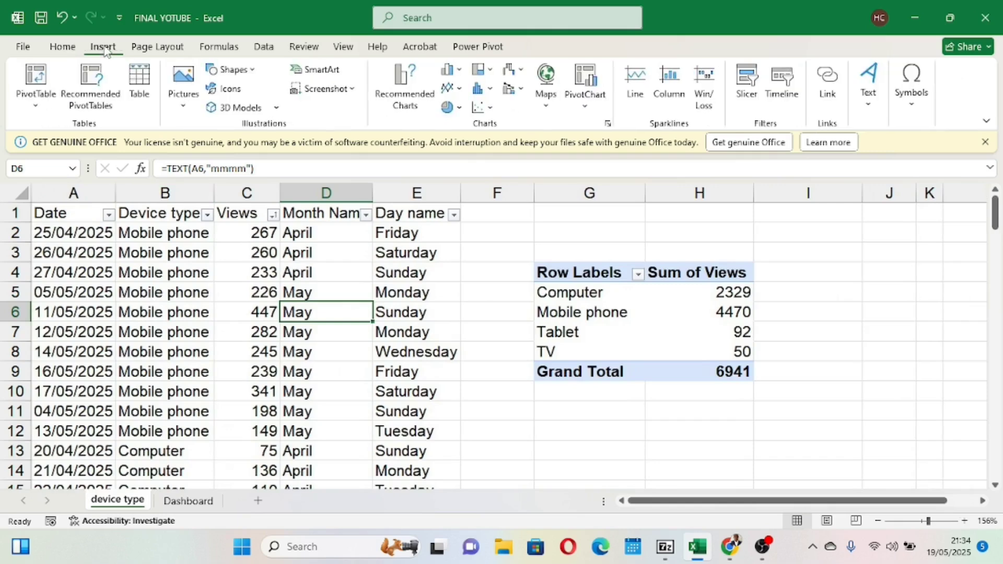
pyautogui.click(36, 94)
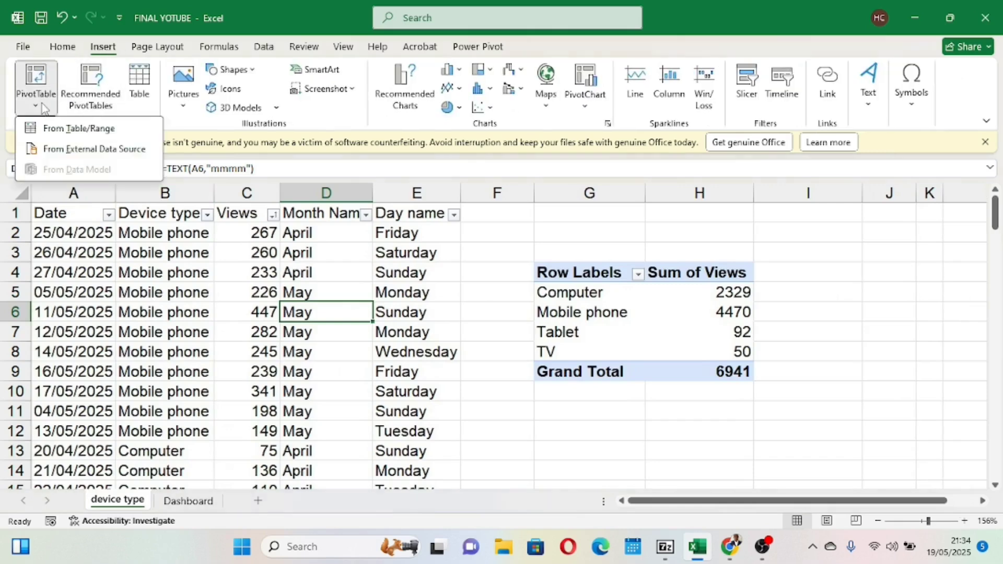
pyautogui.click(78, 131)
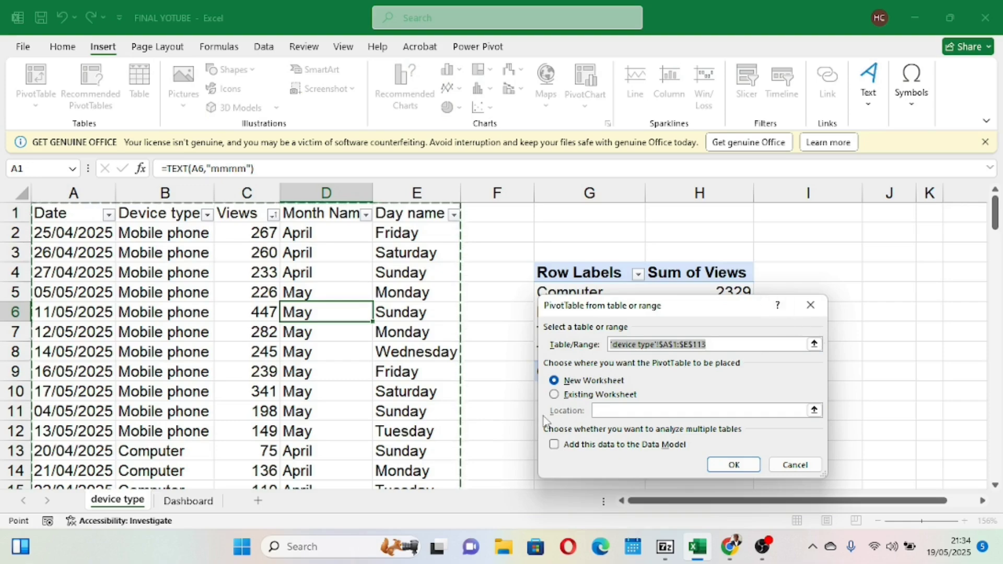
pyautogui.click(554, 395)
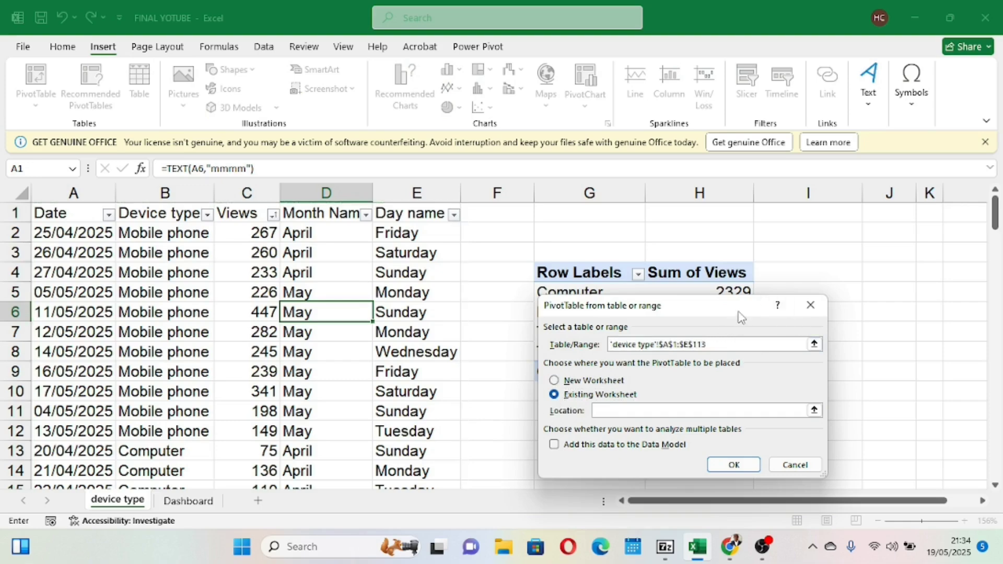
pyautogui.moveTo(754, 309); pyautogui.dragTo(1001, 263)
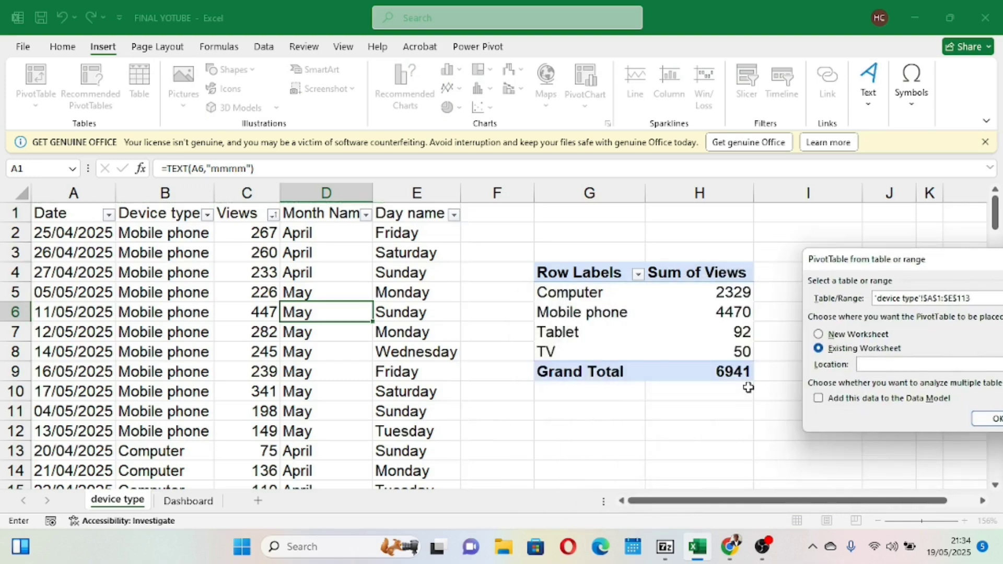
pyautogui.scroll(-1, 748, 388)
pyautogui.click(571, 376)
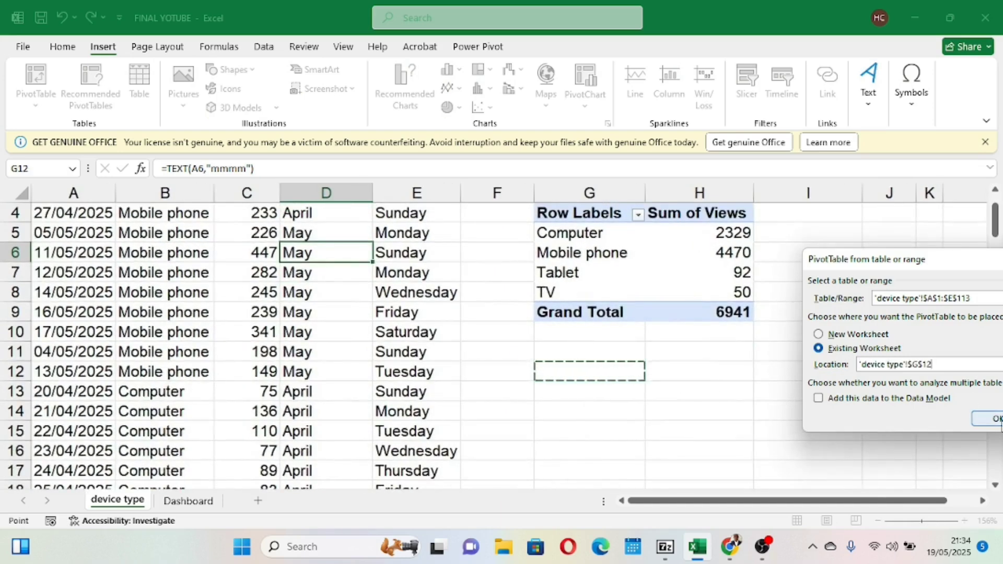
pyautogui.click(997, 419)
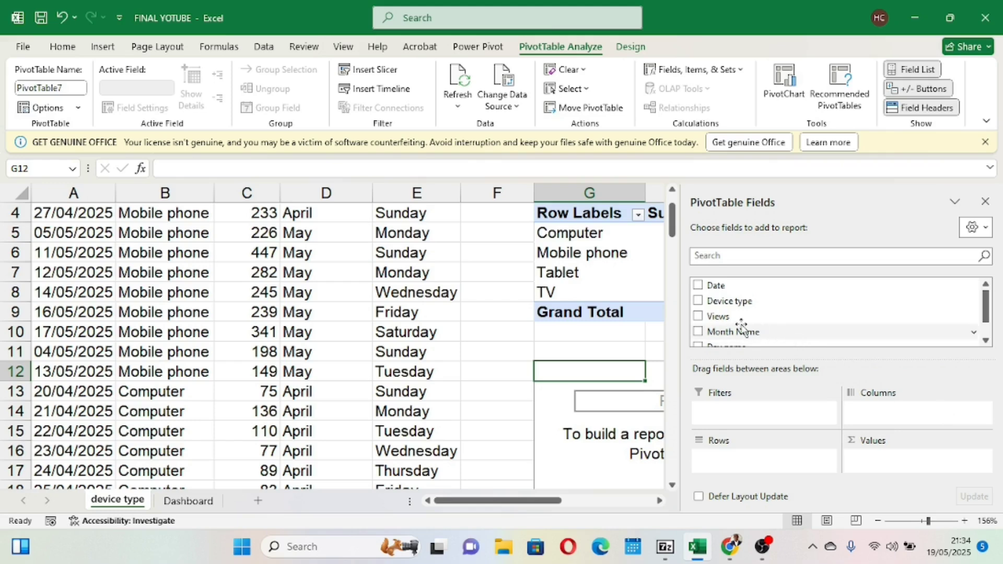
# - Add Views as the G12 PivotTable's summed values and Month Name as its rows, and close the field list
pyautogui.scroll(-2, 760, 331)
pyautogui.click(697, 292)
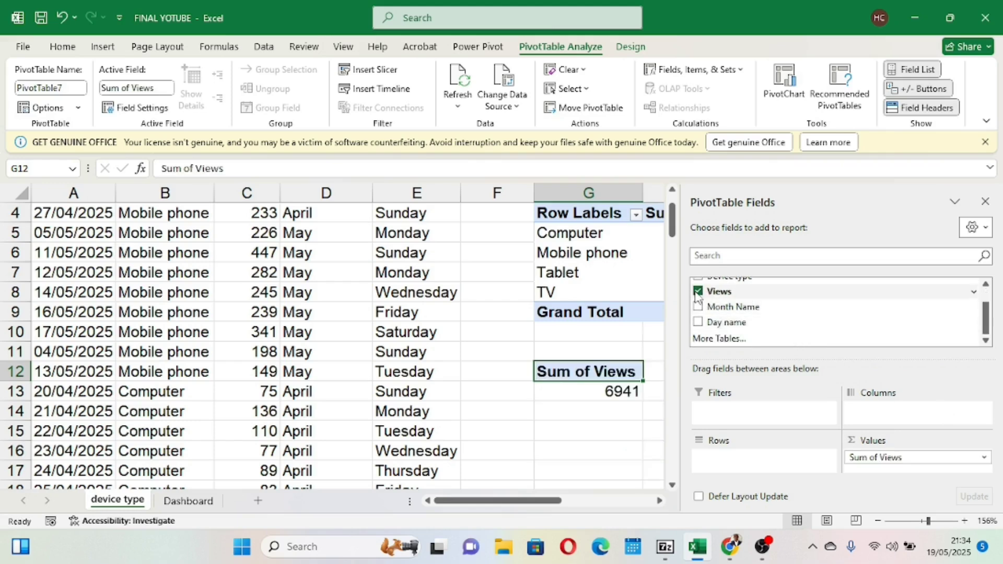
pyautogui.click(699, 308)
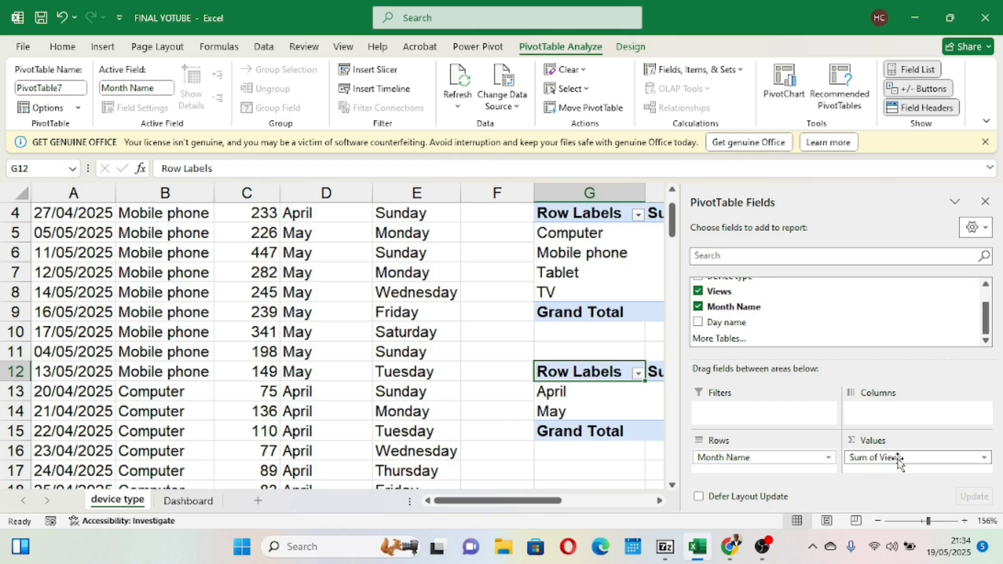
pyautogui.click(985, 202)
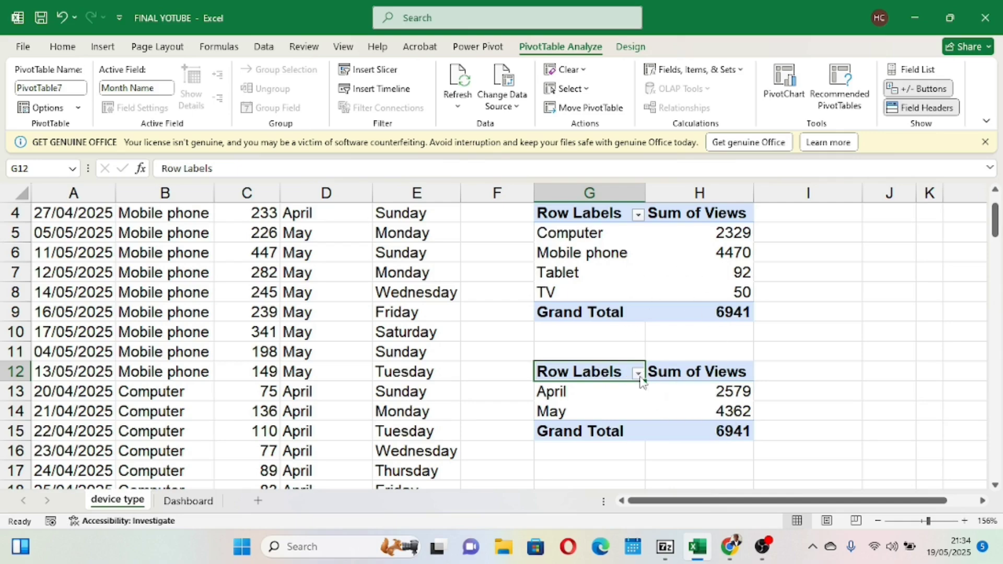
# - Create a third PivotTable from range A1:E113 of the device type sheet, placed in the existing worksheet at cell J4
pyautogui.hscroll(1, 619, 374)
pyautogui.hscroll(-1, 134, 340)
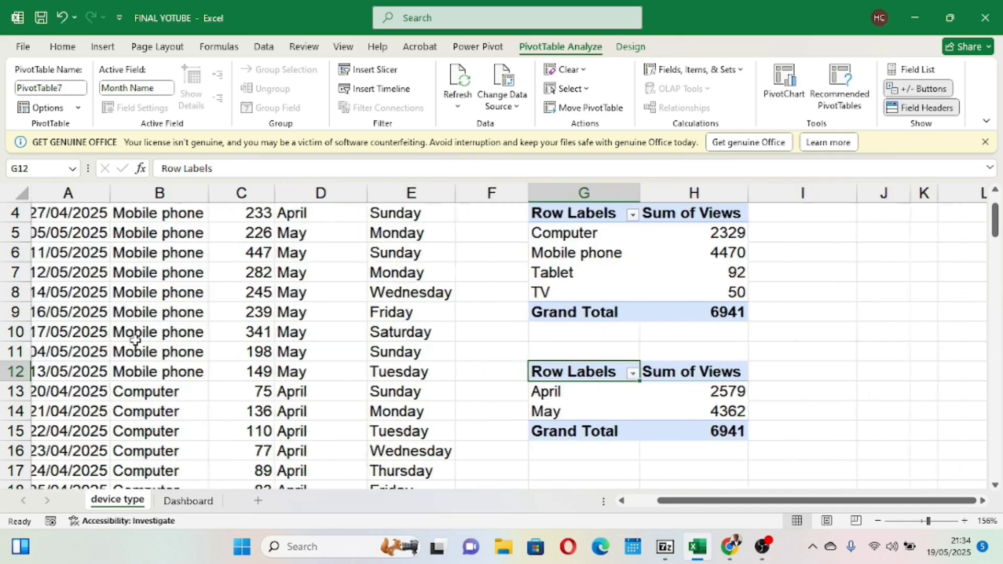
pyautogui.click(216, 312)
pyautogui.scroll(1, 216, 312)
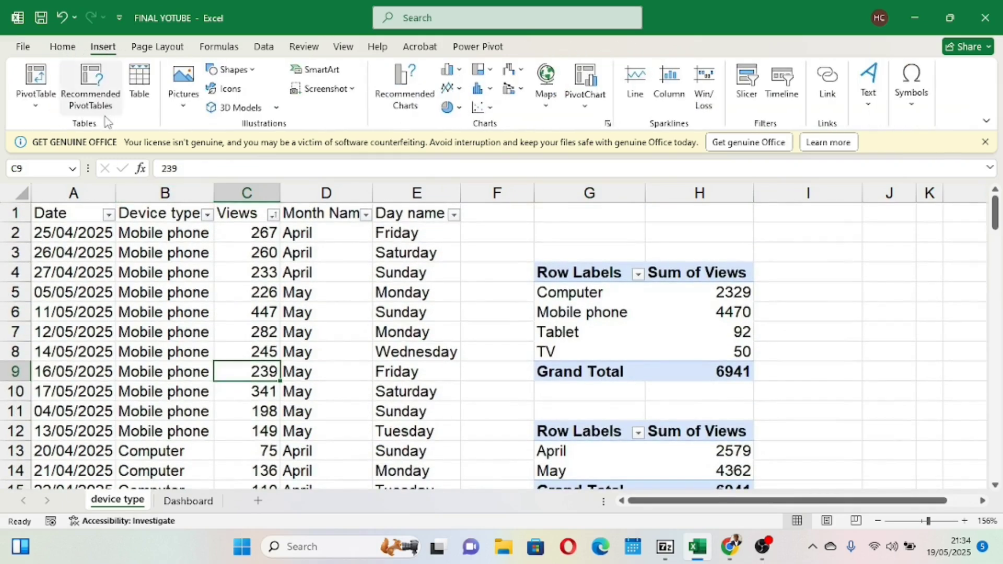
pyautogui.click(36, 100)
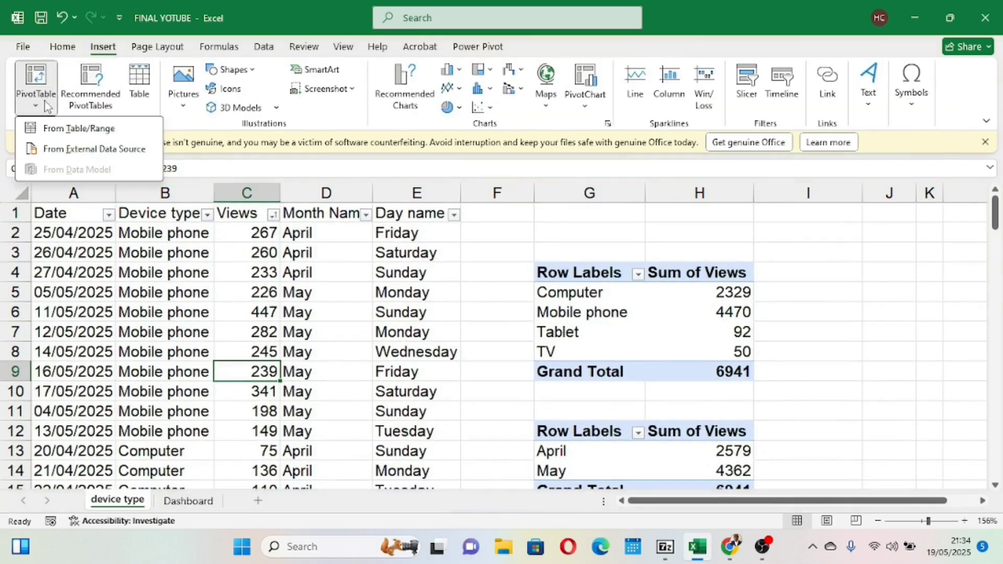
pyautogui.click(71, 129)
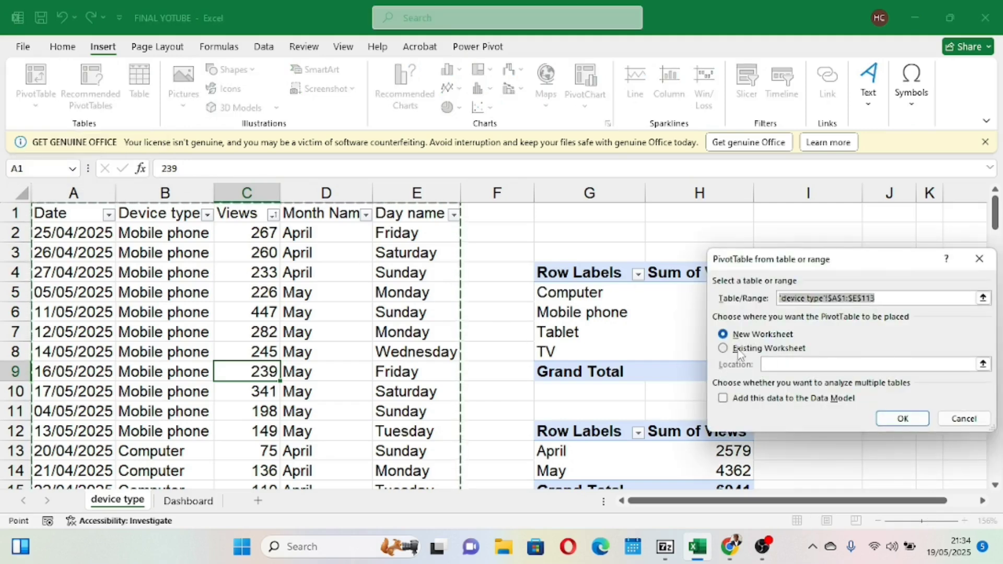
pyautogui.click(735, 349)
pyautogui.moveTo(859, 263); pyautogui.dragTo(441, 267)
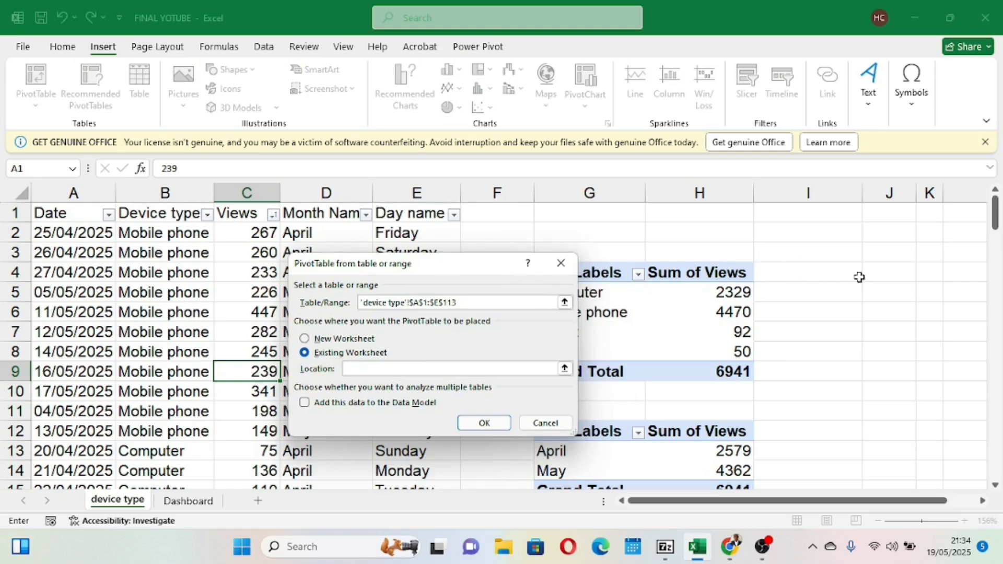
pyautogui.click(877, 277)
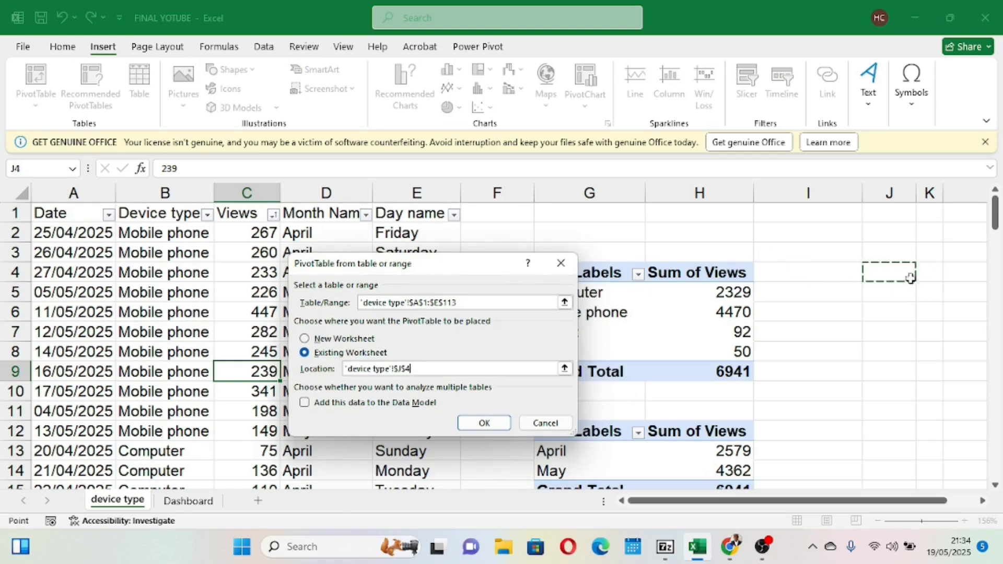
pyautogui.click(480, 423)
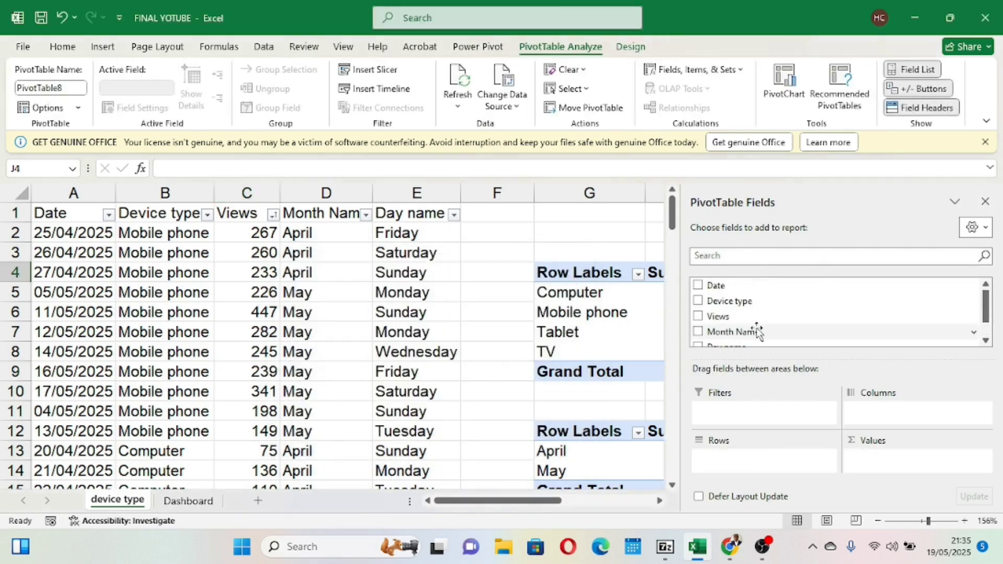
# - Add Views as the J4 PivotTable's summed values and Day name as its rows, and close the field list
pyautogui.click(699, 317)
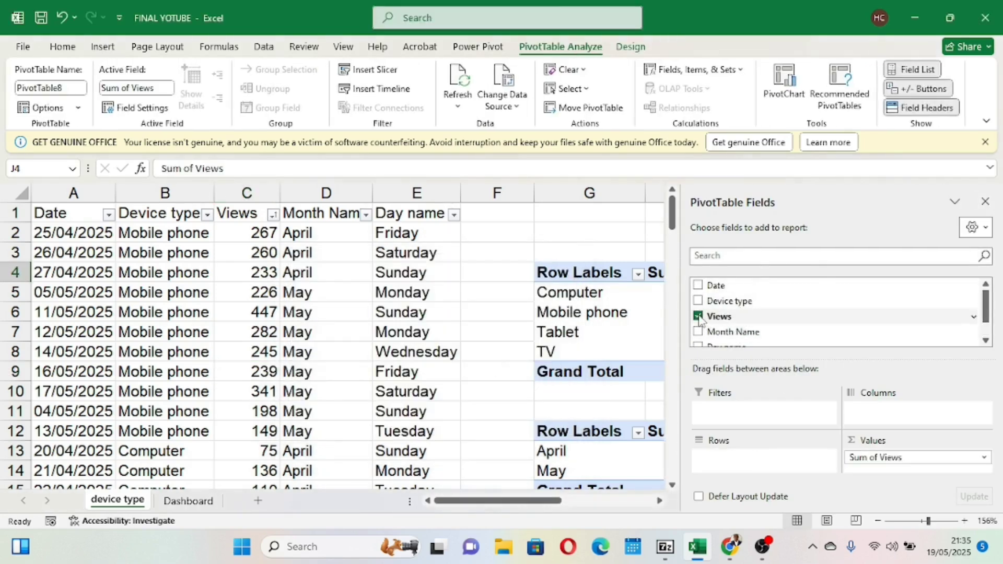
pyautogui.scroll(-1, 700, 320)
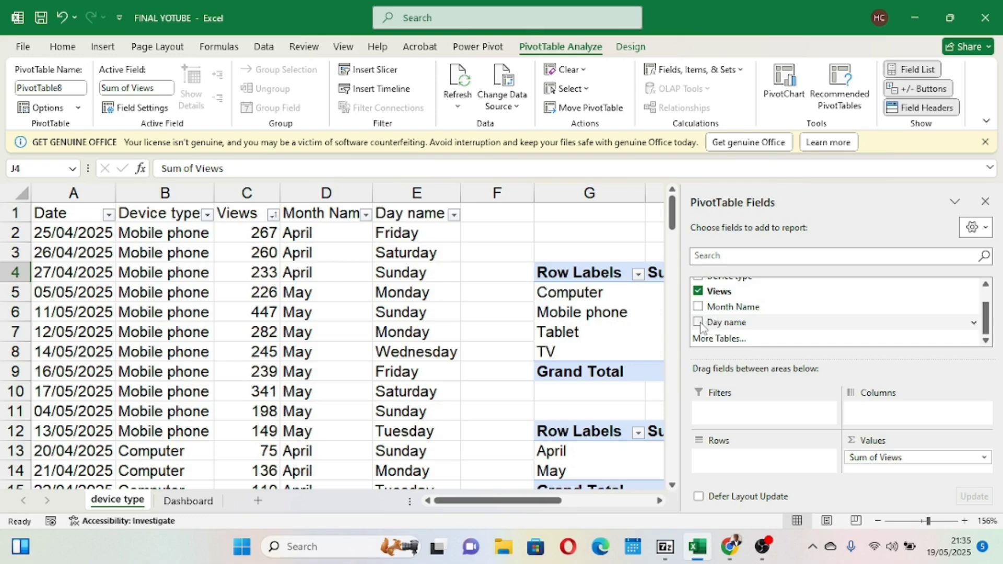
pyautogui.click(698, 323)
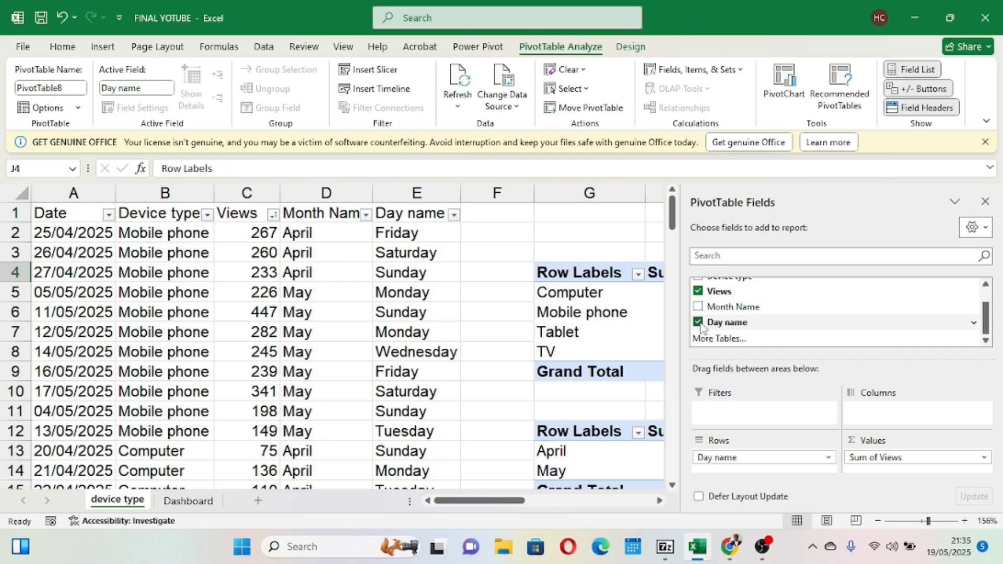
pyautogui.click(985, 202)
# - Insert a 2-D pie chart from the device type PivotTable at G4
pyautogui.hscroll(3, 791, 356)
pyautogui.scroll(-3, 792, 356)
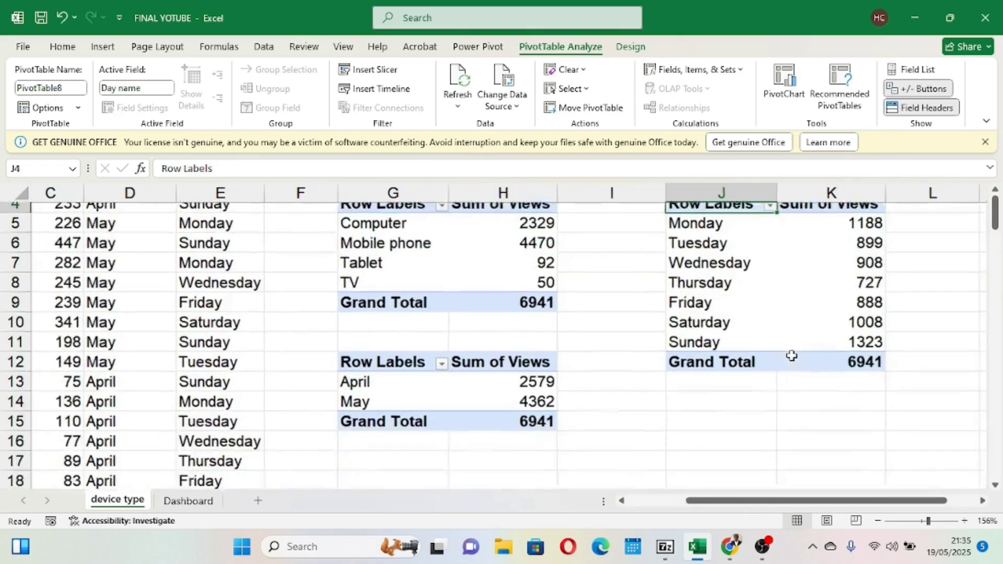
pyautogui.scroll(2, 791, 355)
pyautogui.scroll(1, 791, 354)
pyautogui.hscroll(-1, 757, 334)
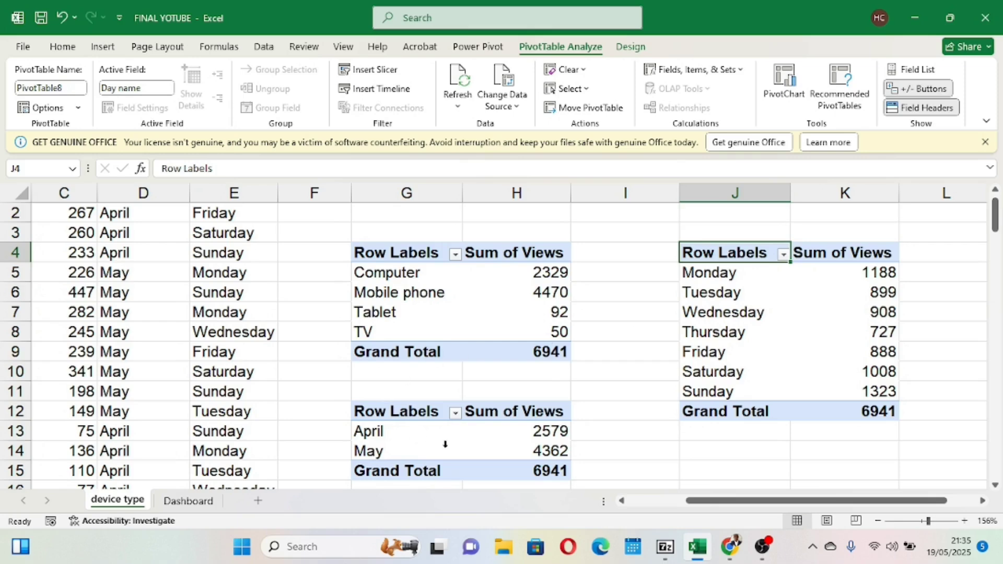
pyautogui.click(477, 292)
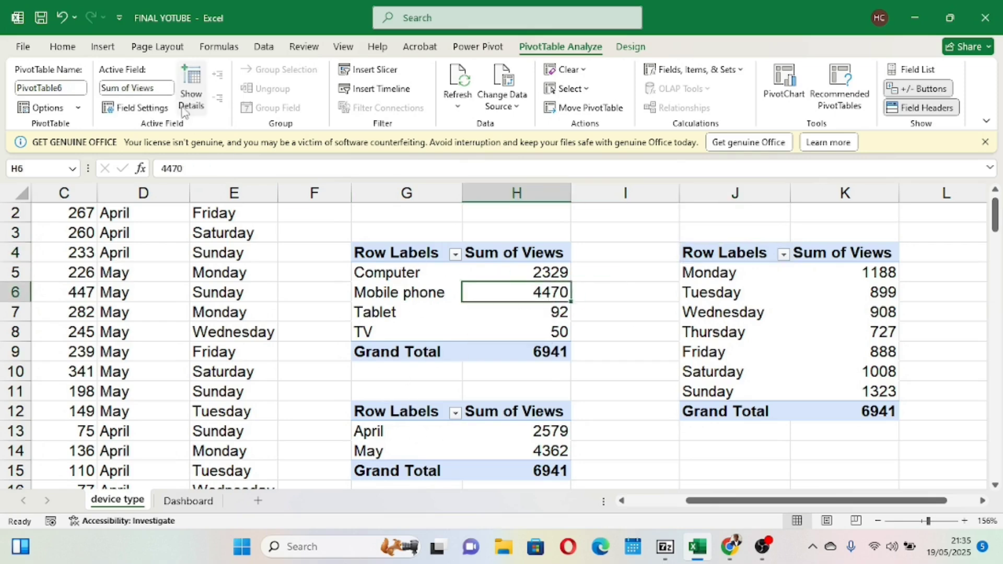
pyautogui.click(102, 48)
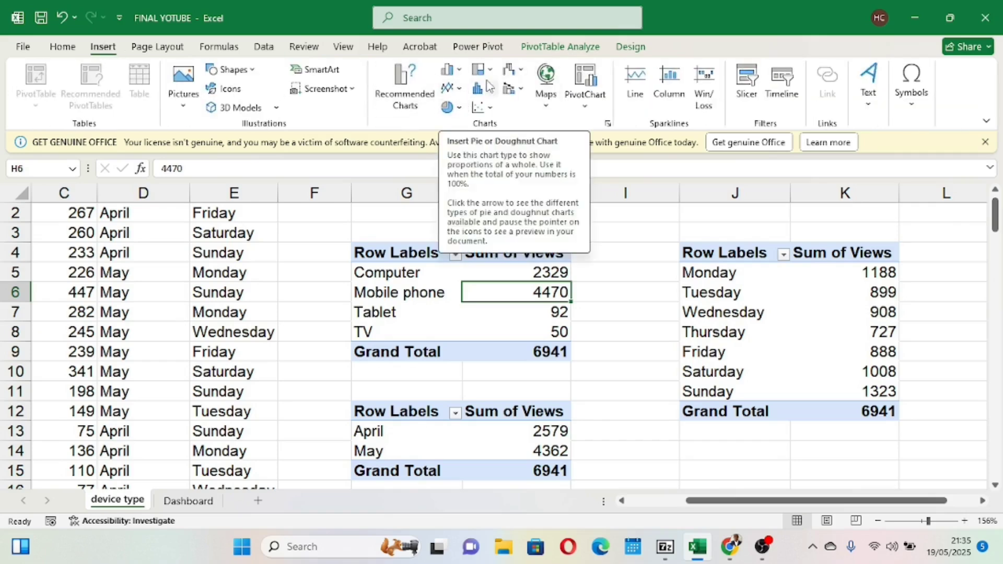
pyautogui.click(454, 109)
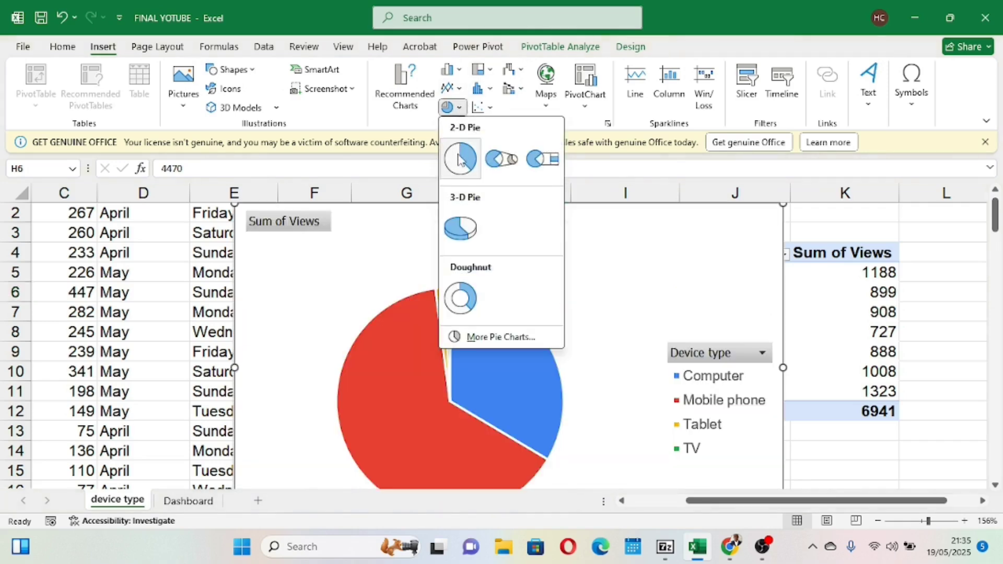
pyautogui.click(459, 159)
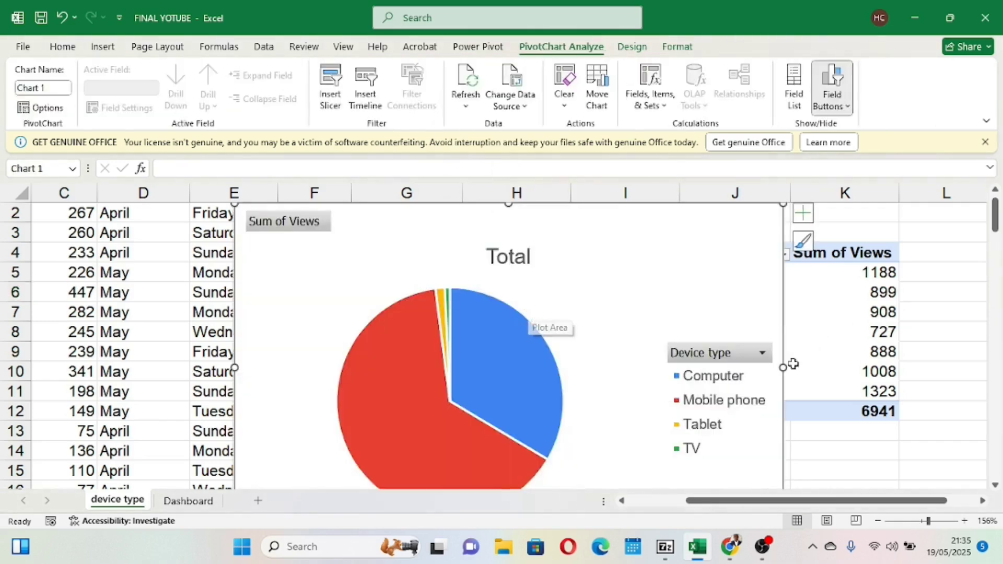
# - Shrink the pie chart and move it to span roughly columns F to I, from row 2 to row 12
pyautogui.moveTo(508, 205); pyautogui.dragTo(506, 392)
pyautogui.moveTo(544, 438); pyautogui.dragTo(526, 256)
pyautogui.moveTo(764, 290); pyautogui.dragTo(538, 297)
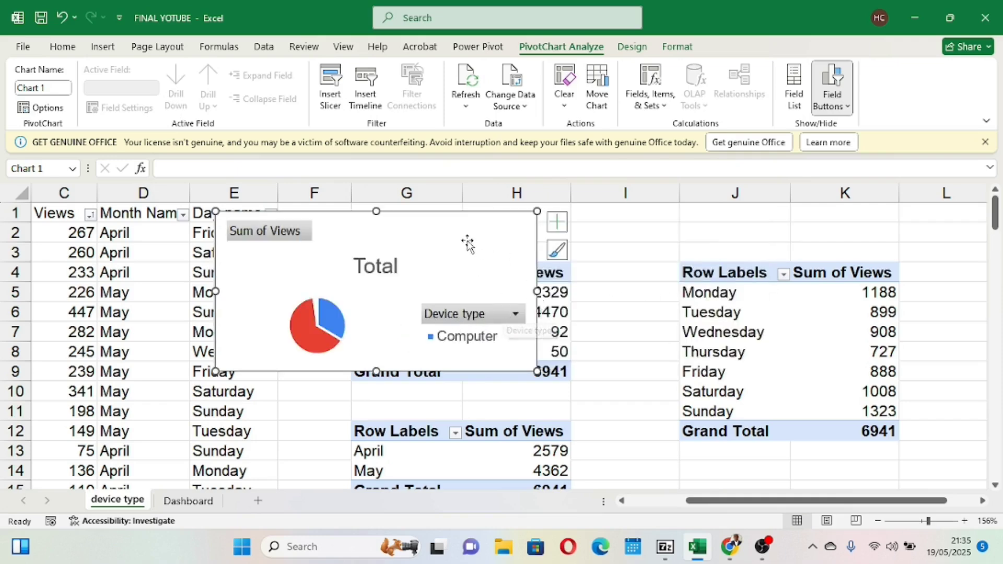
pyautogui.moveTo(466, 240); pyautogui.dragTo(569, 256)
pyautogui.moveTo(479, 388); pyautogui.dragTo(474, 448)
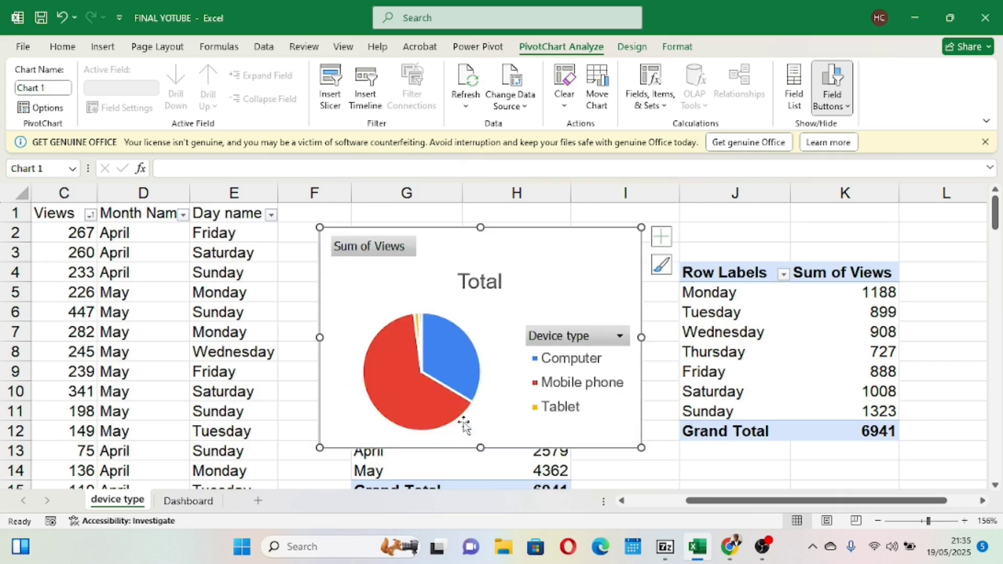
# - Hide all field buttons on the pie chart and turn on its data labels
pyautogui.rightClick(579, 341)
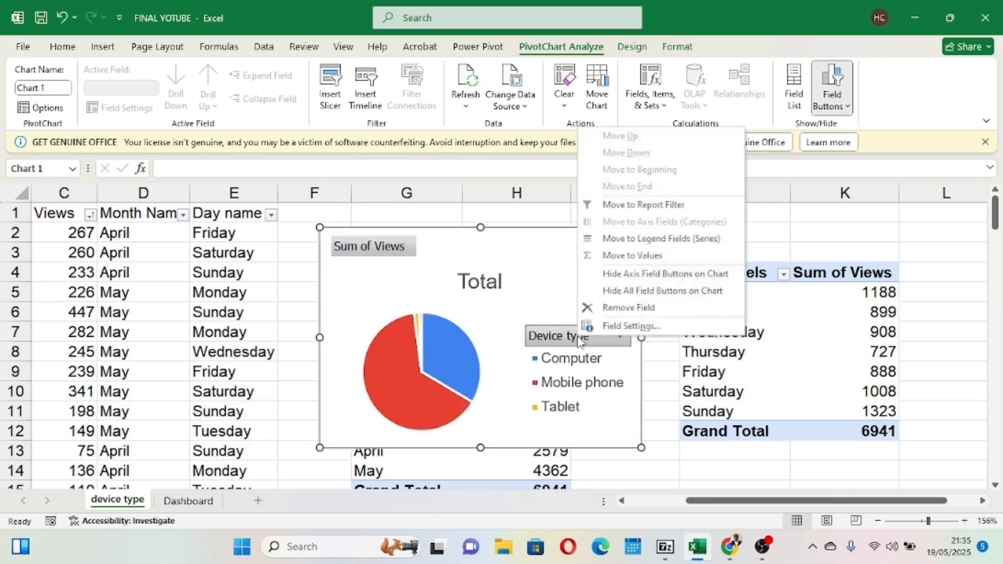
pyautogui.click(657, 294)
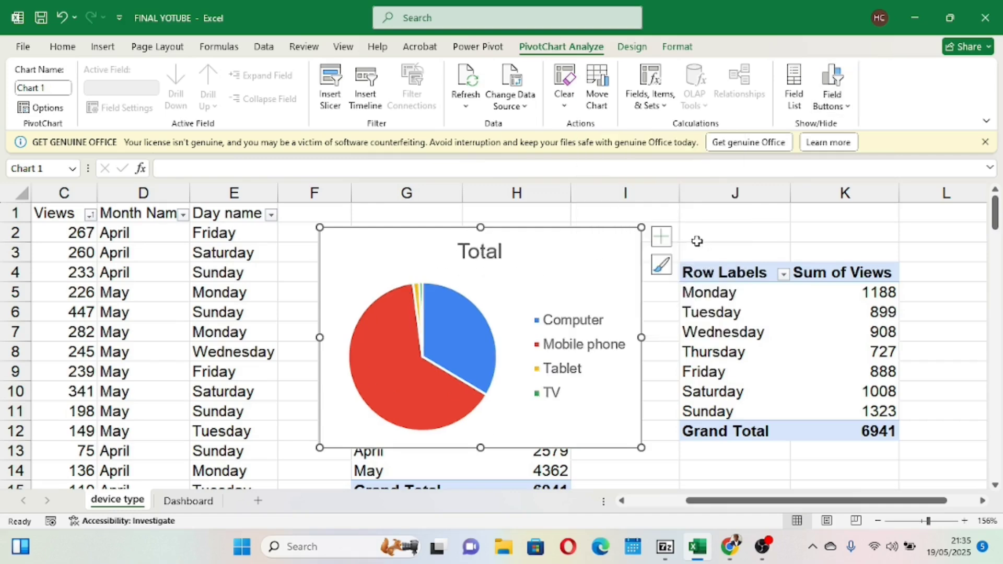
pyautogui.click(662, 237)
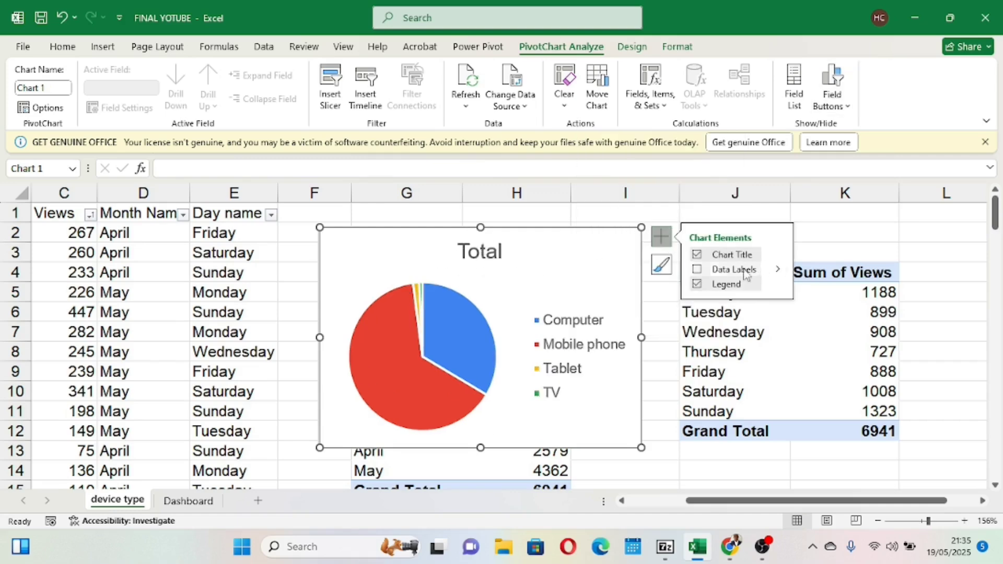
pyautogui.click(698, 270)
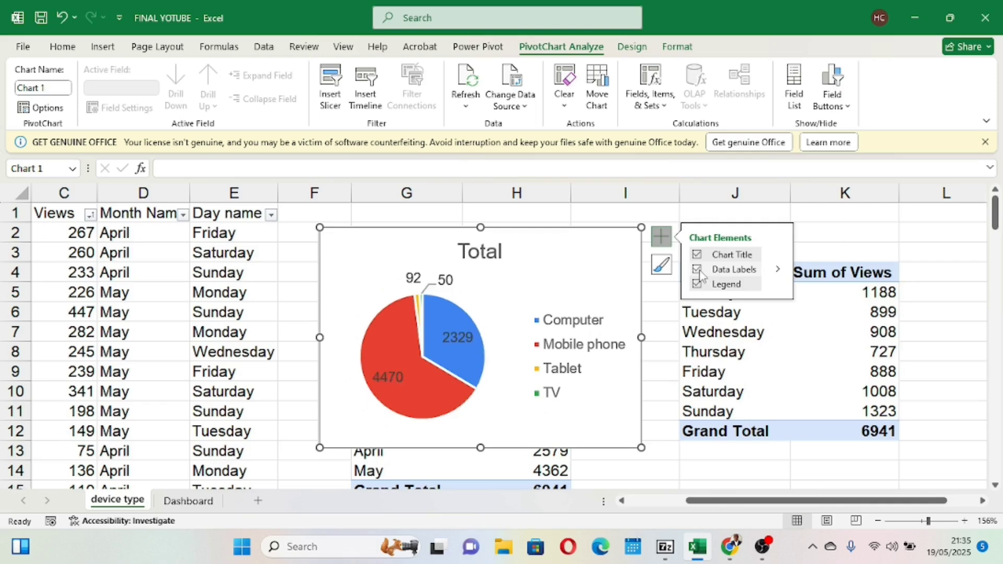
# - Make the pie chart's data labels bold and color them yellow
pyautogui.click(456, 343)
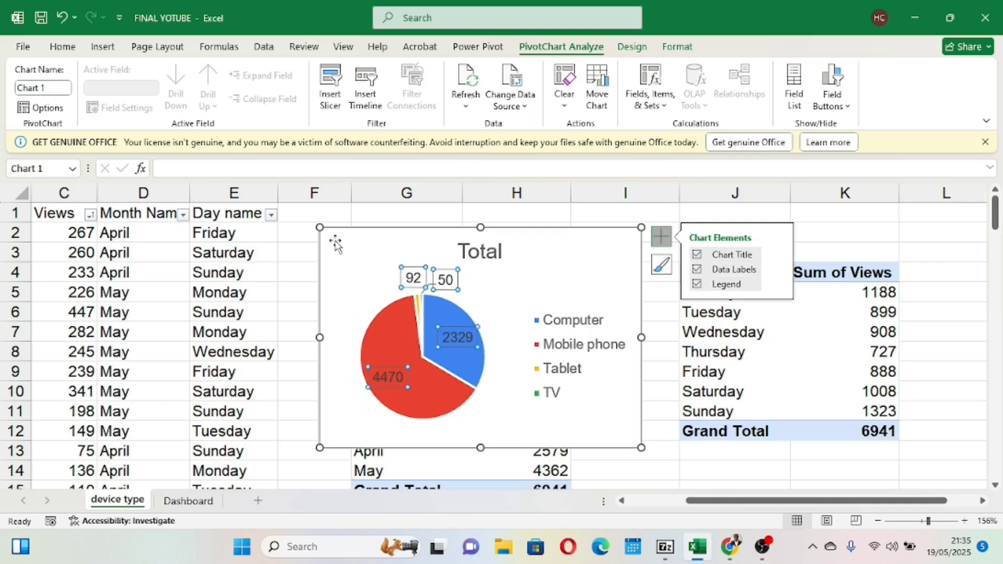
pyautogui.click(64, 47)
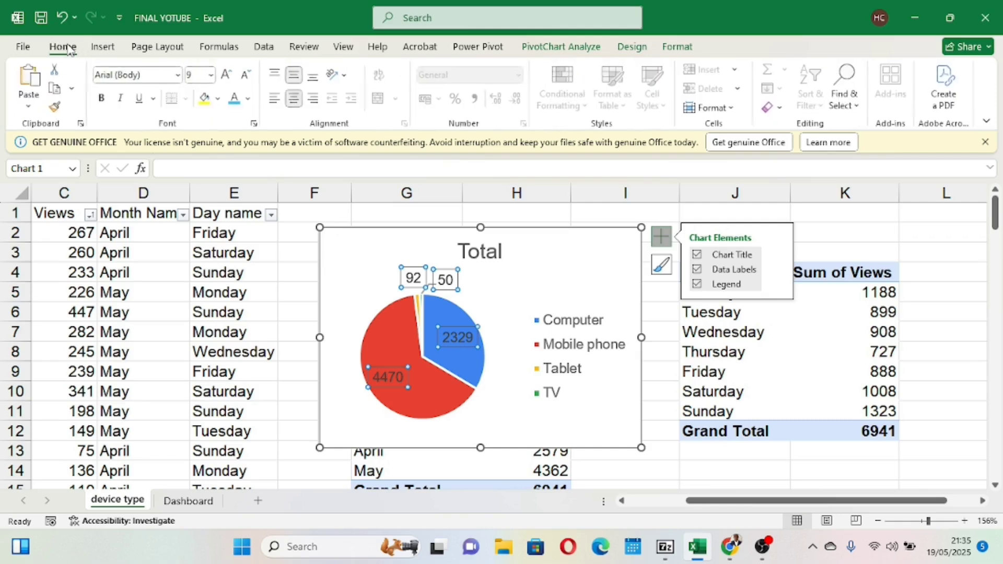
pyautogui.click(106, 102)
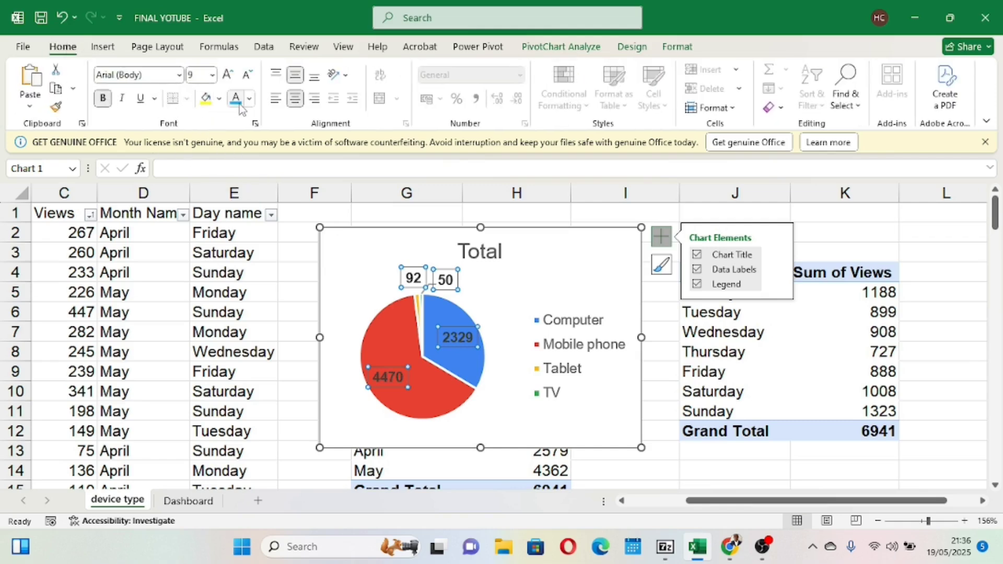
pyautogui.click(250, 99)
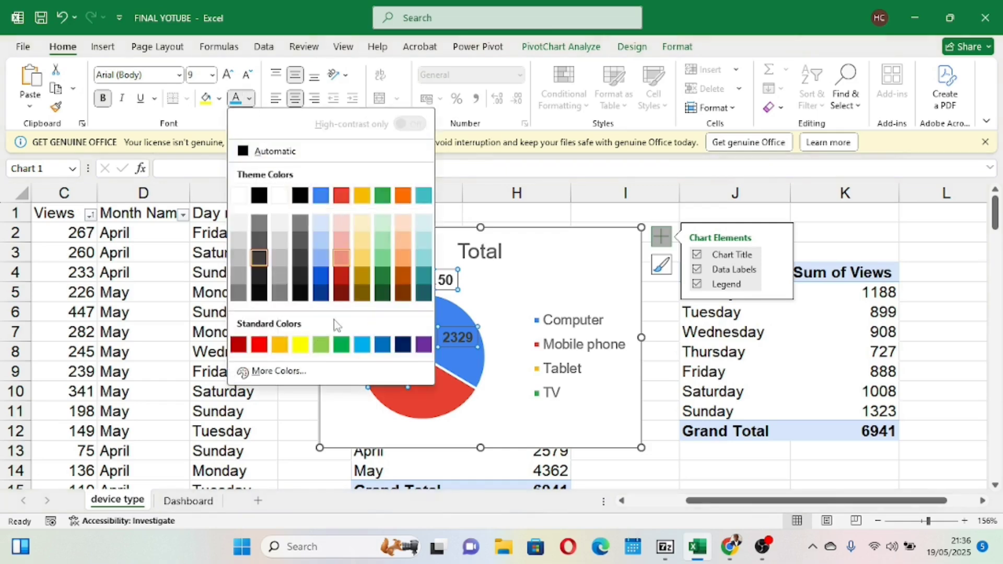
pyautogui.click(302, 345)
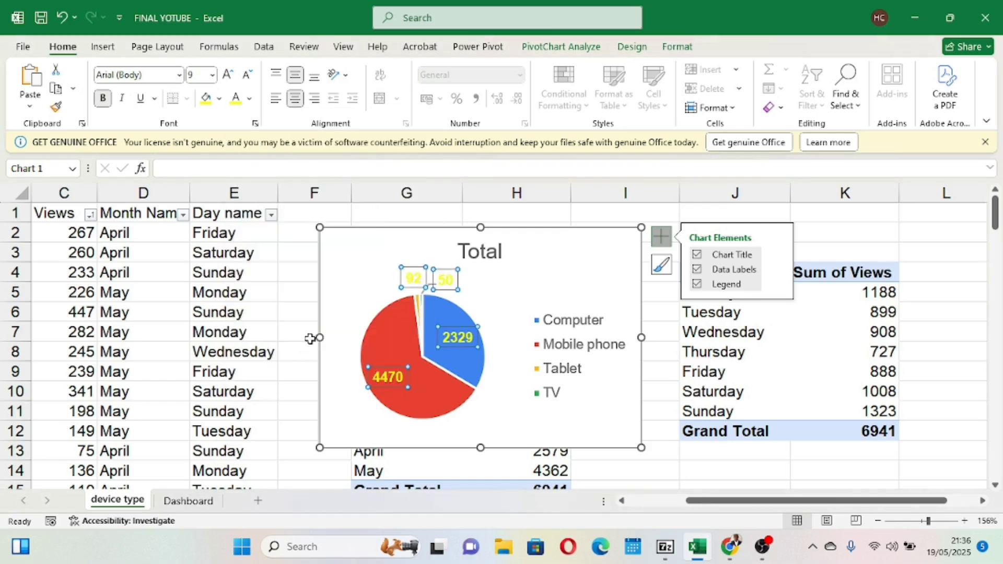
pyautogui.click(517, 290)
# - Replace the pie chart's title with "Views by Device"
pyautogui.click(486, 252)
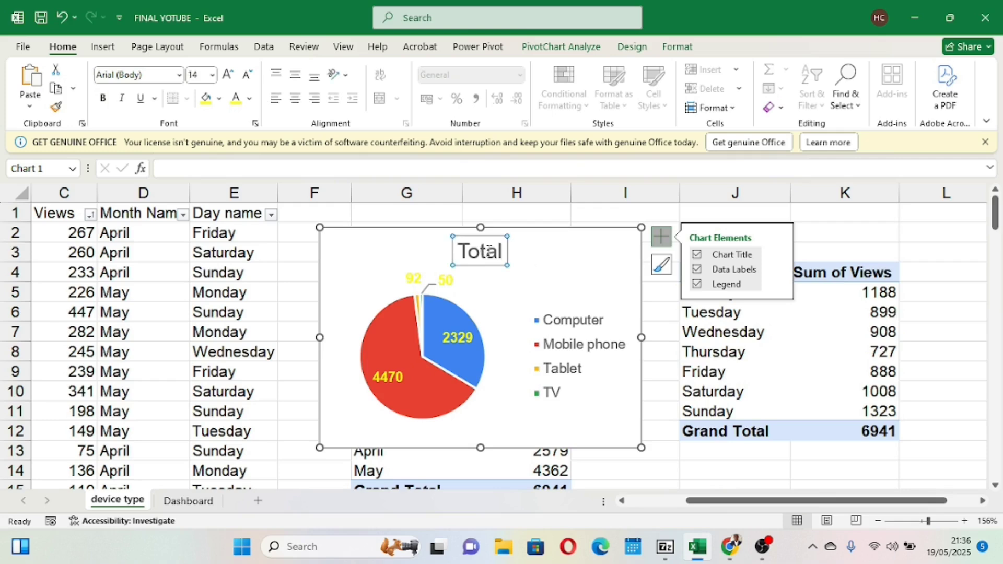
pyautogui.click(502, 252)
pyautogui.press('BackSpace')
pyautogui.press('BackSpace')
pyautogui.press('BackSpace')
pyautogui.press('BackSpace')
pyautogui.press('BackSpace')
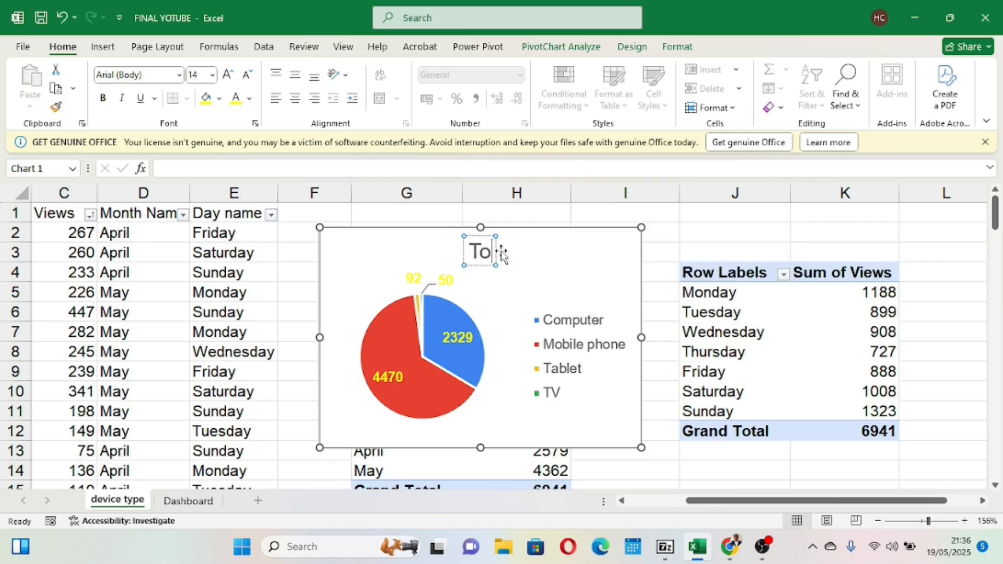
pyautogui.write('Vi')
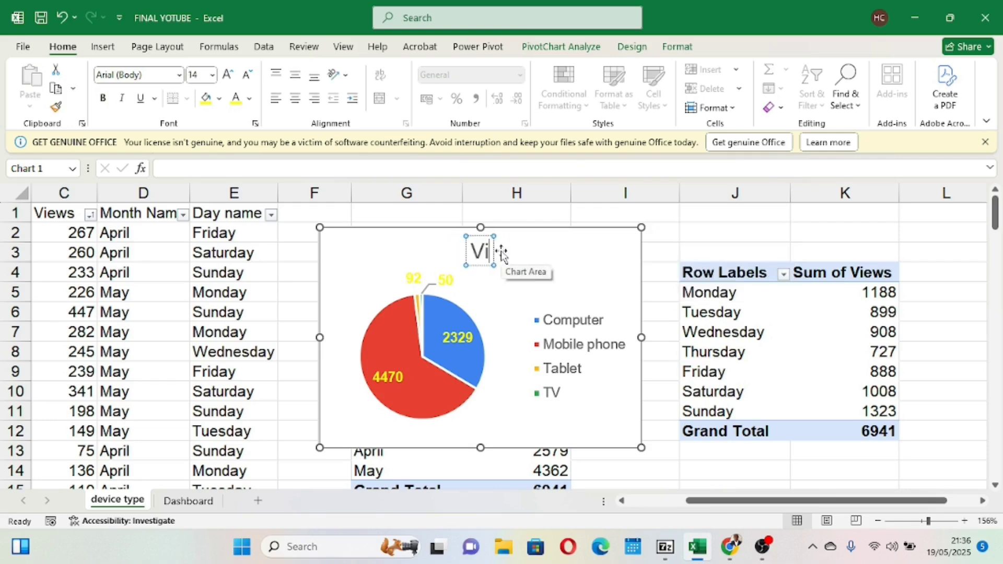
pyautogui.write('ews by')
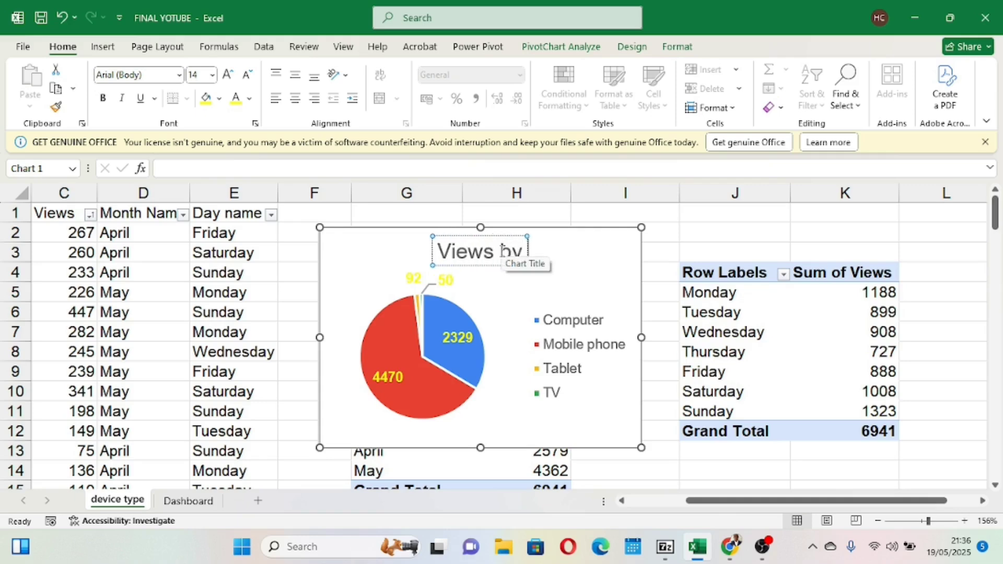
pyautogui.write(' Device')
pyautogui.click(598, 279)
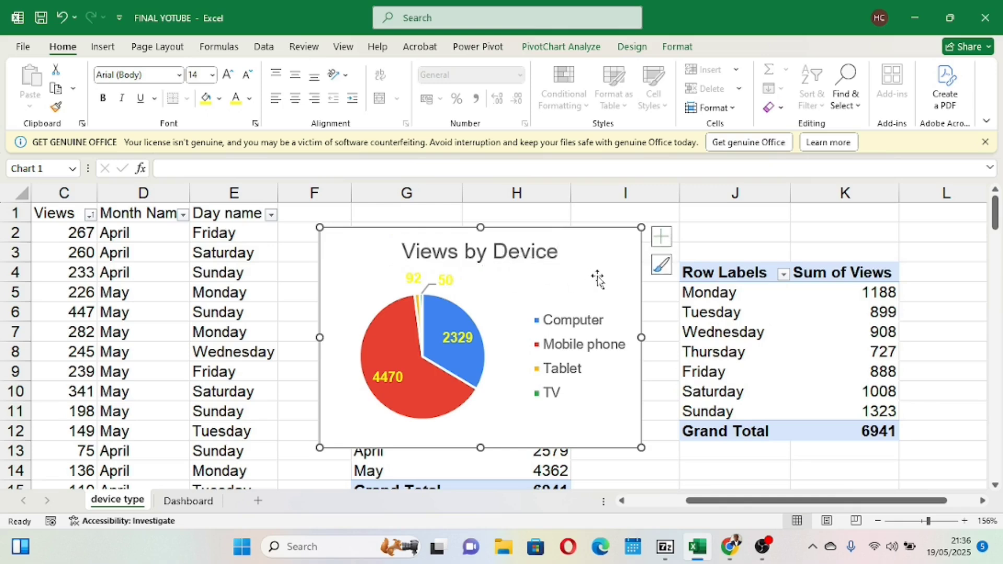
# - Copy the "Views by Device" pie chart and paste it into the Dashboard sheet below the title banner
pyautogui.rightClick(590, 267)
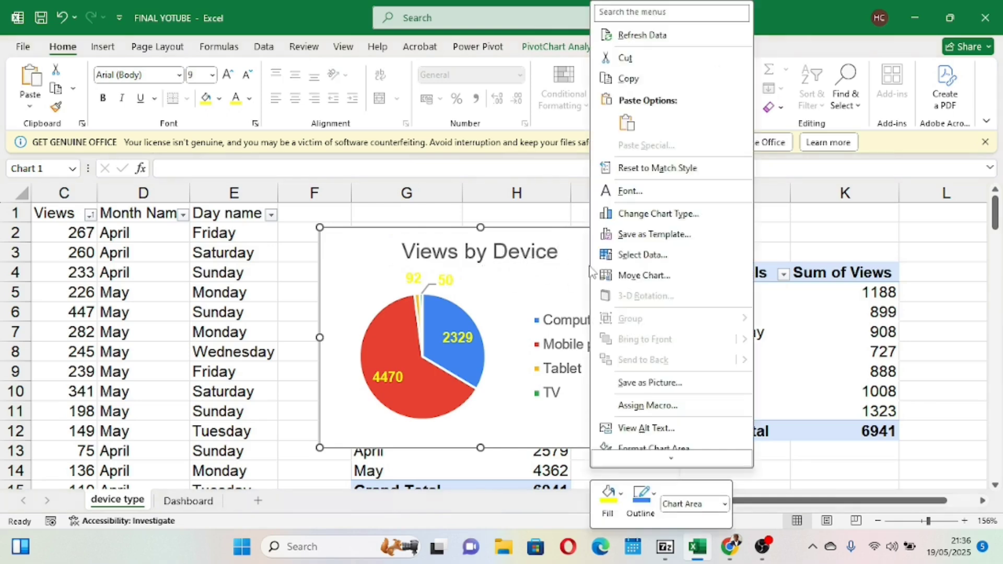
pyautogui.click(640, 84)
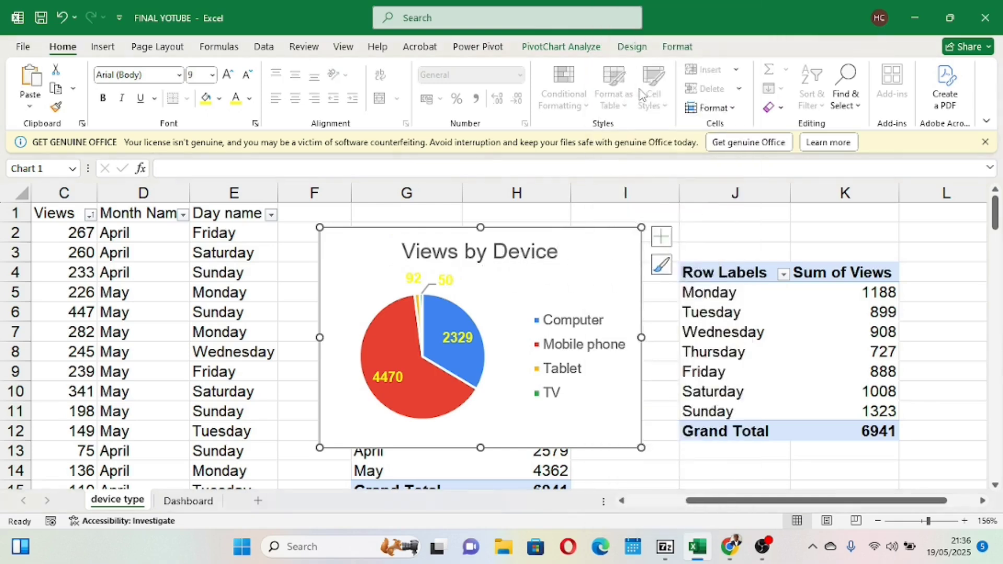
pyautogui.click(191, 503)
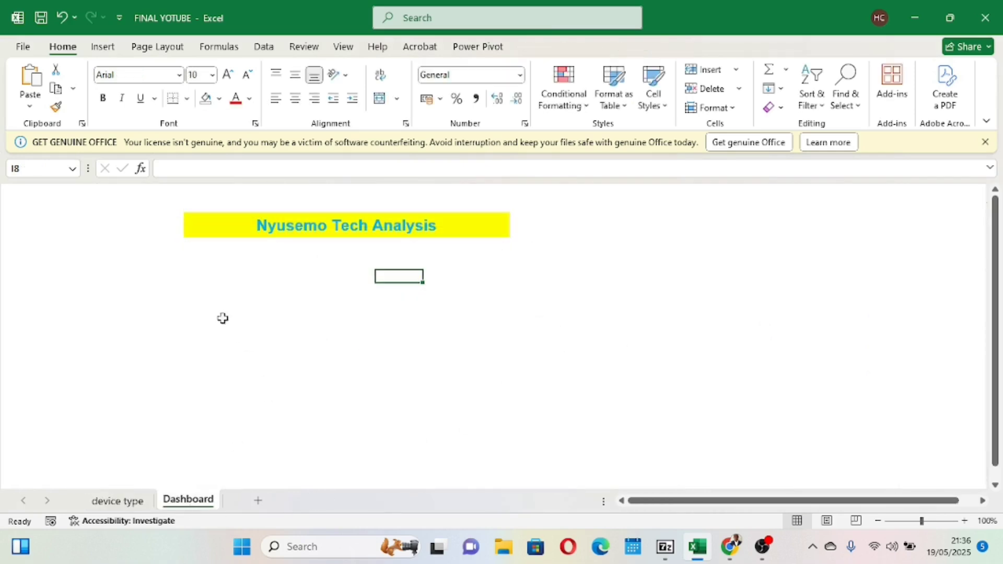
pyautogui.click(223, 297)
pyautogui.hotkey('ctrl', 'v')
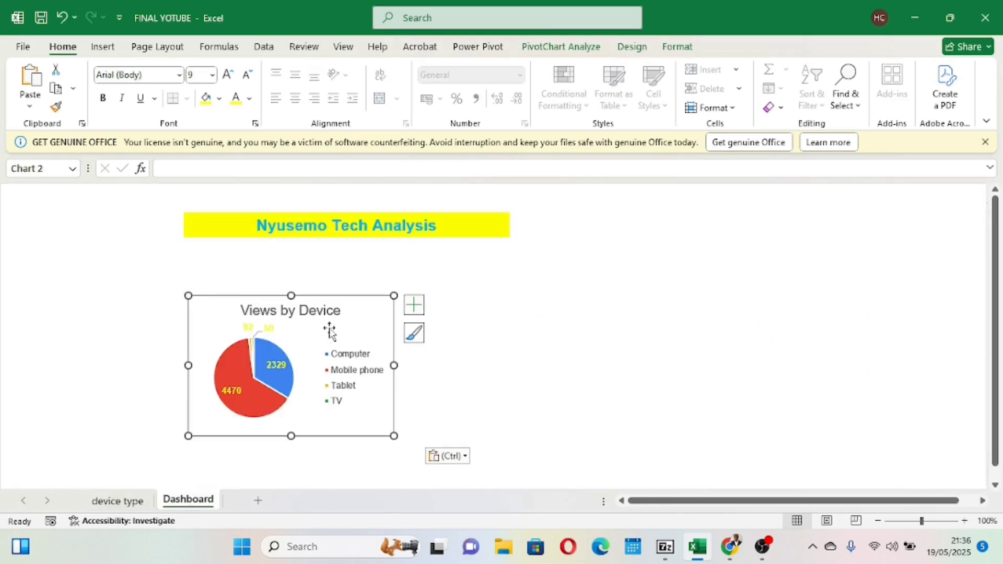
# - Move the pasted pie chart up directly under the Dashboard title, then widen it leftward and make it slightly taller
pyautogui.moveTo(321, 330); pyautogui.dragTo(310, 280)
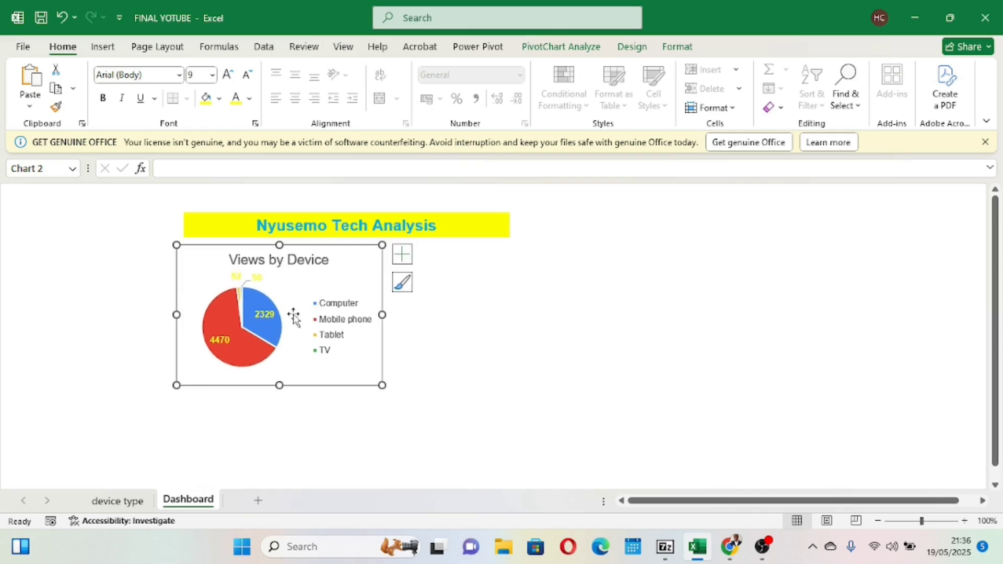
pyautogui.moveTo(176, 316); pyautogui.dragTo(135, 316)
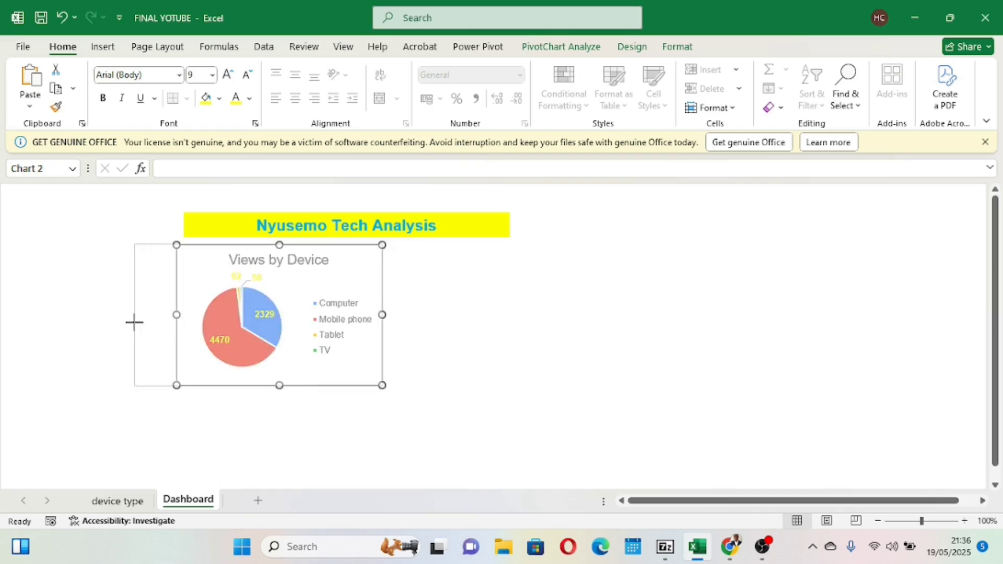
pyautogui.moveTo(261, 385); pyautogui.dragTo(260, 402)
# - Change the data labels of the Dashboard pie chart to black
pyautogui.click(242, 325)
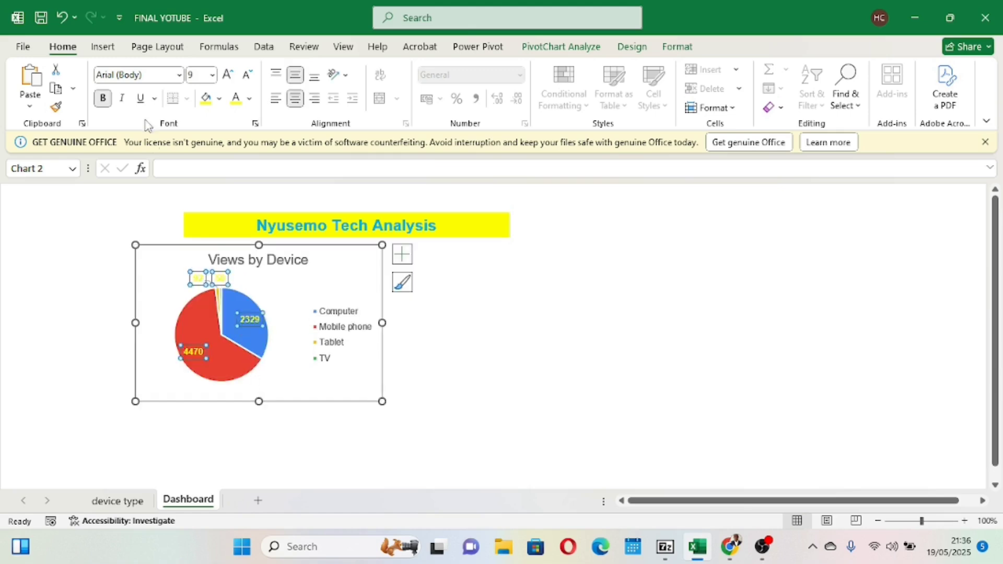
pyautogui.click(250, 98)
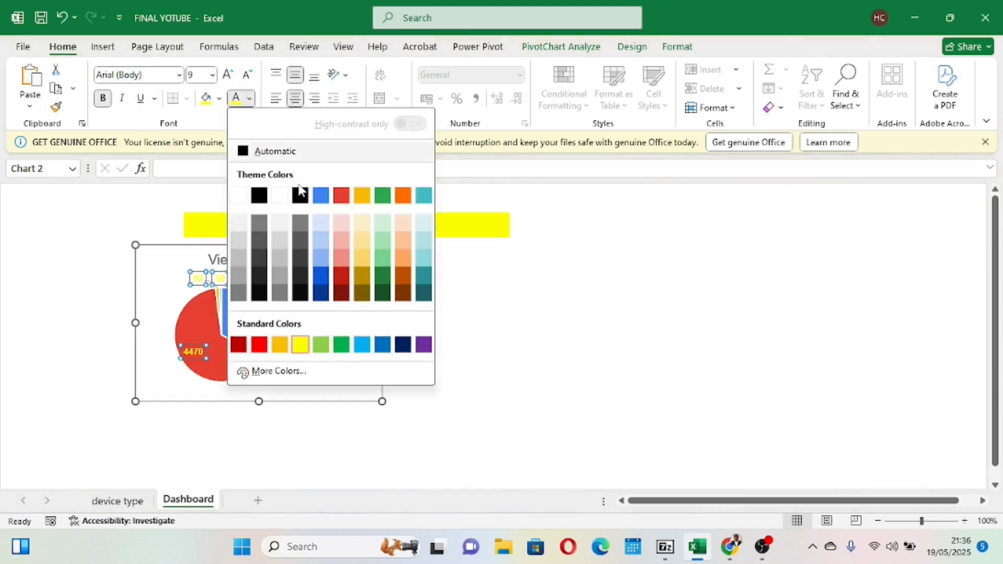
pyautogui.click(301, 196)
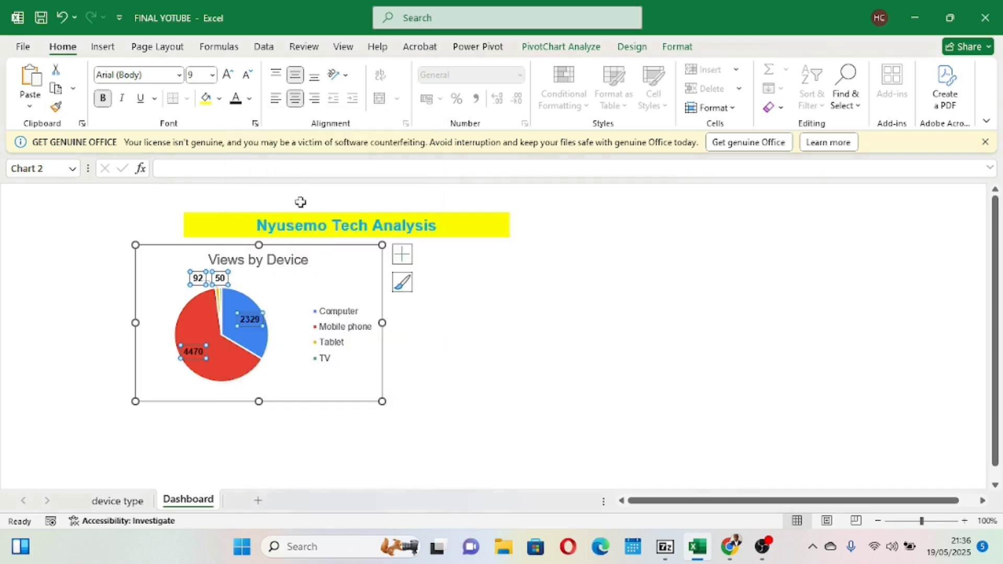
pyautogui.click(435, 352)
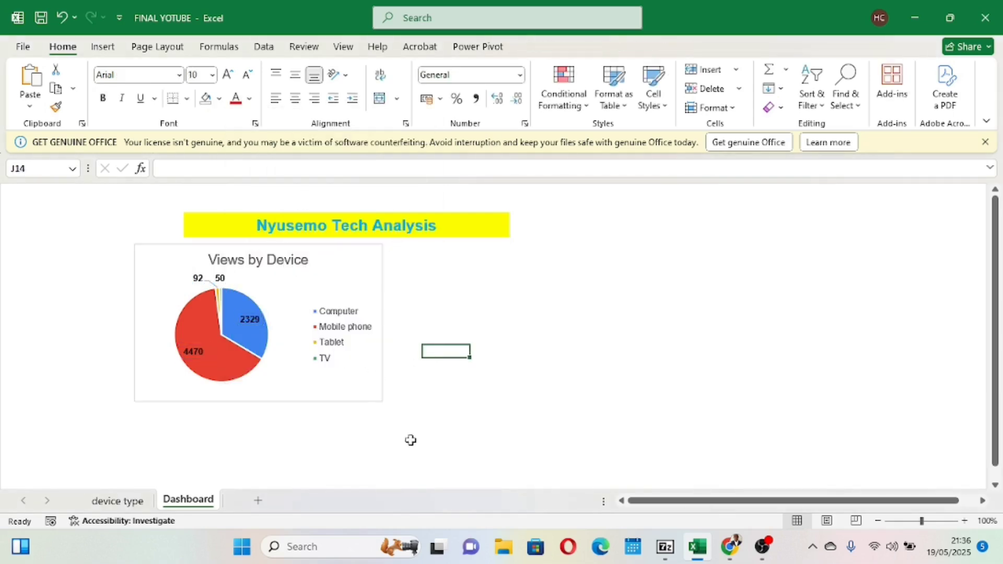
# - Shrink the original pie chart on the device type sheet to span about columns F to H, ending at row 8
pyautogui.click(118, 500)
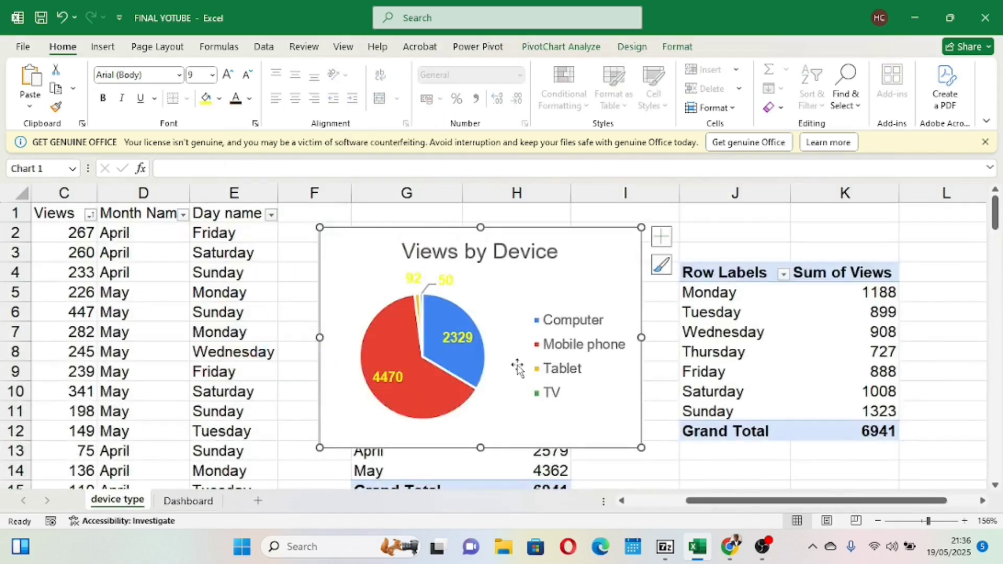
pyautogui.moveTo(480, 448); pyautogui.dragTo(479, 364)
pyautogui.moveTo(642, 294); pyautogui.dragTo(564, 294)
# - Insert a doughnut chart from the month PivotTable at G12
pyautogui.scroll(-2, 480, 358)
pyautogui.scroll(-1, 480, 358)
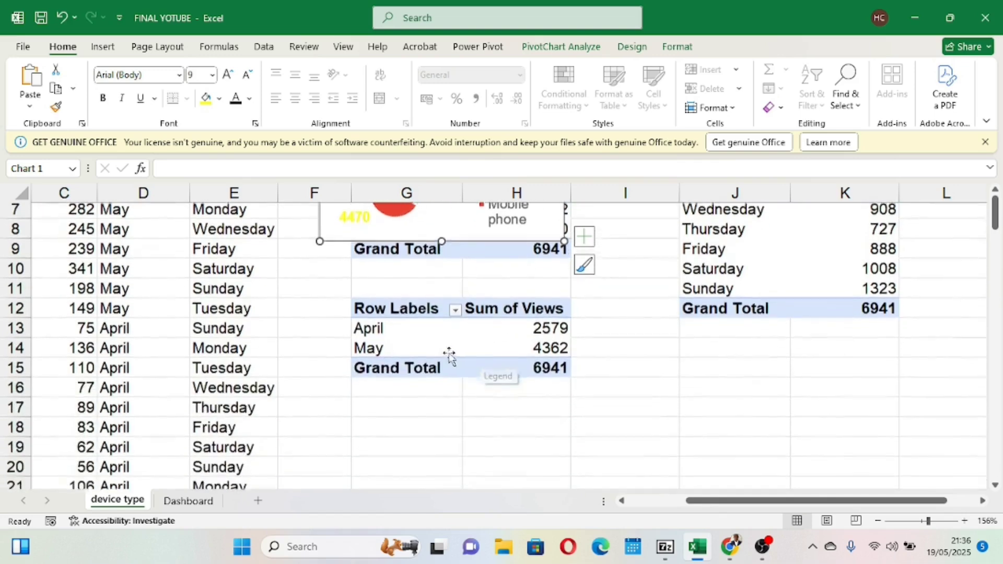
pyautogui.click(453, 333)
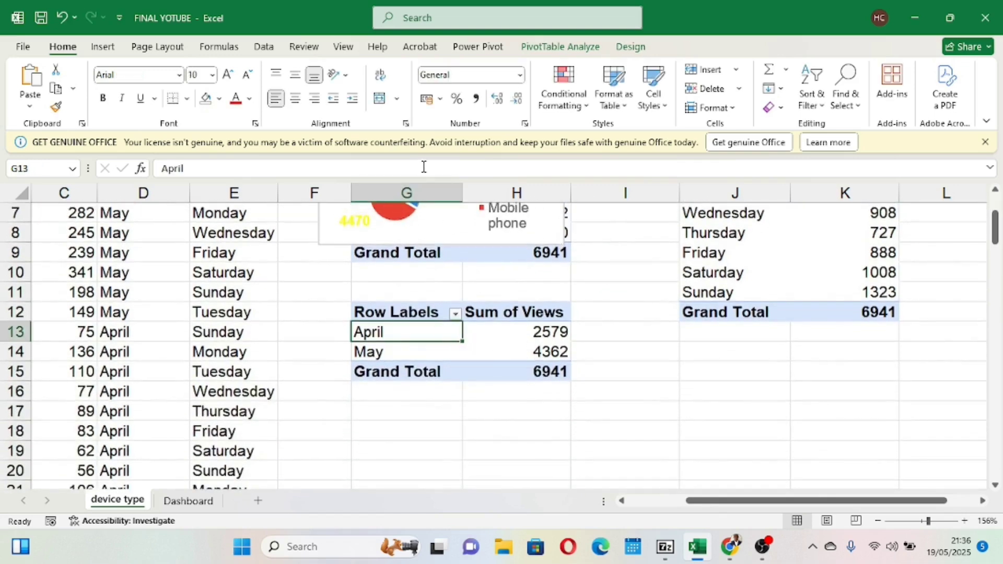
pyautogui.click(103, 47)
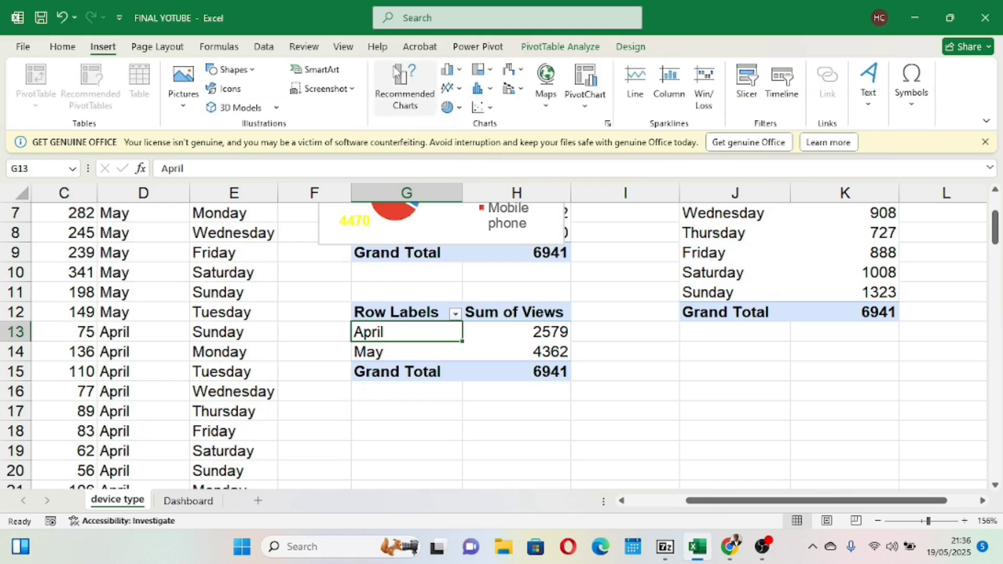
pyautogui.click(458, 108)
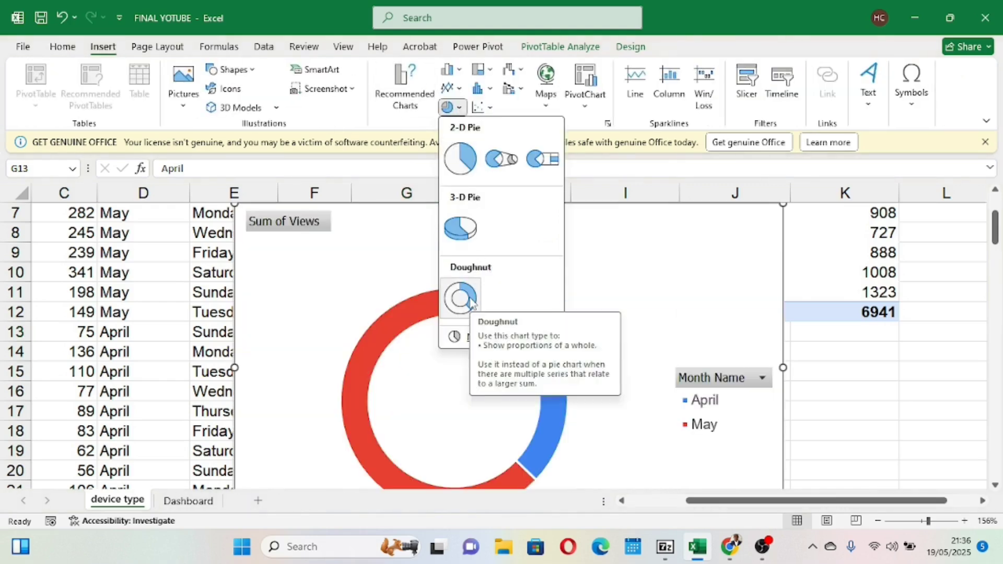
pyautogui.click(470, 300)
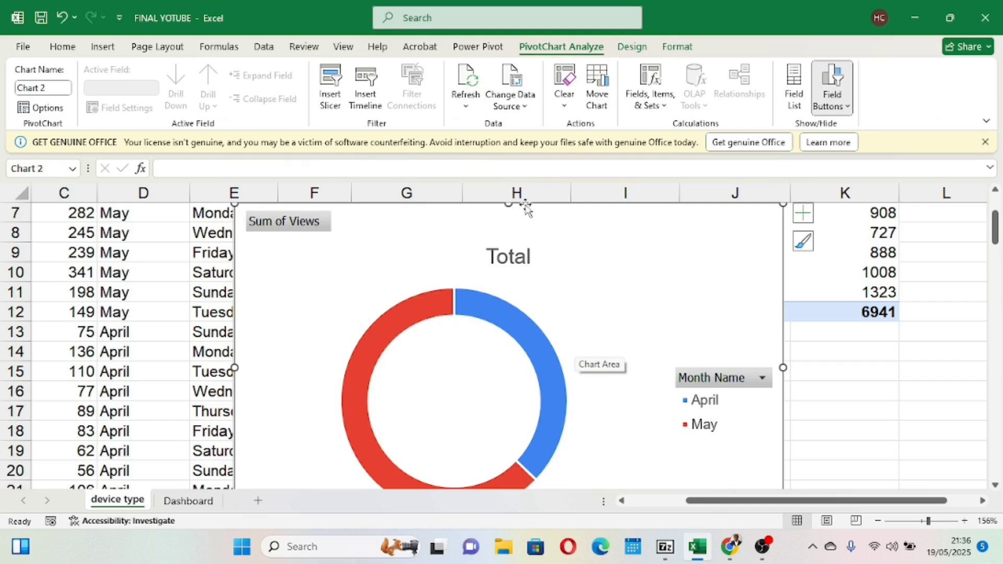
# - Shrink the doughnut chart to span about columns E to H, from row 12 to row 23
pyautogui.moveTo(511, 204); pyautogui.dragTo(554, 387)
pyautogui.scroll(-3, 562, 398)
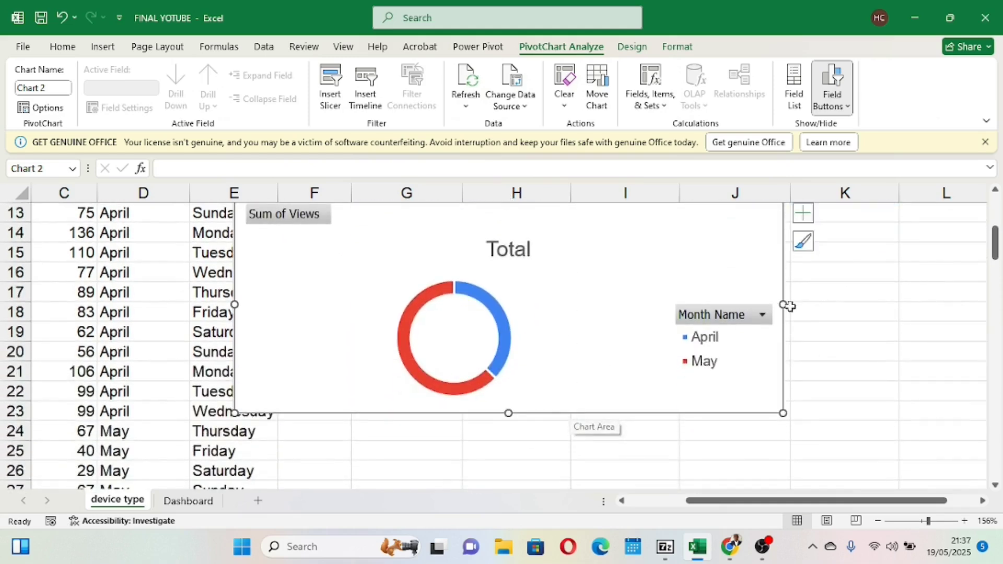
pyautogui.moveTo(783, 305); pyautogui.dragTo(523, 335)
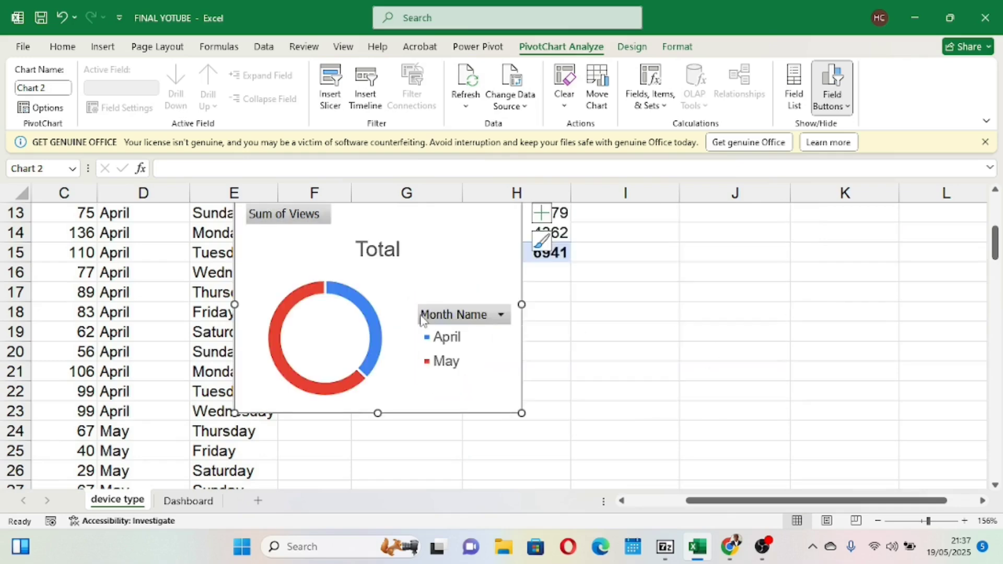
pyautogui.scroll(2, 422, 320)
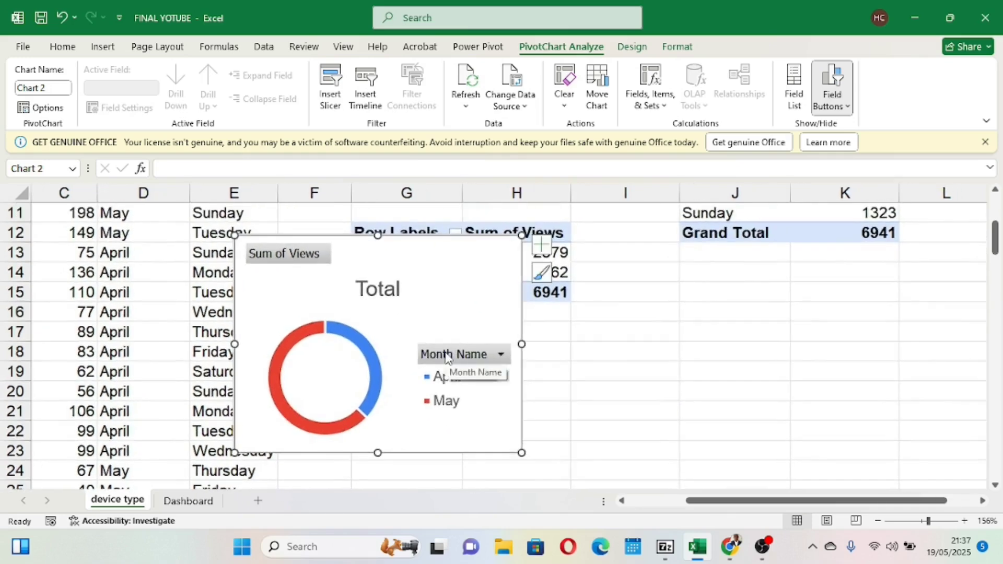
# - Hide all field buttons on the doughnut chart and turn on its data labels
pyautogui.rightClick(446, 358)
pyautogui.click(534, 307)
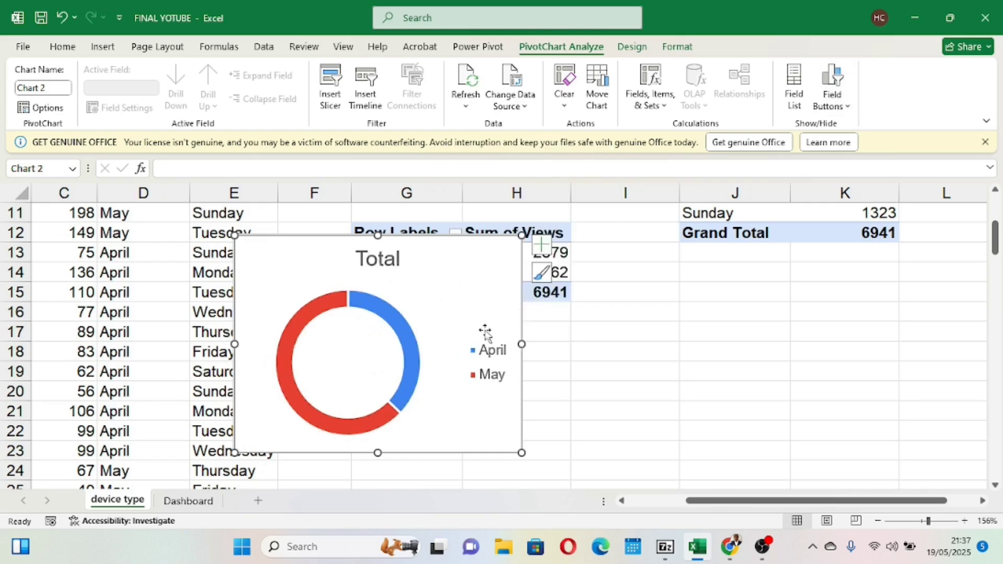
pyautogui.click(543, 248)
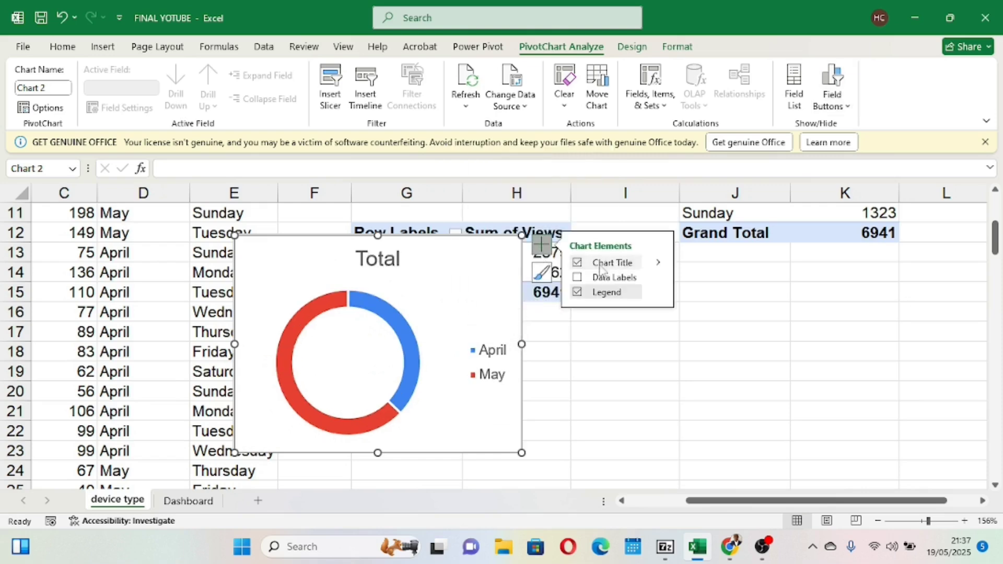
pyautogui.click(578, 279)
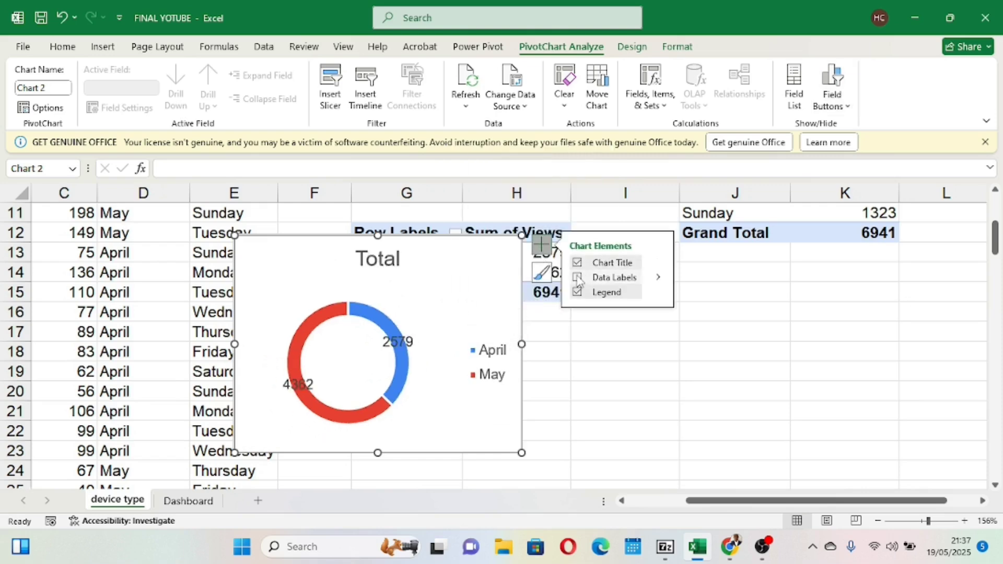
pyautogui.click(400, 341)
# - Change the doughnut chart's title to "Views by Month"
pyautogui.click(390, 260)
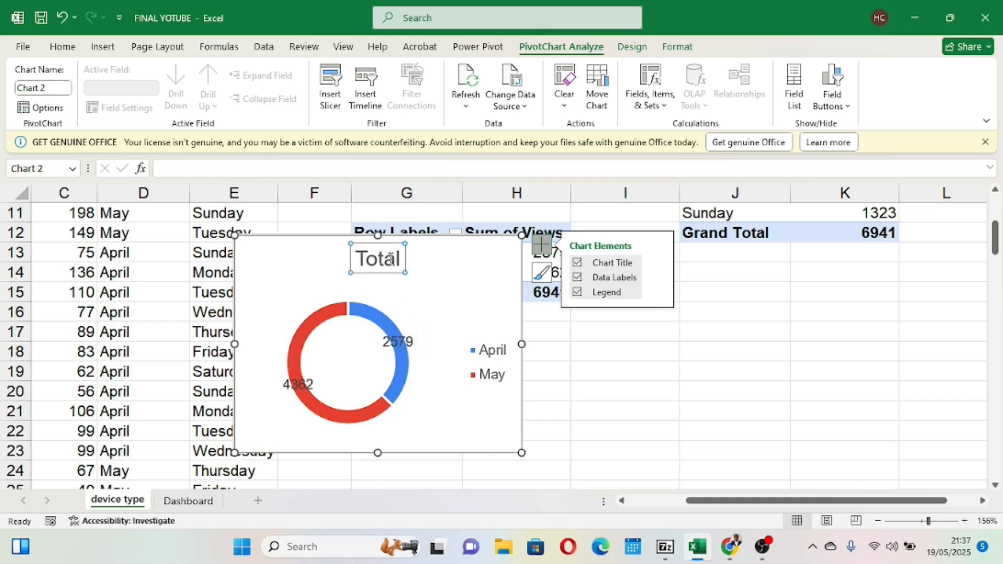
pyautogui.click(399, 258)
pyautogui.press('BackSpace')
pyautogui.press('BackSpace')
pyautogui.press('BackSpace')
pyautogui.press('BackSpace')
pyautogui.press('BackSpace')
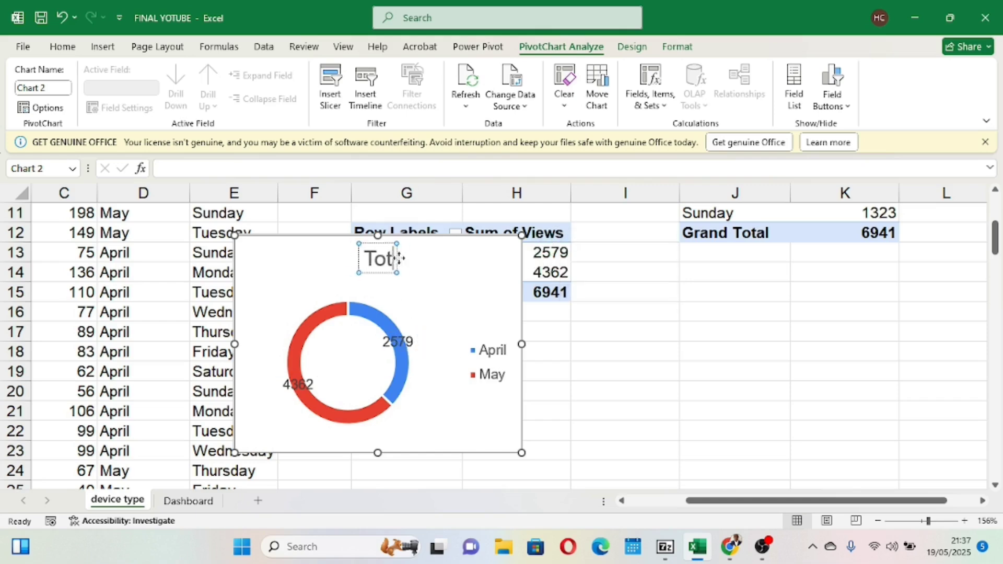
pyautogui.write('Views byM')
pyautogui.press('BackSpace')
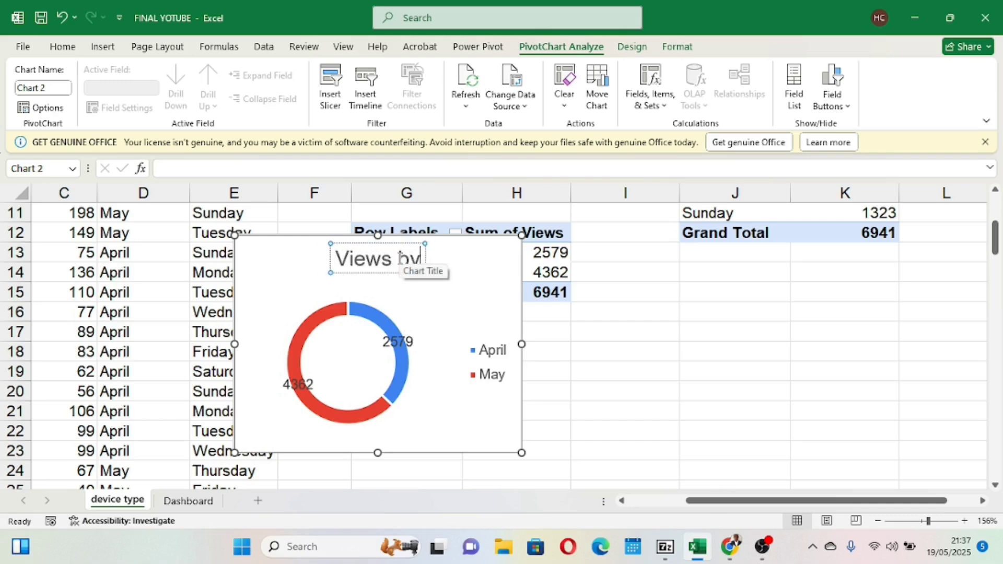
pyautogui.write('Month')
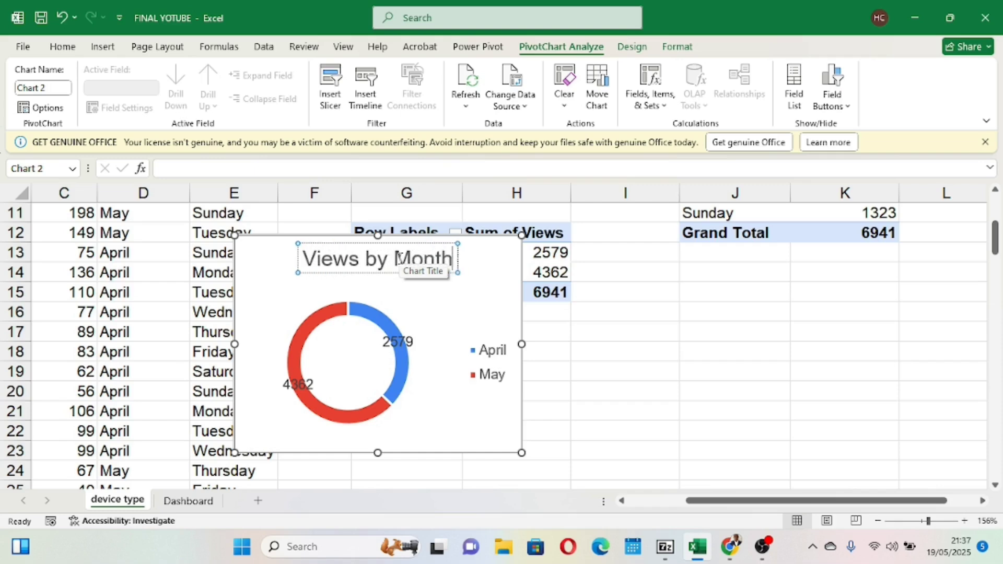
pyautogui.click(433, 329)
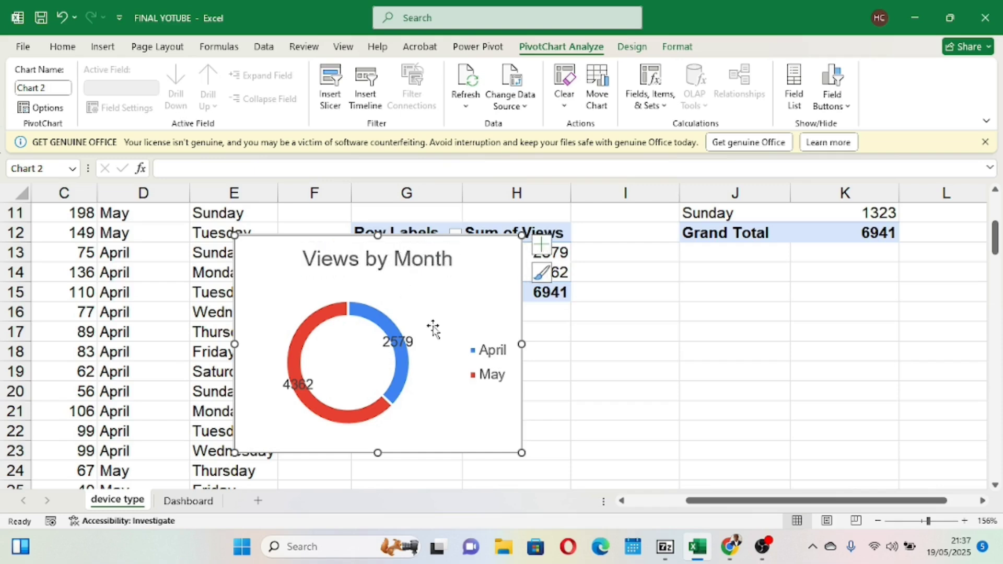
pyautogui.rightClick(457, 300)
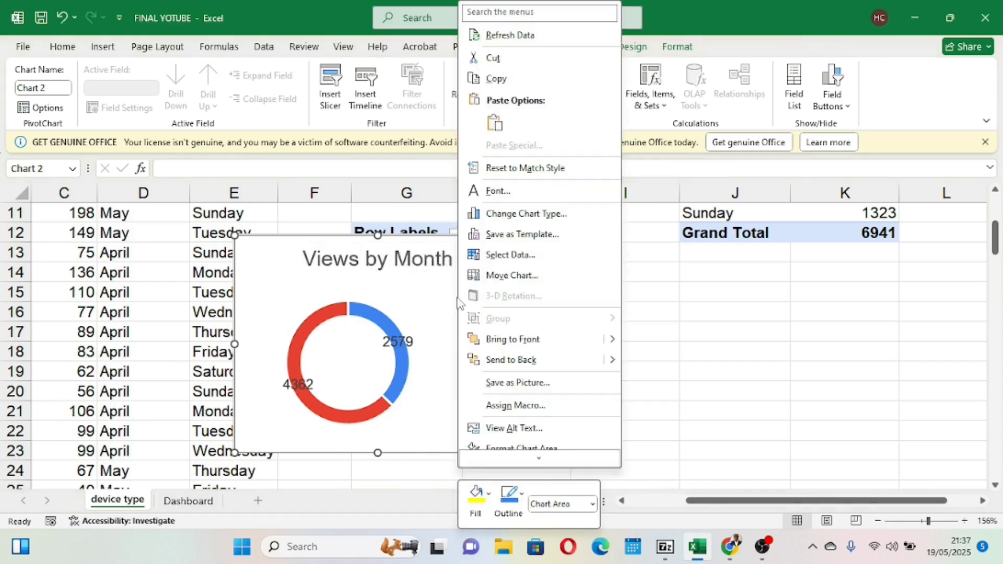
pyautogui.click(496, 78)
pyautogui.click(188, 500)
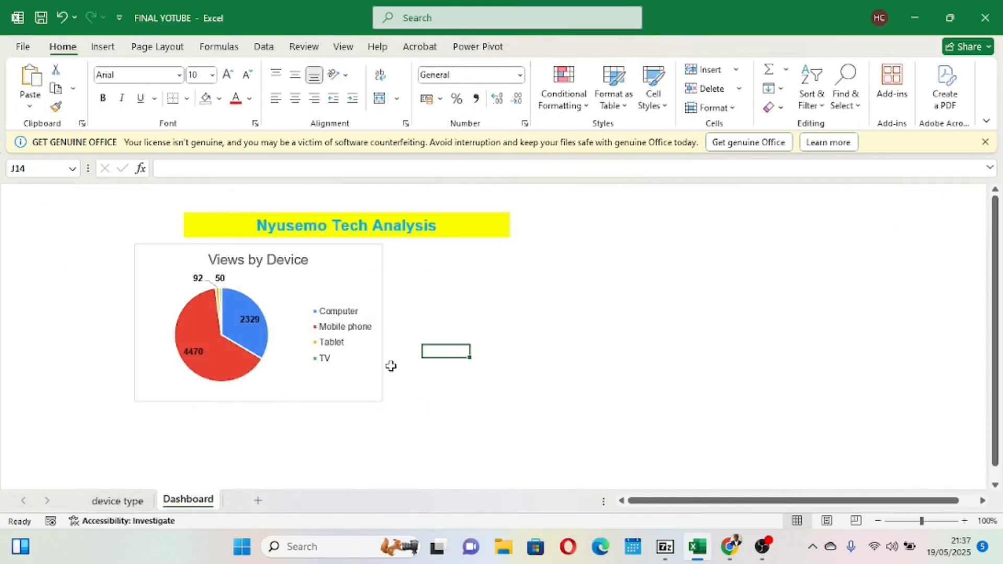
pyautogui.click(485, 281)
pyautogui.write('v')
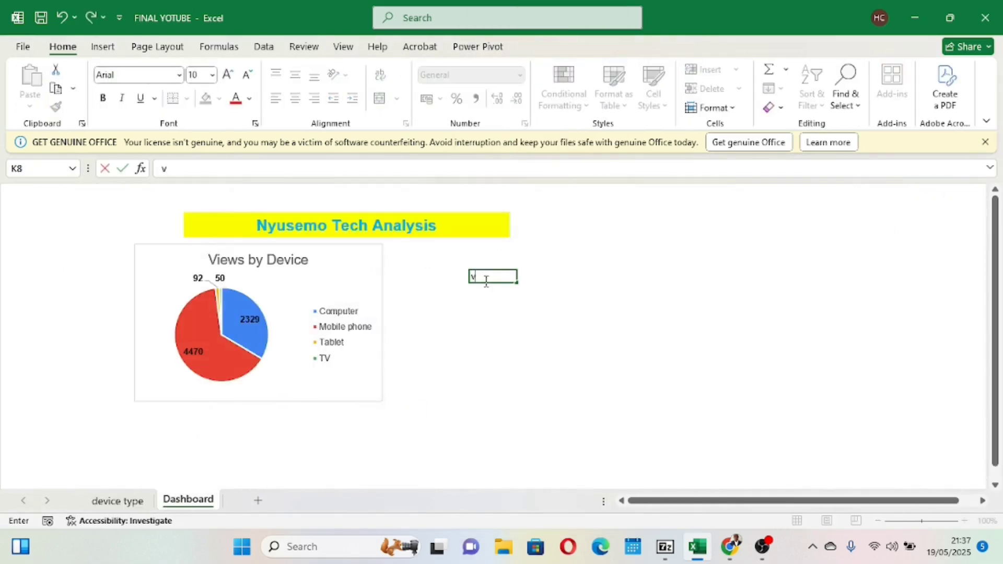
pyautogui.press('BackSpace')
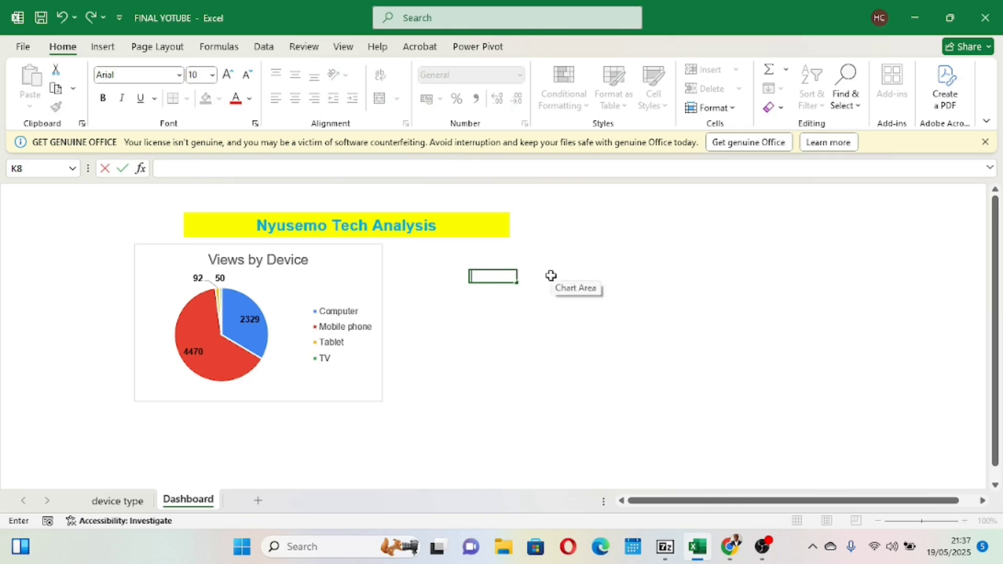
pyautogui.click(520, 349)
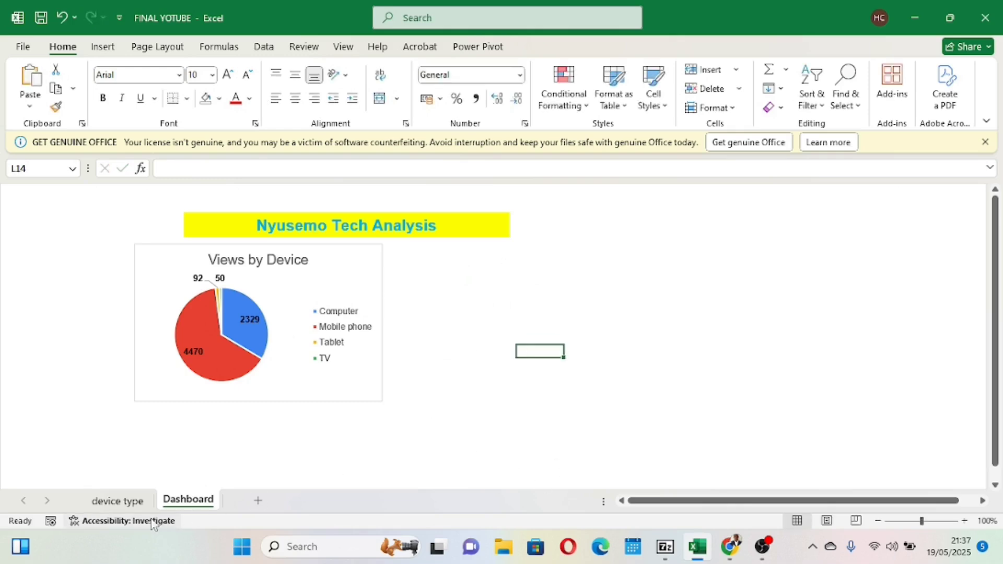
# - Copy the Views by Month doughnut chart from the device type sheet into the Dashboard sheet and place it beside the Views by Device chart
pyautogui.click(119, 502)
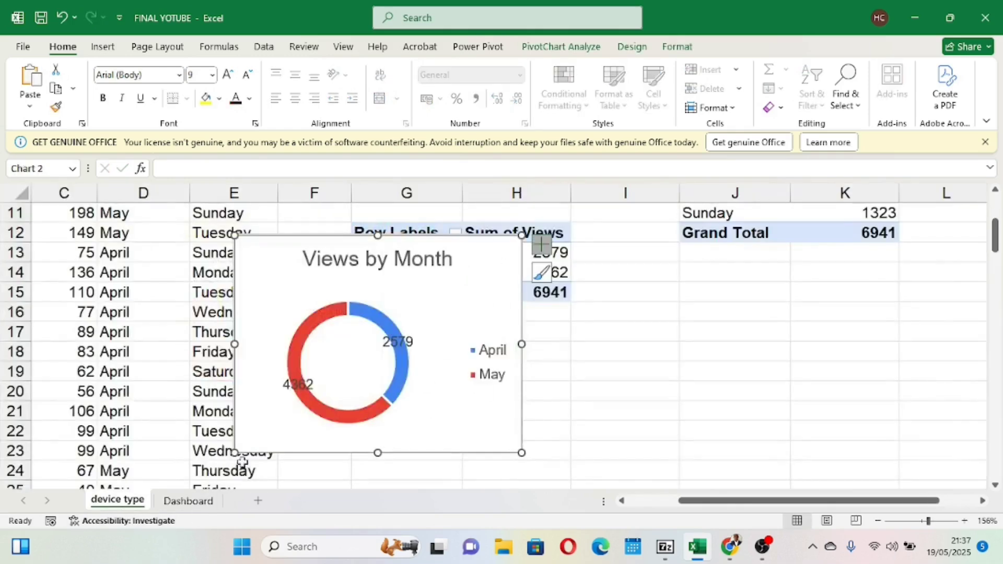
pyautogui.rightClick(453, 319)
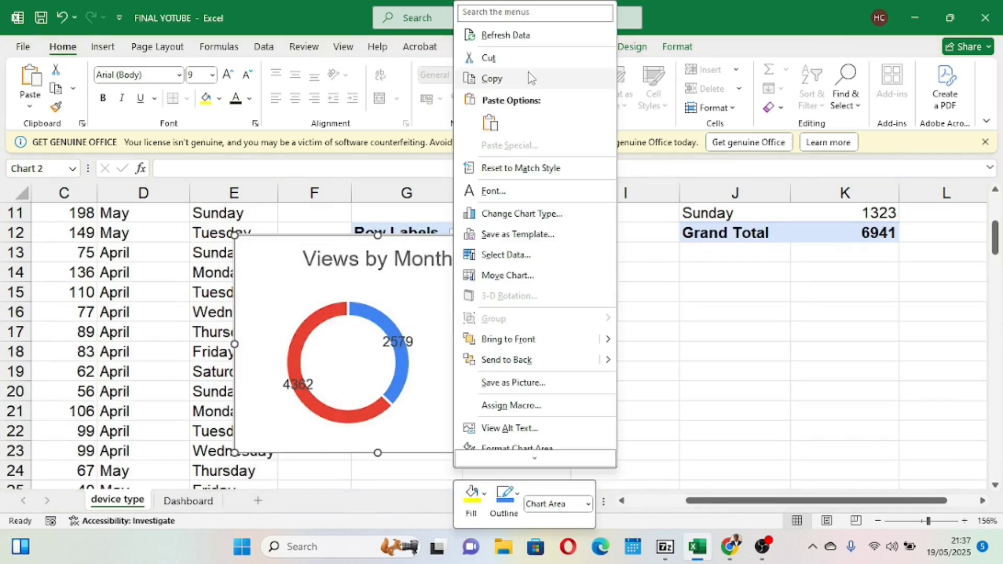
pyautogui.click(529, 78)
pyautogui.click(189, 500)
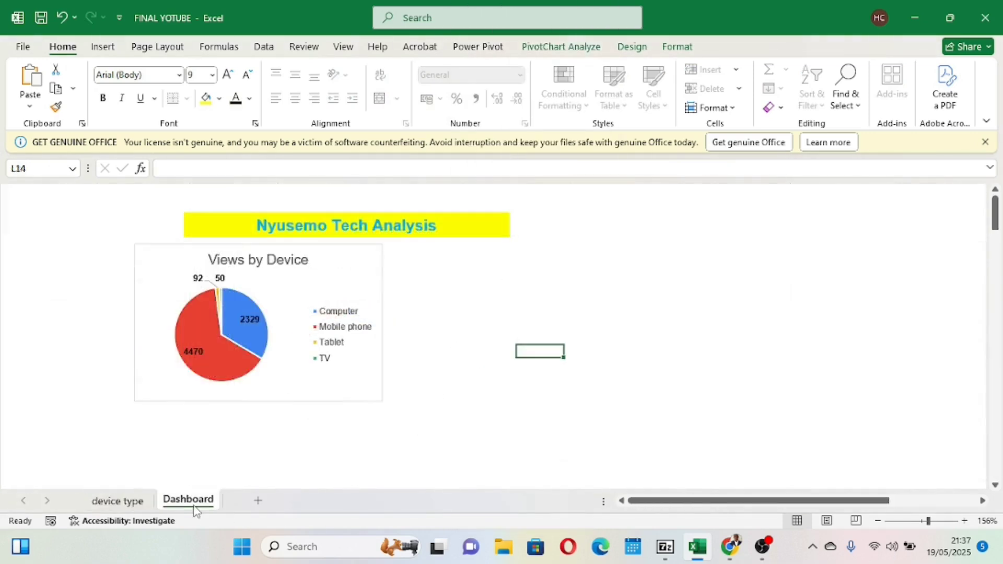
pyautogui.click(467, 302)
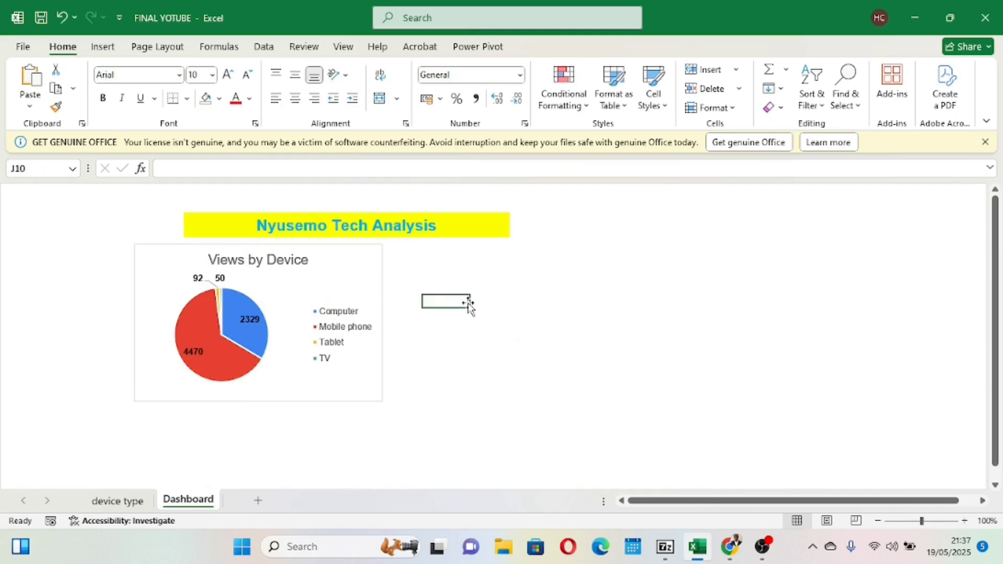
pyautogui.hotkey('ctrl', 'v')
pyautogui.click(555, 311)
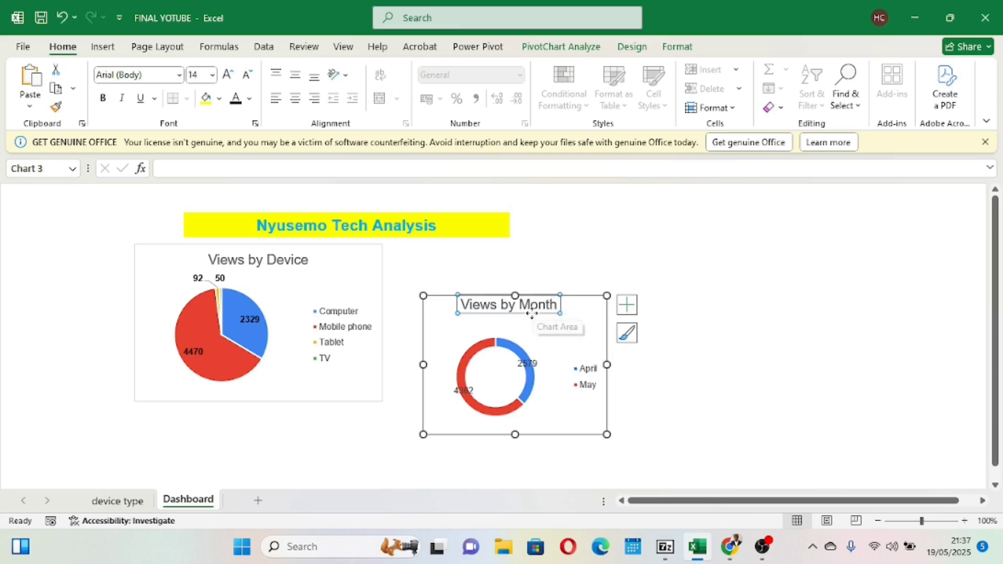
pyautogui.moveTo(533, 313); pyautogui.dragTo(552, 286)
pyautogui.click(577, 340)
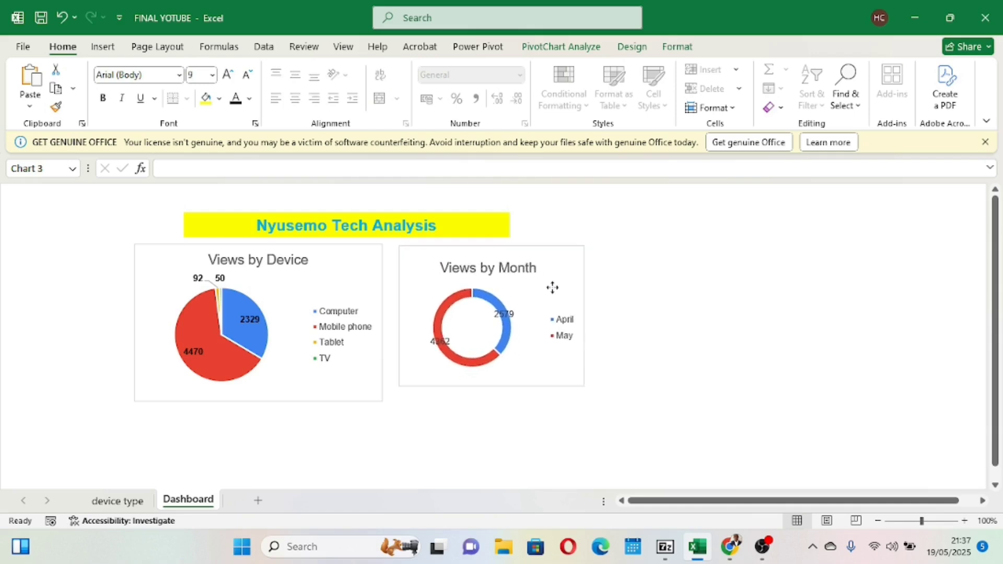
# - On the Dashboard, reduce the Views by Device chart's height to match the Views by Month chart, and widen the month chart slightly
pyautogui.click(348, 384)
pyautogui.moveTo(259, 400); pyautogui.dragTo(258, 388)
pyautogui.click(565, 293)
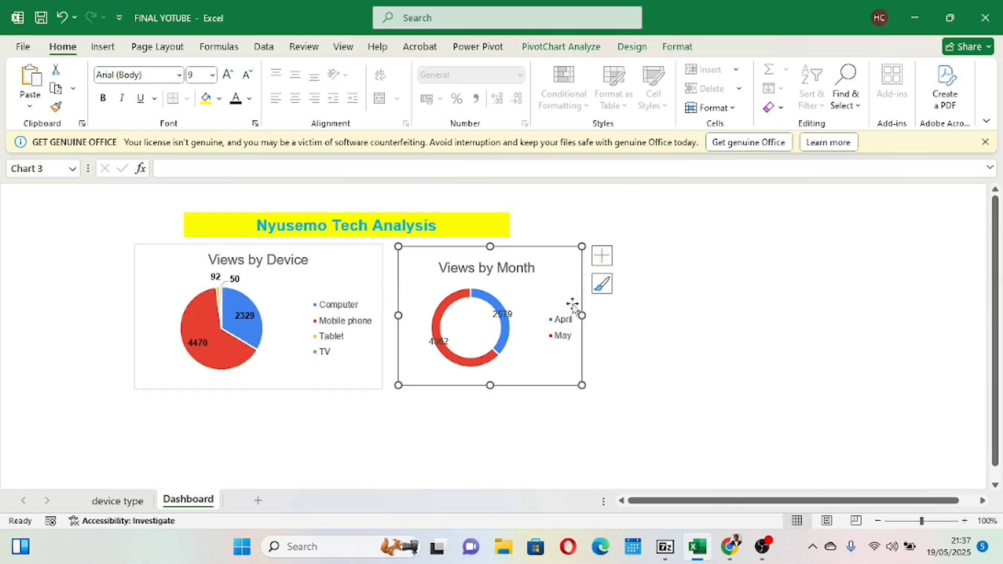
pyautogui.moveTo(582, 315); pyautogui.dragTo(611, 317)
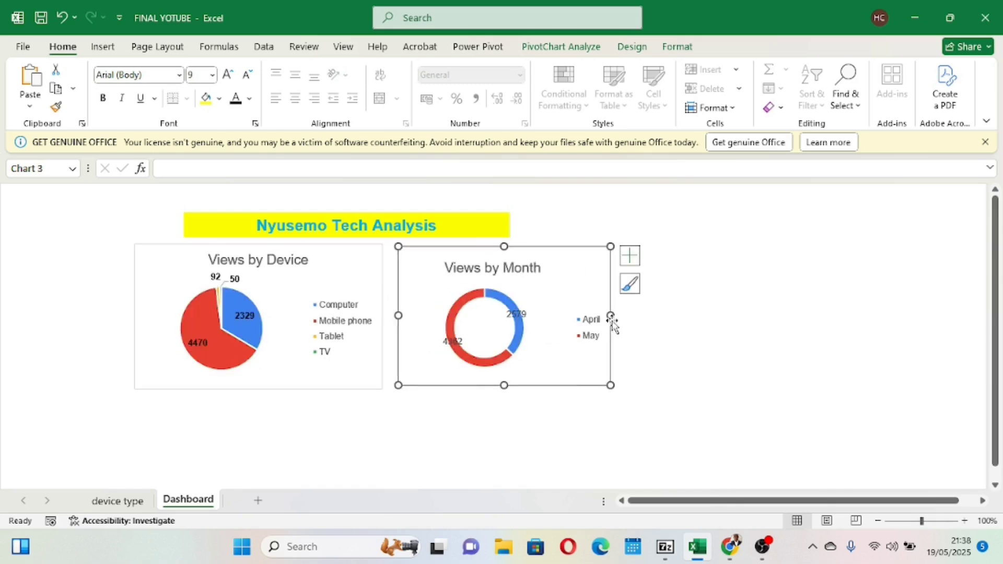
# - Make the Dashboard doughnut chart's data labels bold, dark blue and one font size larger
pyautogui.click(516, 315)
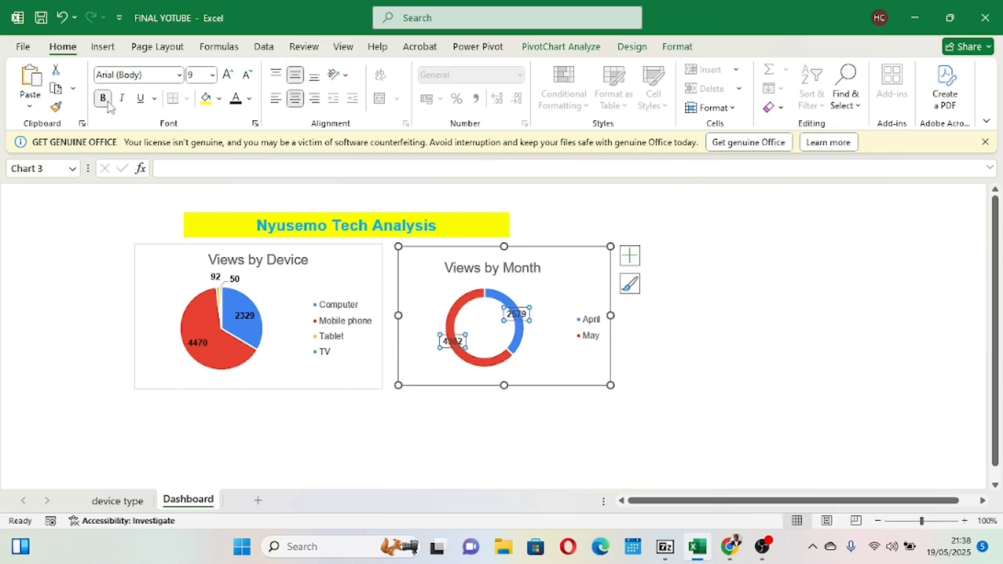
pyautogui.click(249, 98)
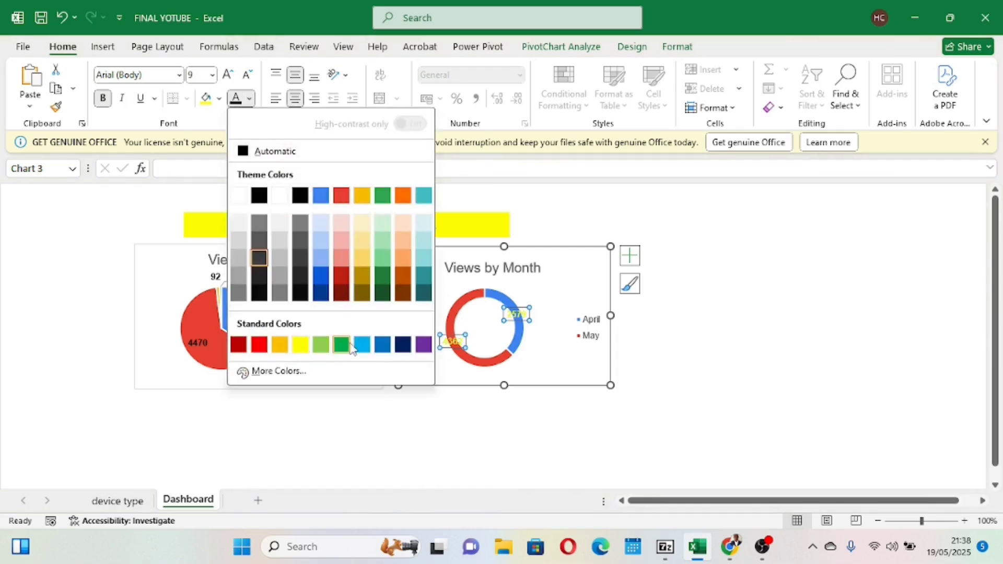
pyautogui.click(404, 346)
pyautogui.click(230, 75)
pyautogui.click(566, 286)
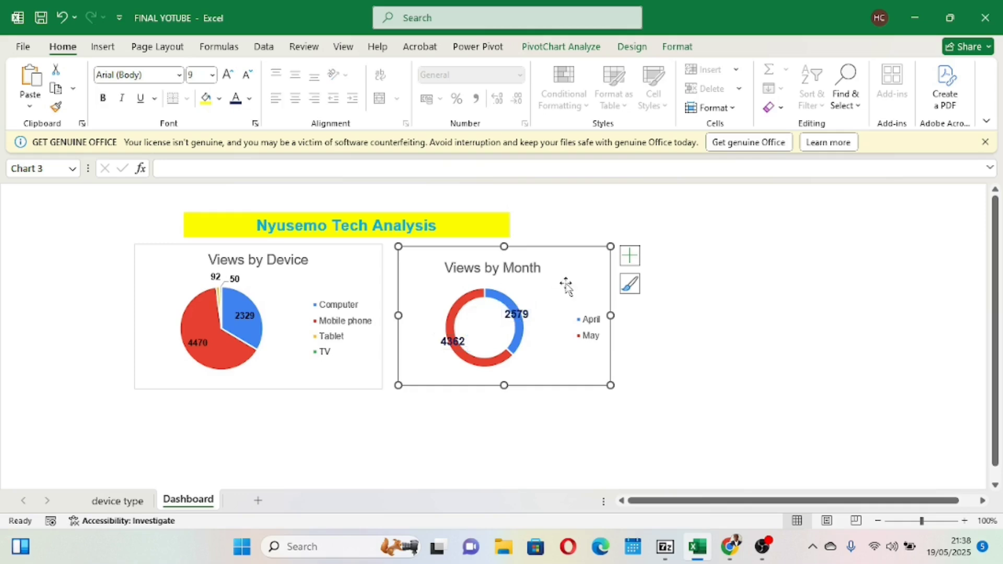
pyautogui.click(539, 436)
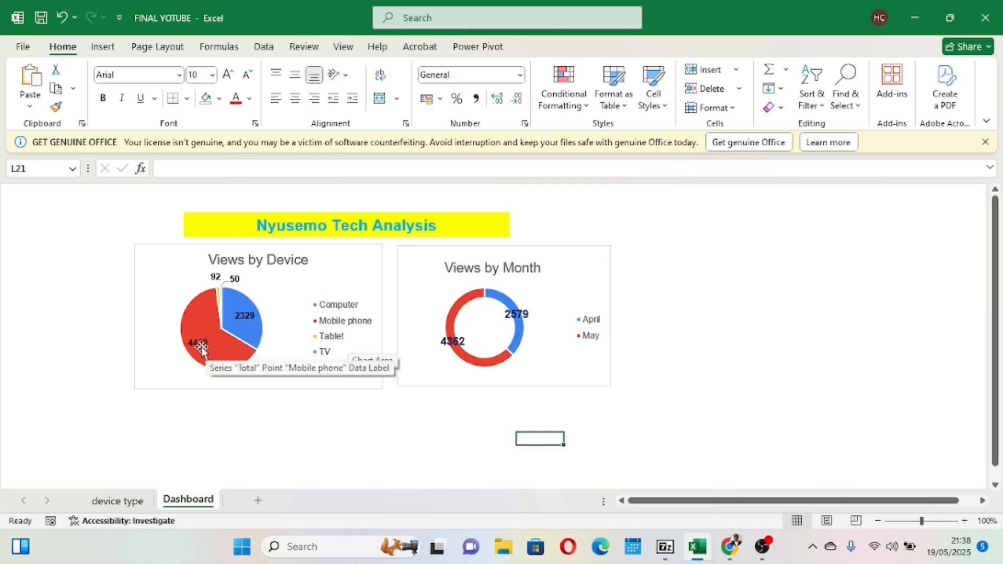
# - Insert a 2-D clustered column chart from the day name PivotTable on the device type sheet
pyautogui.scroll(-1, 412, 413)
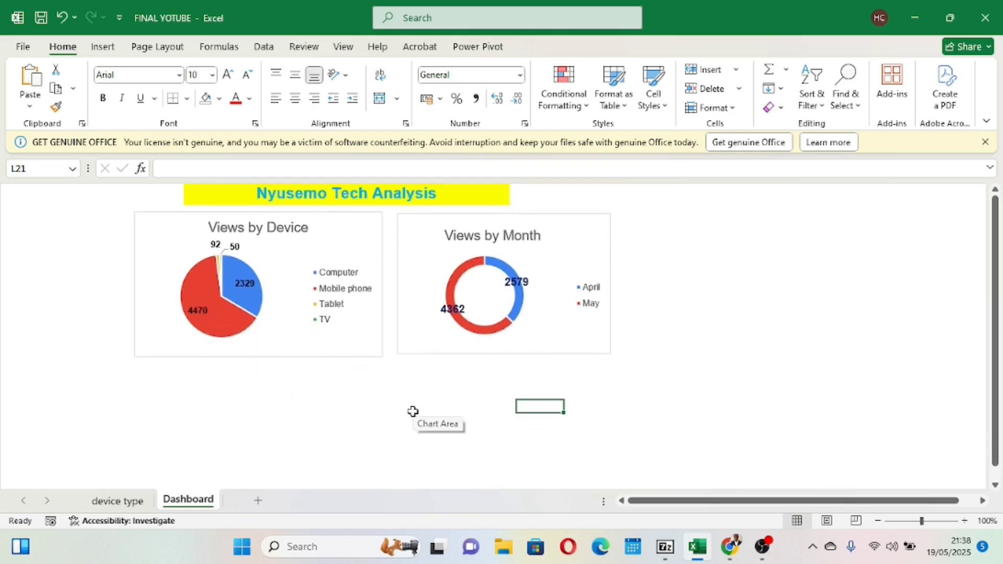
pyautogui.click(130, 501)
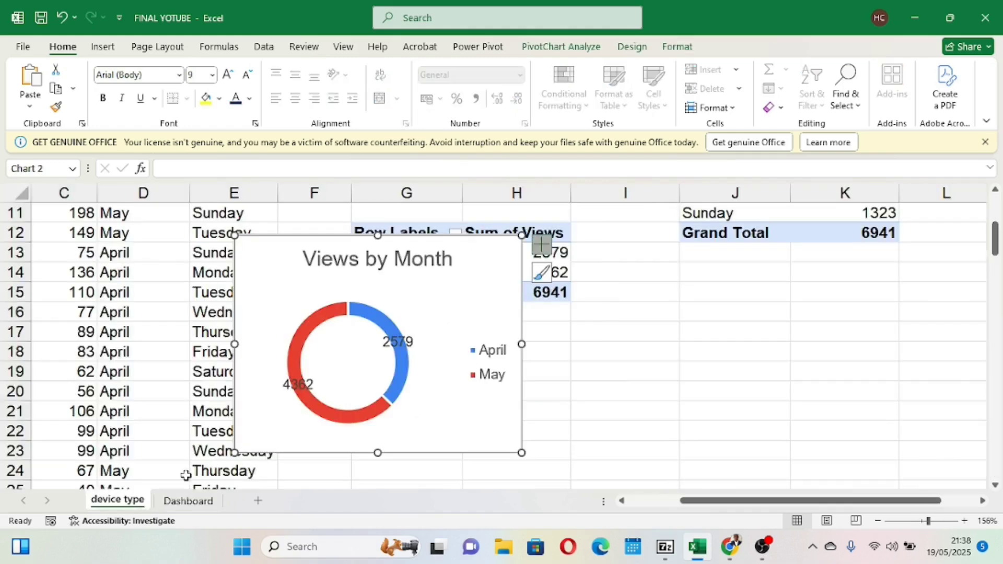
pyautogui.scroll(3, 602, 368)
pyautogui.hscroll(2, 603, 369)
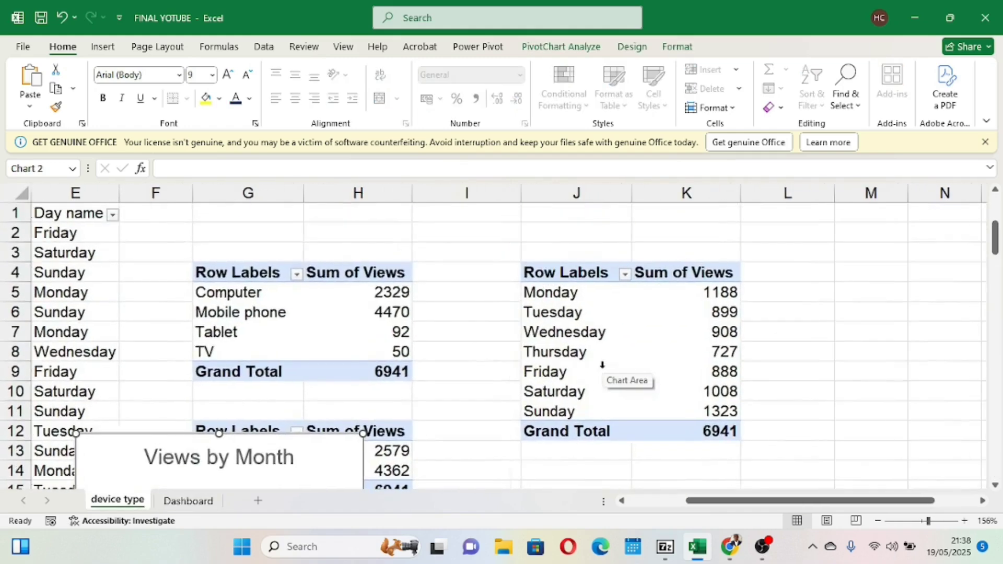
pyautogui.click(644, 315)
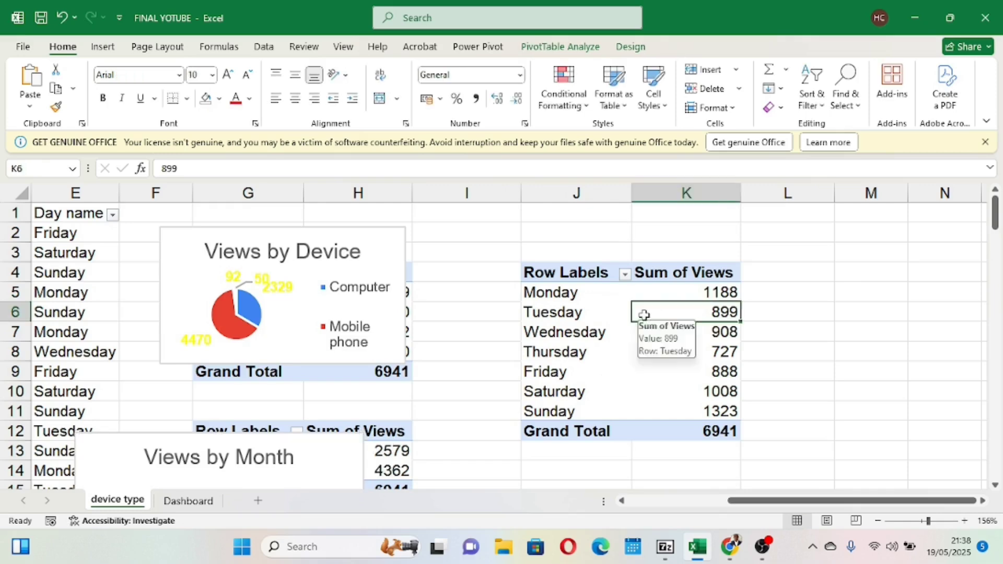
pyautogui.click(101, 48)
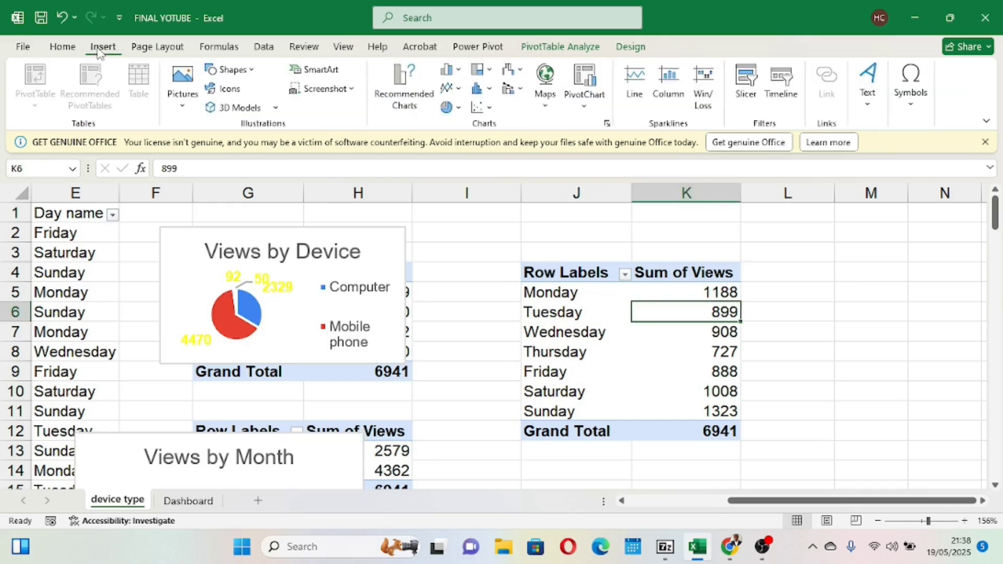
pyautogui.click(458, 78)
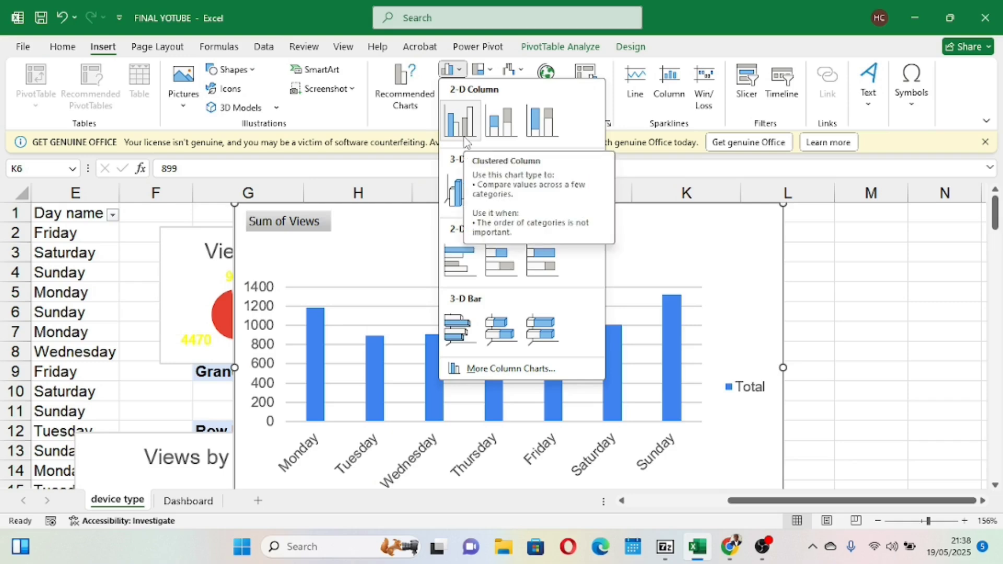
pyautogui.click(467, 137)
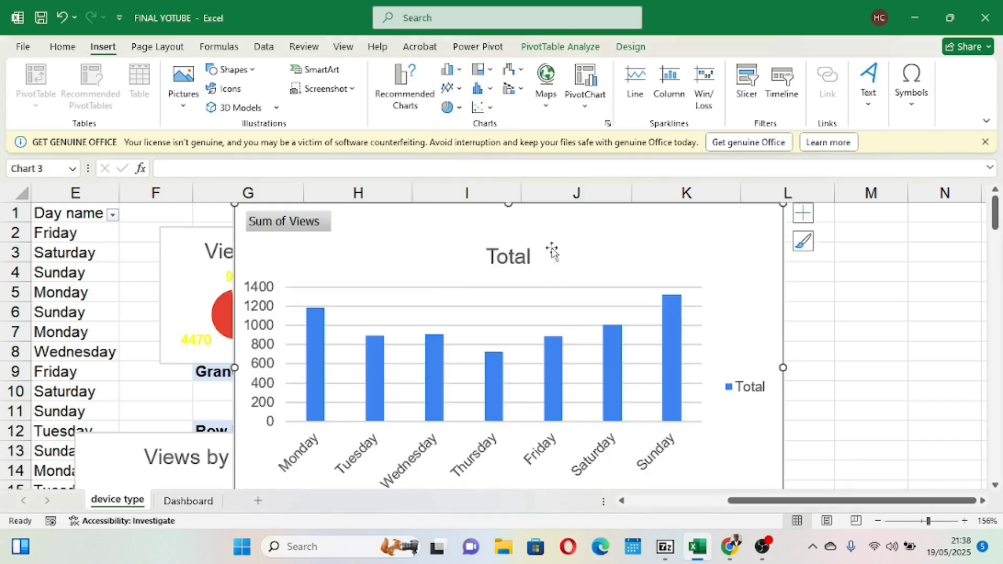
# - Delete the legend, gridlines and vertical value axis from the day name column chart
pyautogui.scroll(-1, 657, 297)
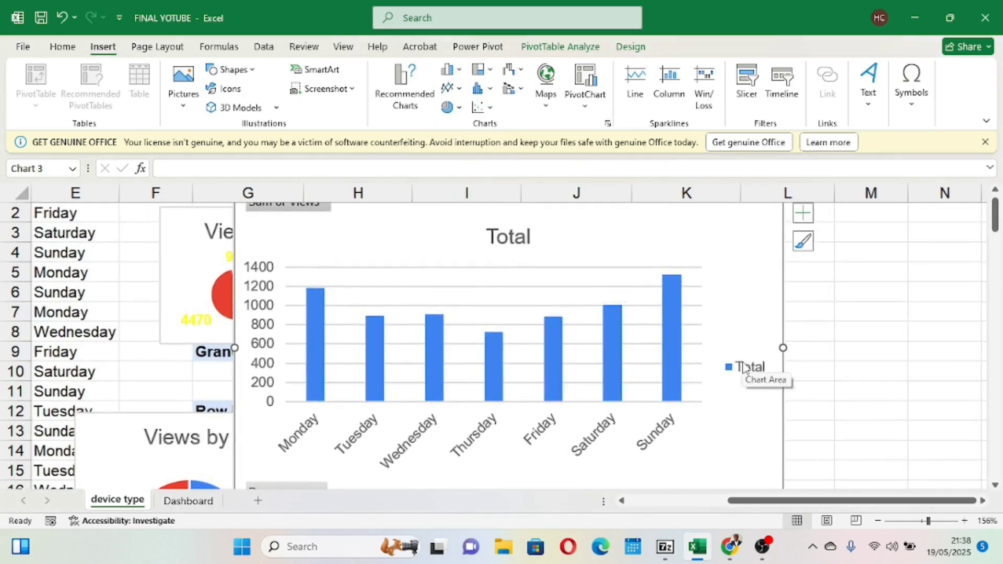
pyautogui.click(744, 365)
pyautogui.press('Delete')
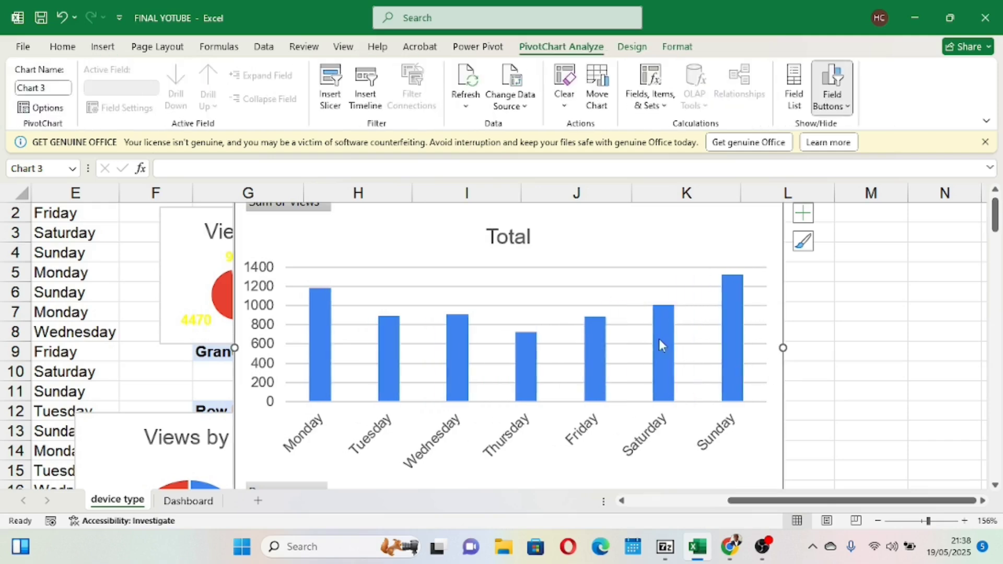
pyautogui.click(601, 291)
pyautogui.rightClick(601, 291)
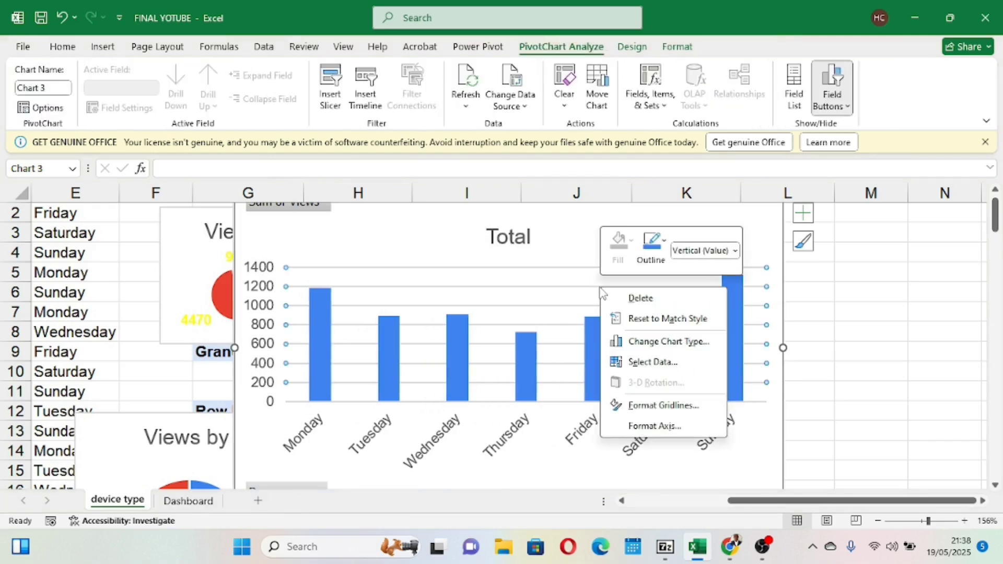
pyautogui.click(648, 300)
pyautogui.click(251, 304)
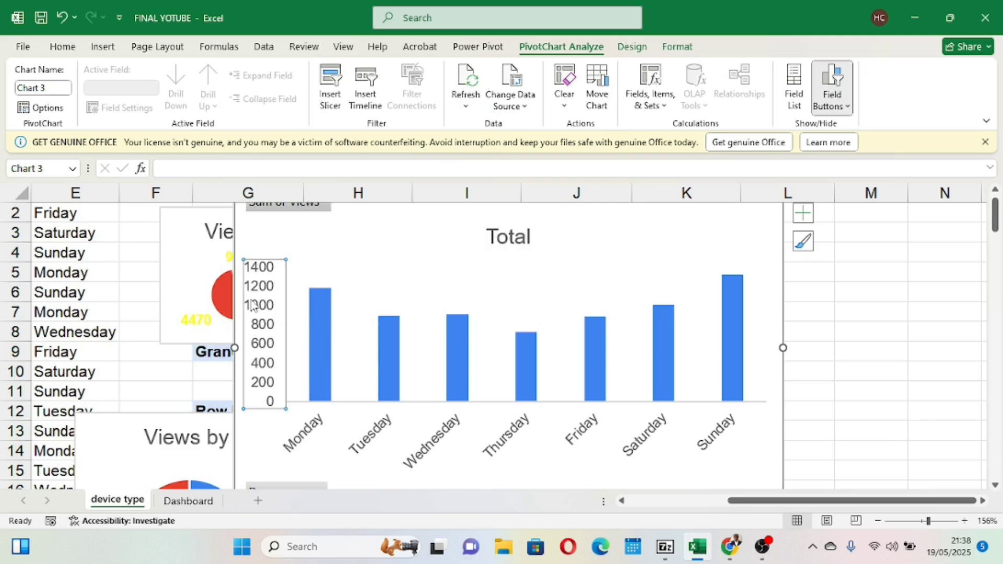
pyautogui.press('Delete')
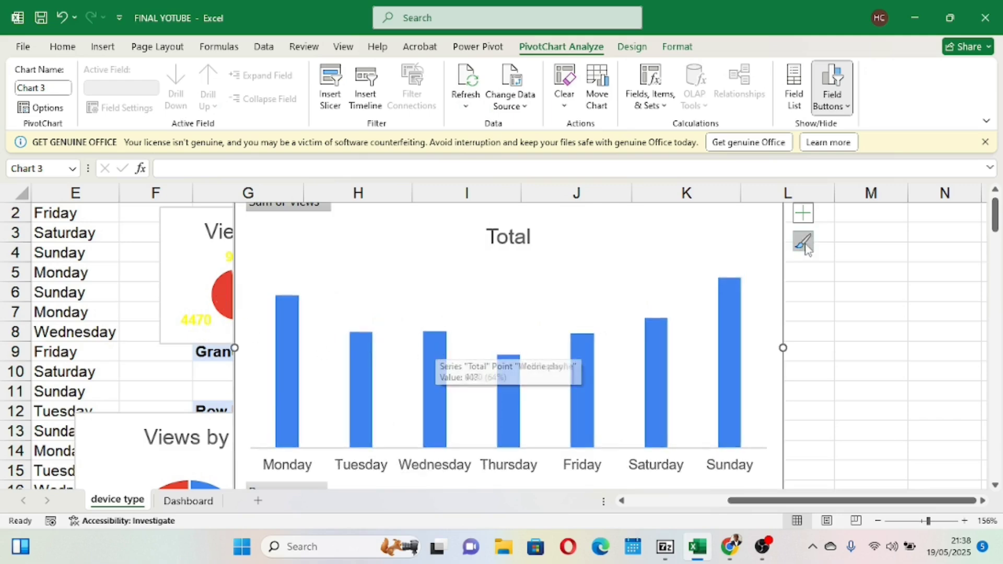
pyautogui.scroll(-2, 669, 256)
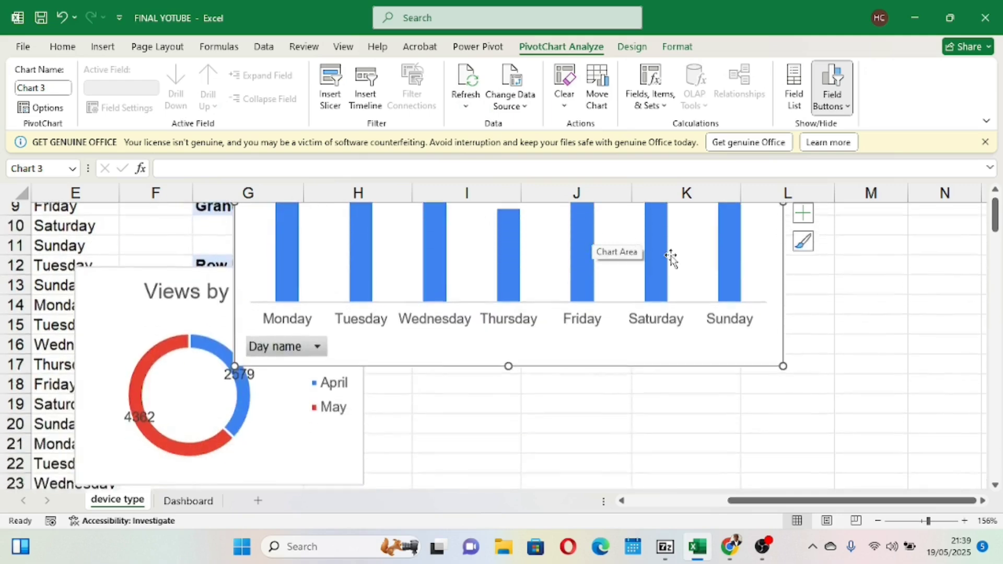
# - Hide the field buttons on the day name column chart and add data labels to its columns
pyautogui.rightClick(290, 355)
pyautogui.click(369, 307)
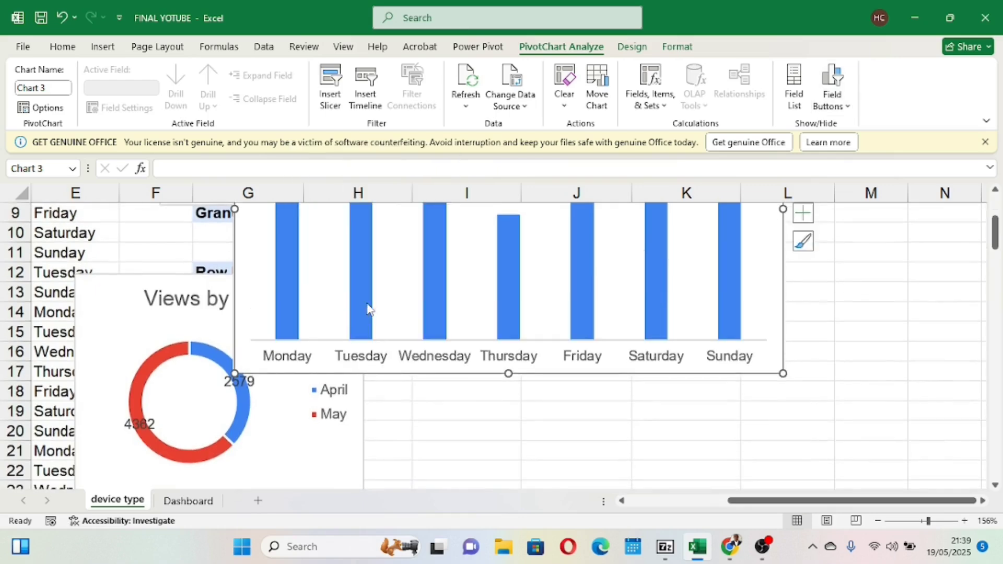
pyautogui.scroll(3, 467, 320)
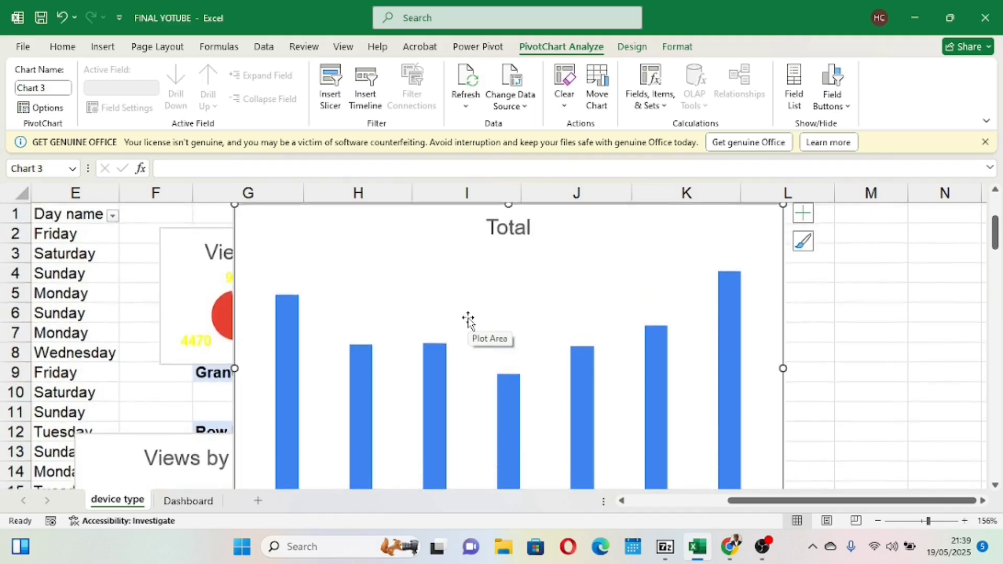
pyautogui.click(803, 214)
pyautogui.click(839, 275)
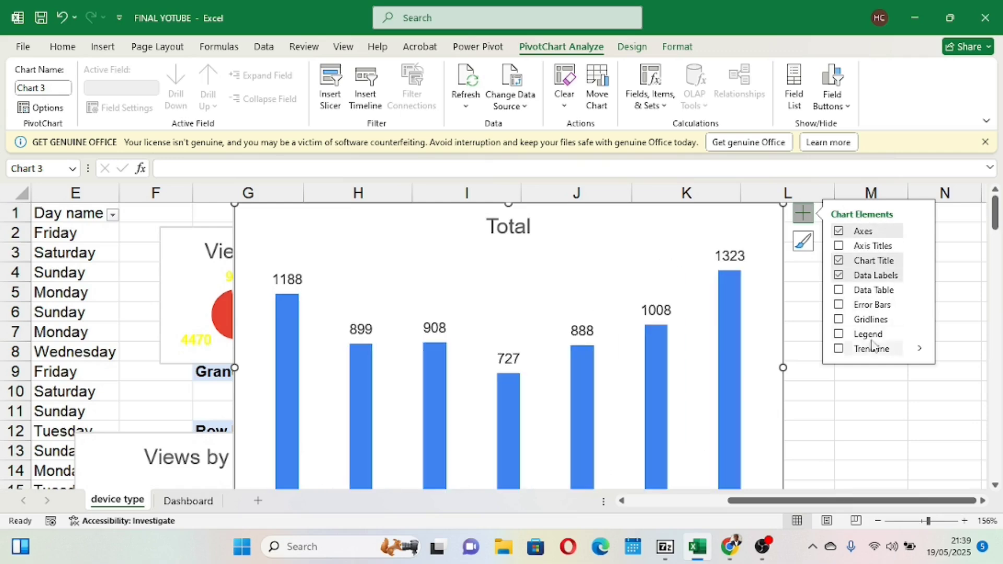
pyautogui.click(583, 282)
# - Change the day name column chart's title to "Views by Days"
pyautogui.click(524, 228)
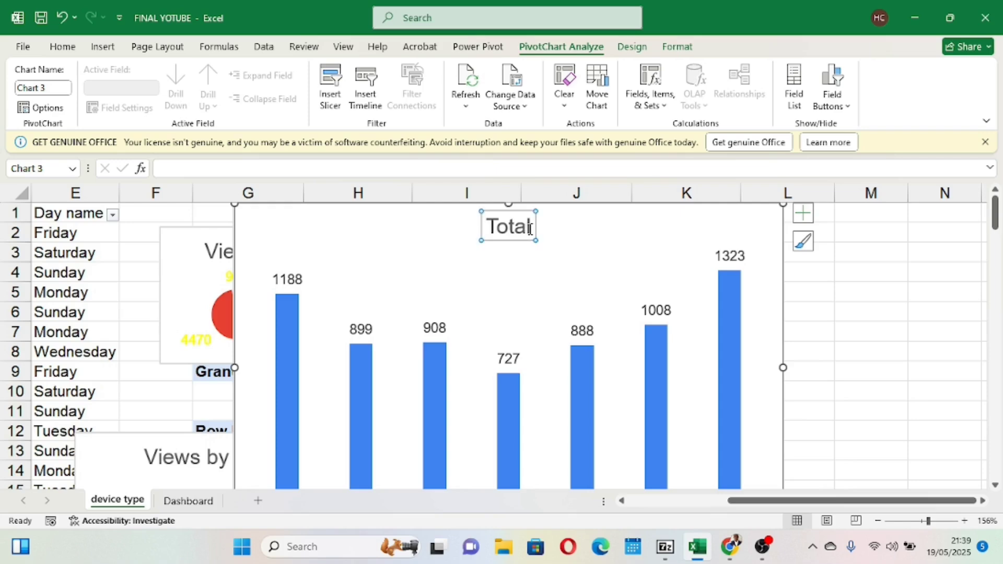
pyautogui.click(530, 230)
pyautogui.press('BackSpace')
pyautogui.press('BackSpace')
pyautogui.press('BackSpace')
pyautogui.press('BackSpace')
pyautogui.press('BackSpace')
pyautogui.write('Views')
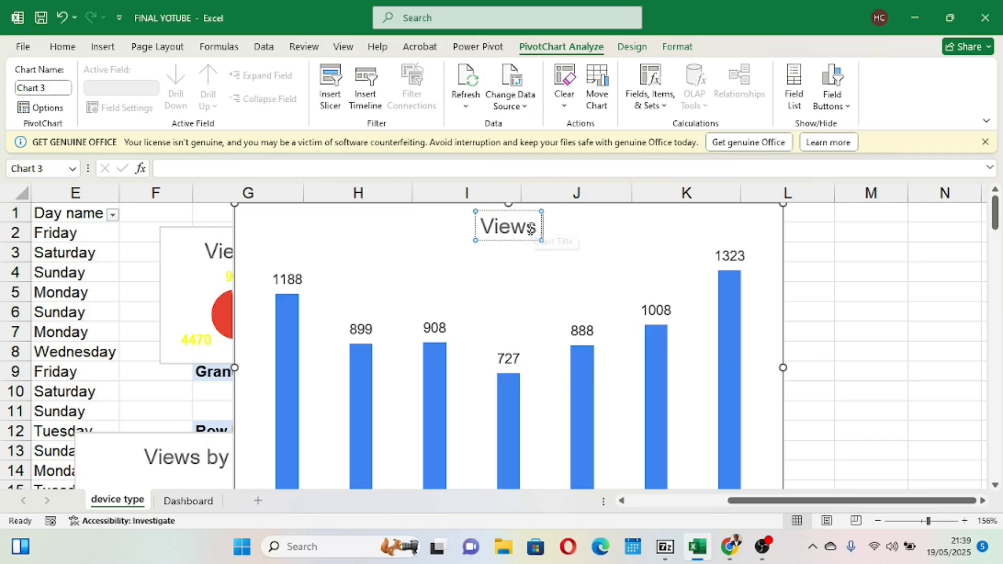
pyautogui.write(' by Day')
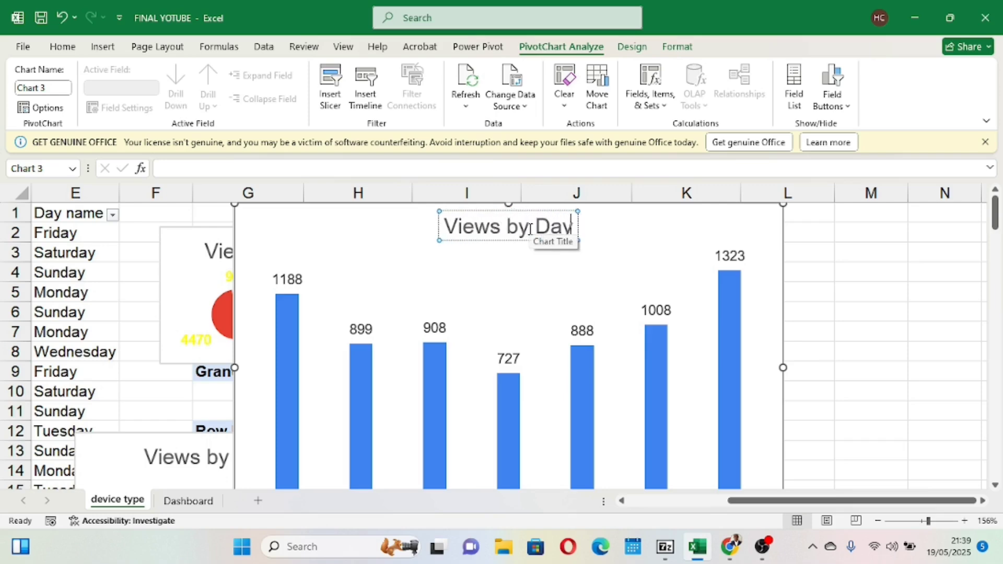
pyautogui.write('s')
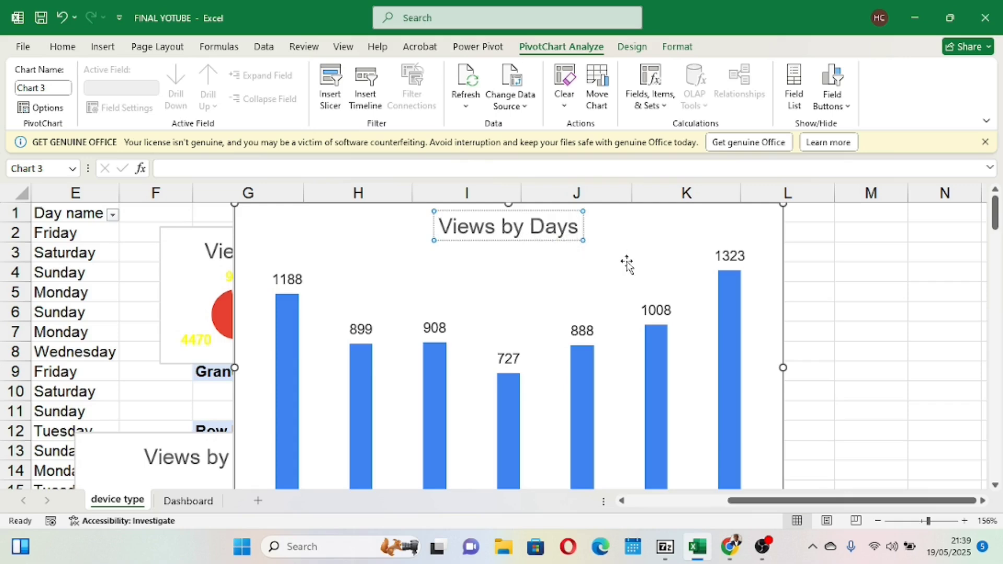
# - Reduce the Views by Days chart's height and paste a copy of it at cell G21 on the Dashboard sheet
pyautogui.moveTo(513, 205); pyautogui.dragTo(524, 263)
pyautogui.rightClick(627, 298)
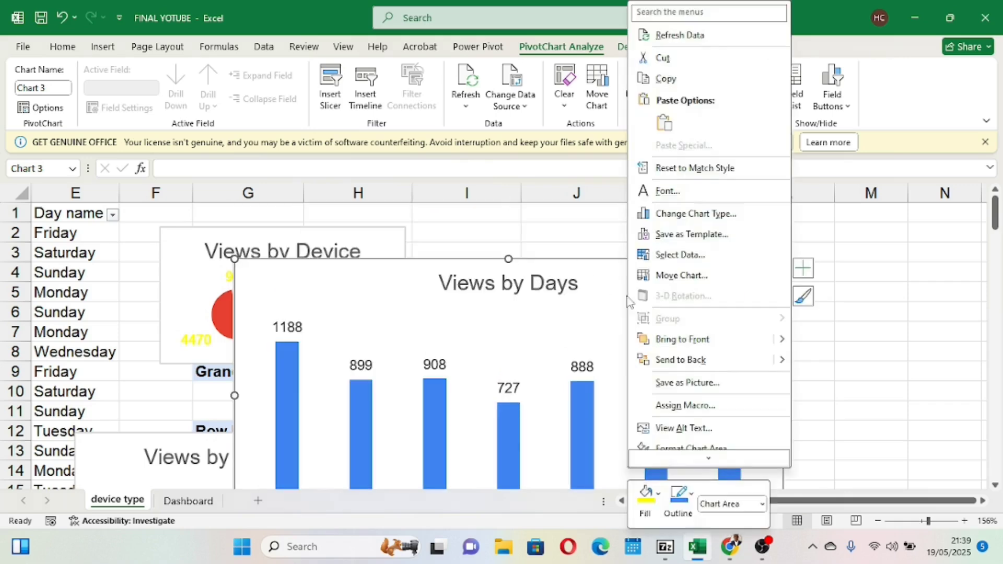
pyautogui.click(679, 81)
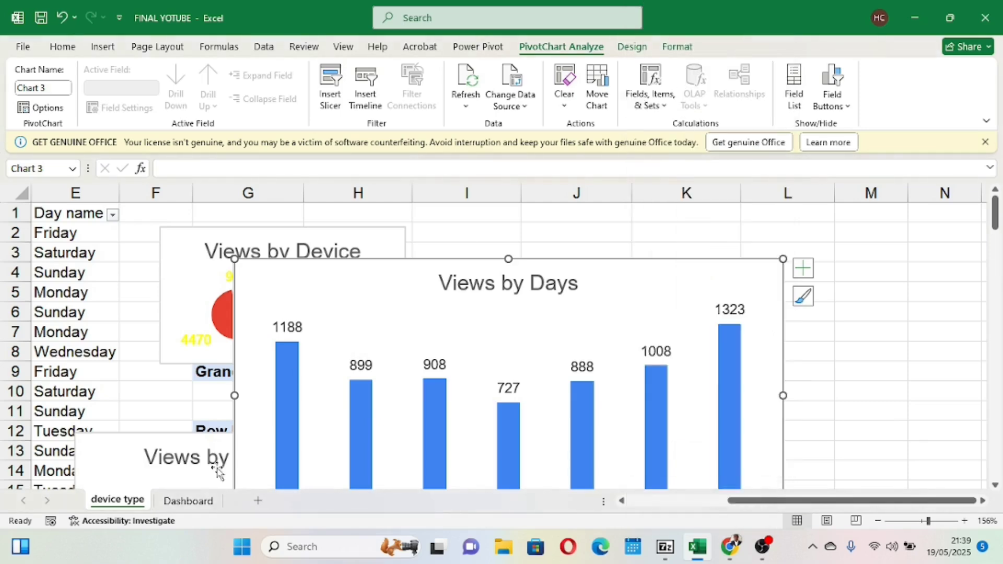
pyautogui.click(189, 501)
pyautogui.click(299, 407)
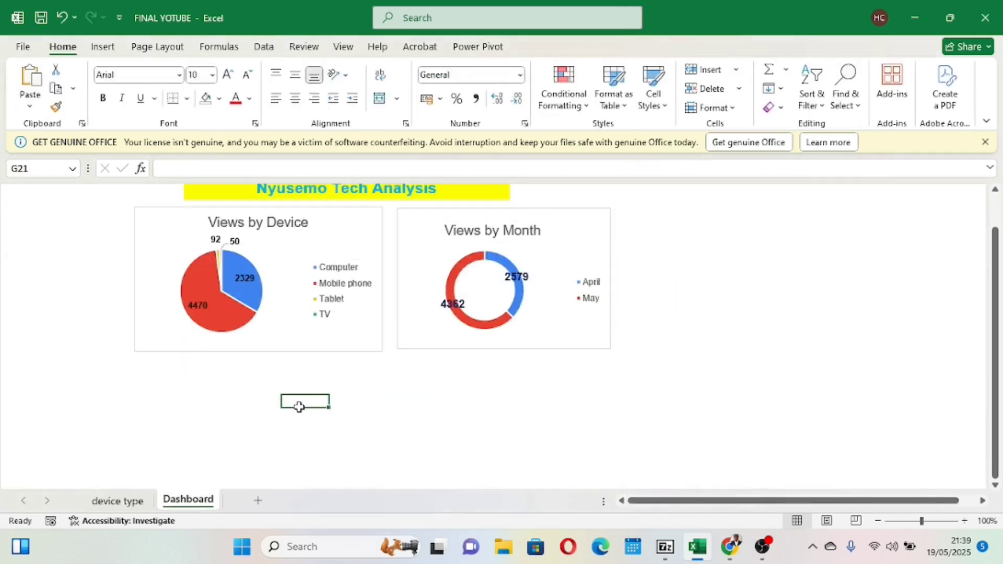
pyautogui.hotkey('ctrl', 'v')
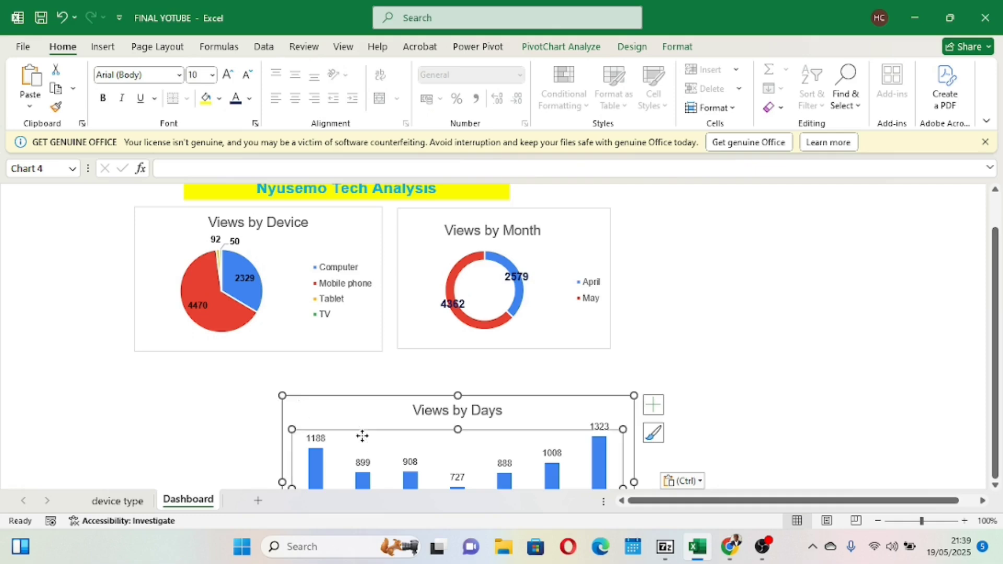
# - Move the Dashboard's Views by Days chart directly beneath the Views by Device chart and widen it to span both charts above
pyautogui.moveTo(295, 414); pyautogui.dragTo(296, 416)
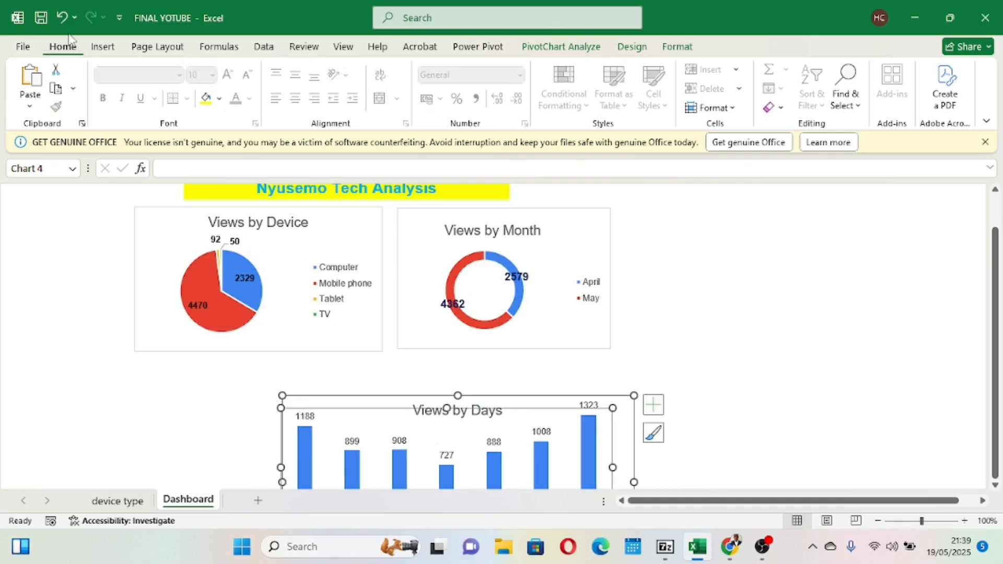
pyautogui.click(61, 18)
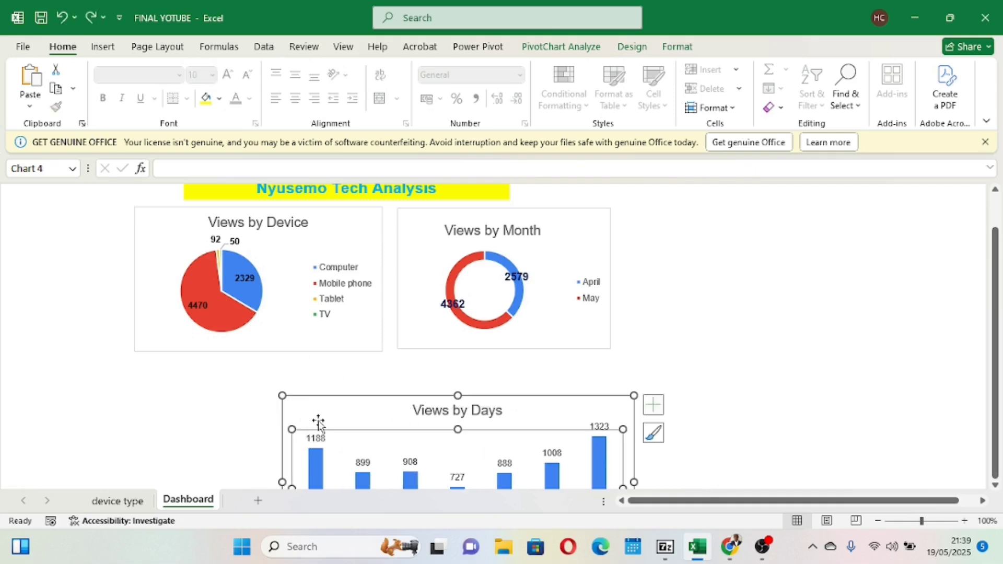
pyautogui.moveTo(320, 420); pyautogui.dragTo(173, 377)
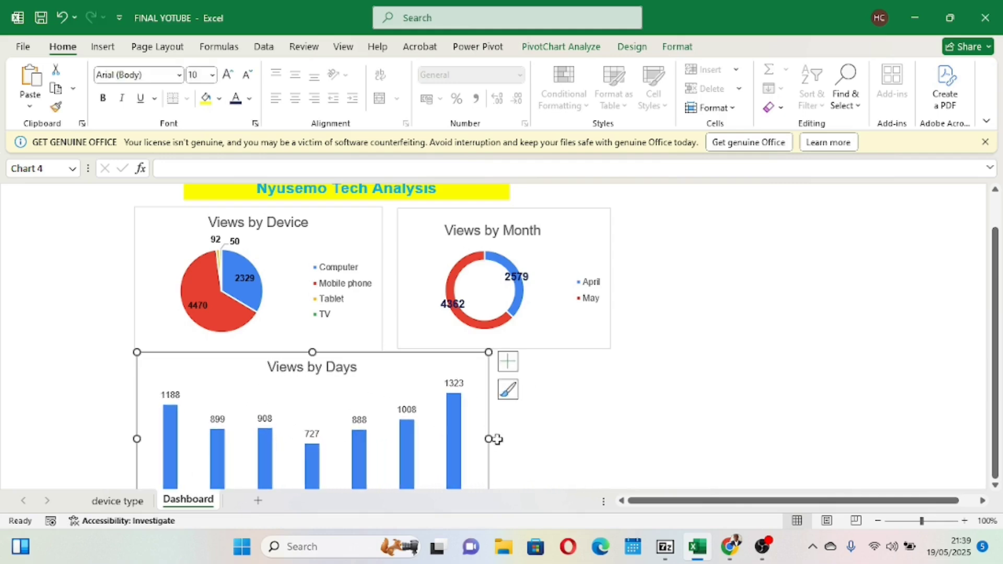
pyautogui.moveTo(489, 439)
pyautogui.mouseDown()
pyautogui.moveTo(560, 412)
pyautogui.moveTo(607, 416)
pyautogui.mouseUp()
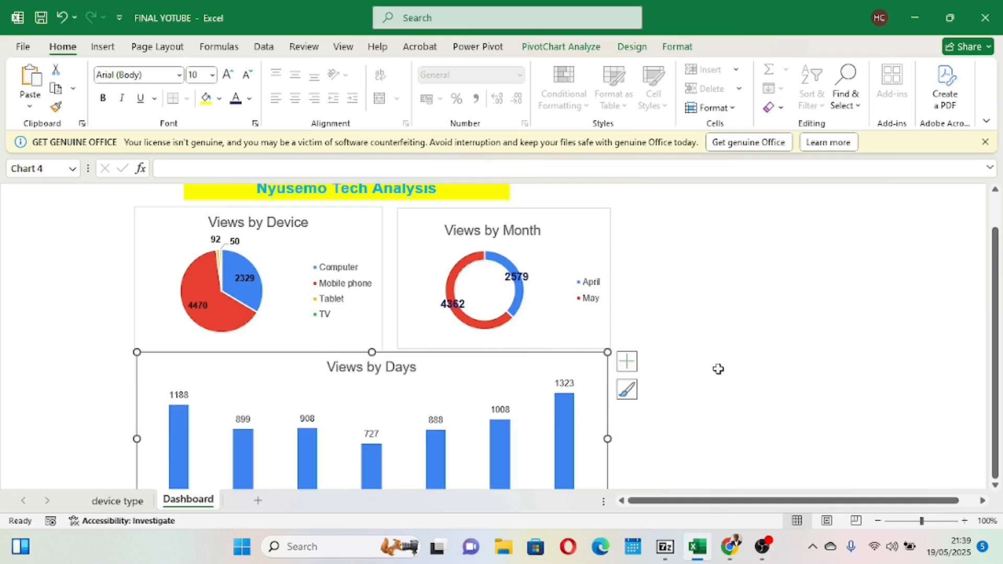
pyautogui.scroll(-4, 718, 369)
pyautogui.scroll(3, 719, 369)
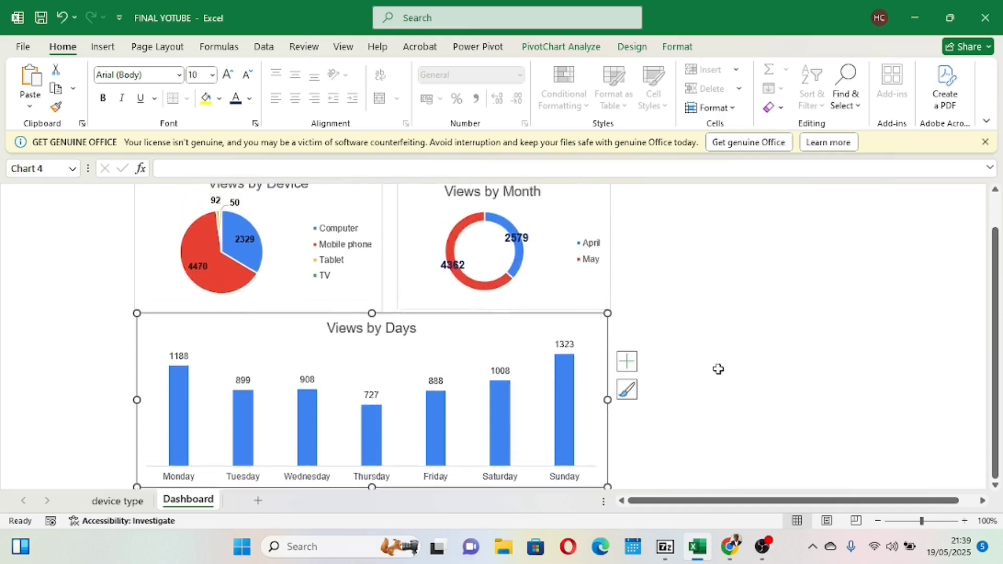
pyautogui.scroll(-1, 719, 369)
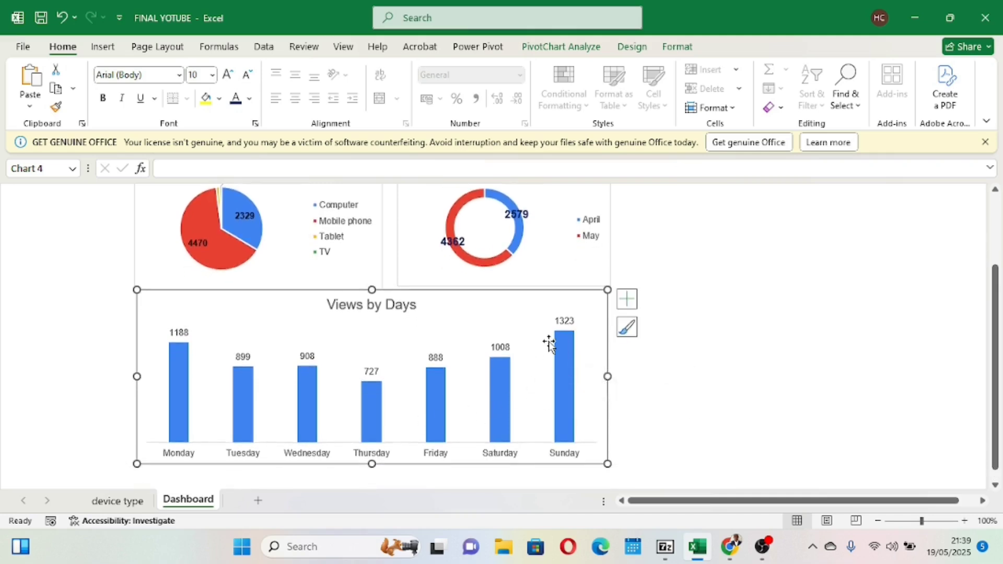
pyautogui.rightClick(579, 309)
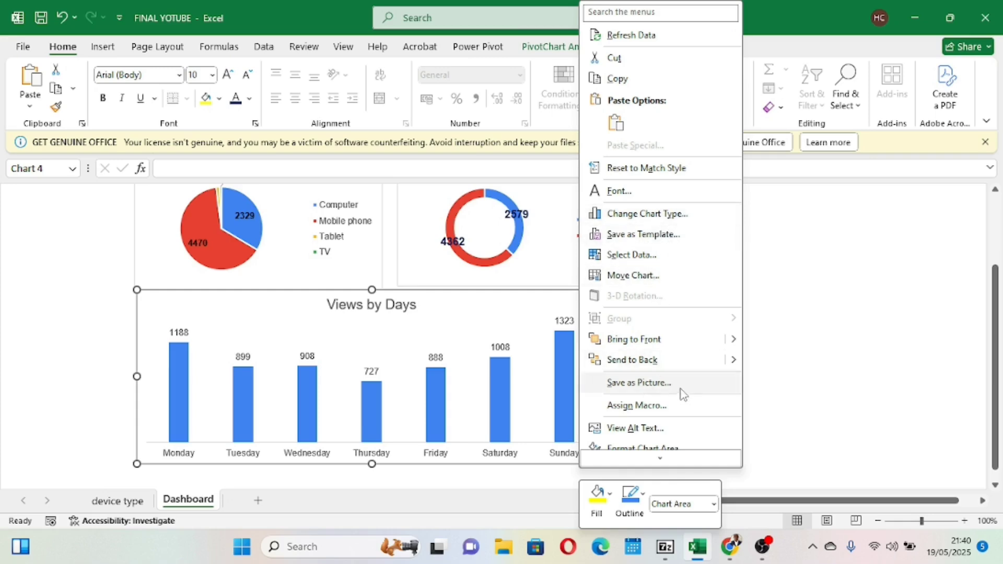
pyautogui.click(781, 386)
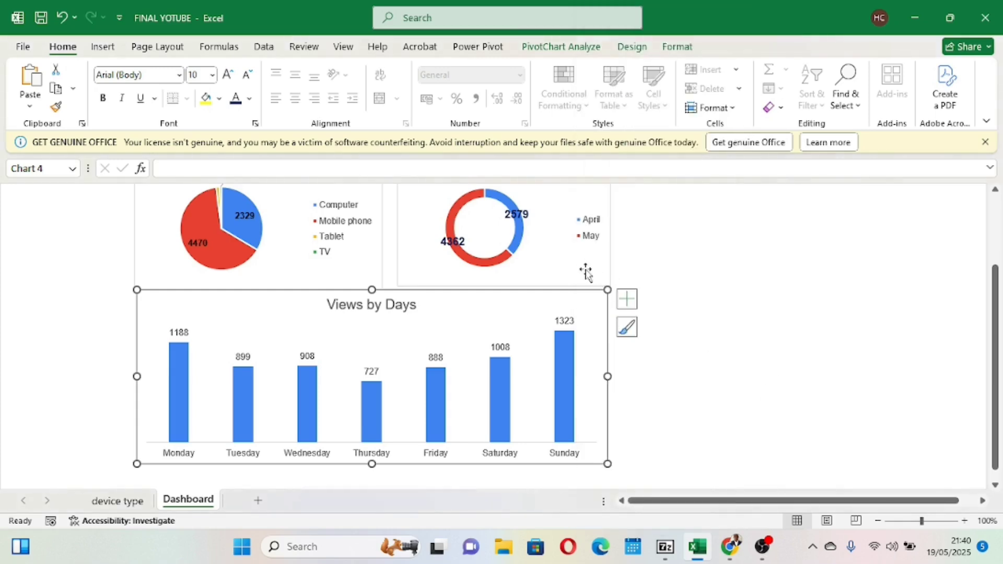
# - Insert a Device type slicer for the Views by Month chart on the Dashboard
pyautogui.scroll(2, 588, 271)
pyautogui.click(571, 238)
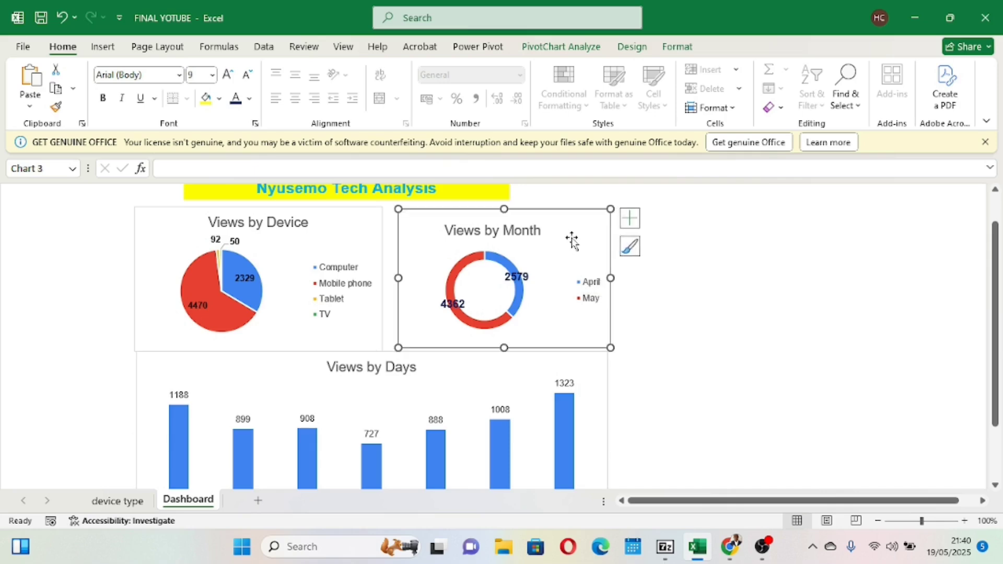
pyautogui.click(102, 46)
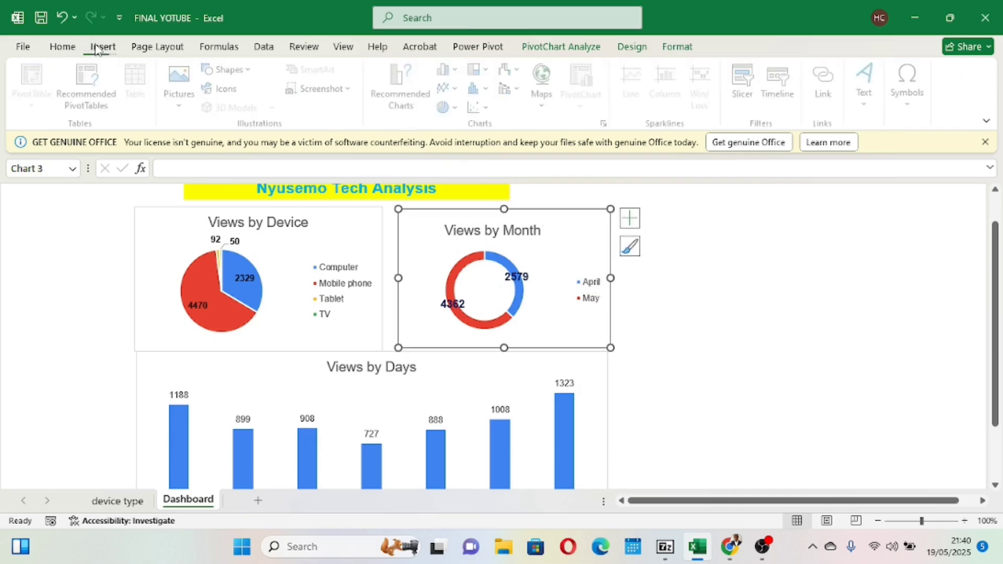
pyautogui.click(757, 102)
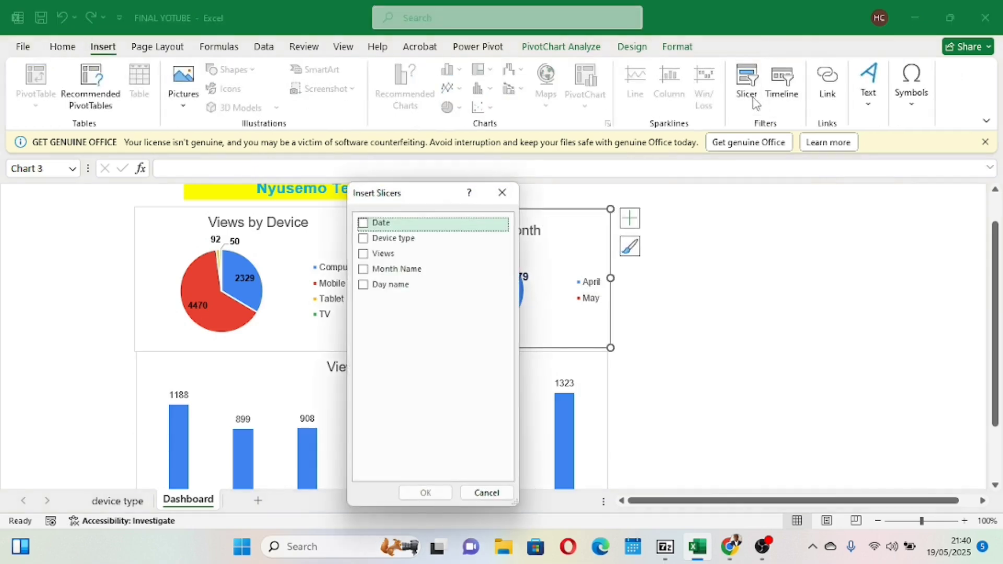
pyautogui.moveTo(430, 197); pyautogui.dragTo(800, 188)
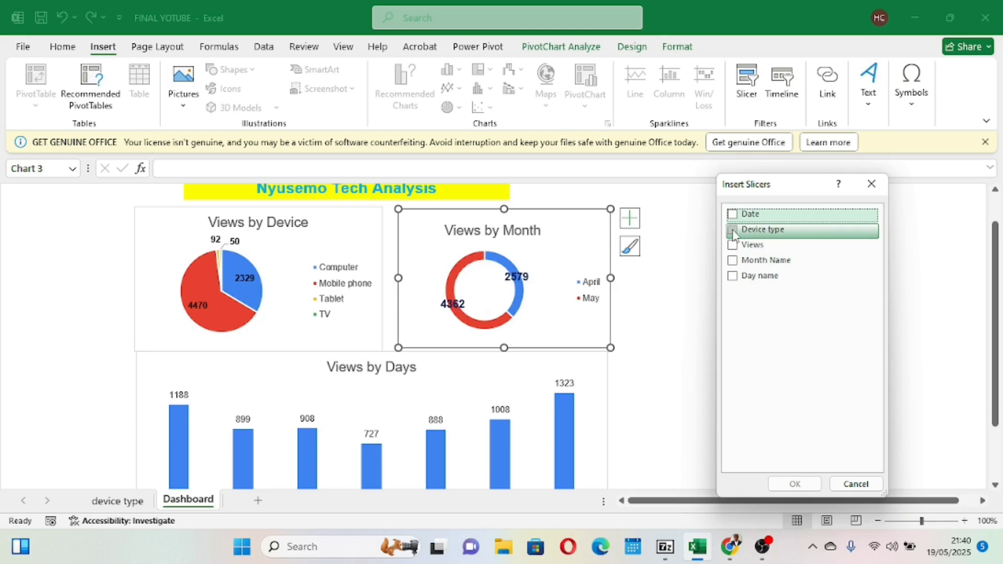
pyautogui.click(734, 232)
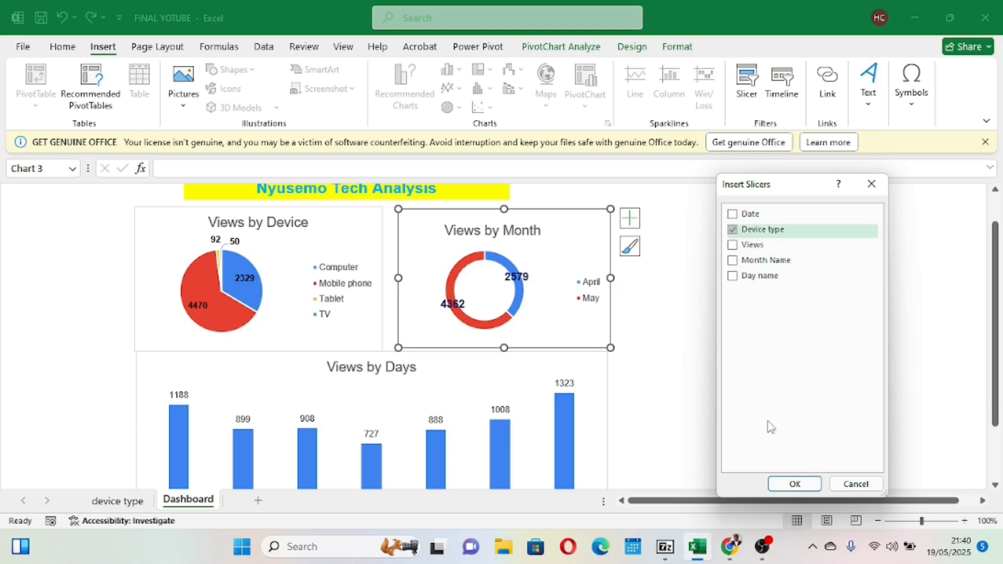
pyautogui.click(794, 484)
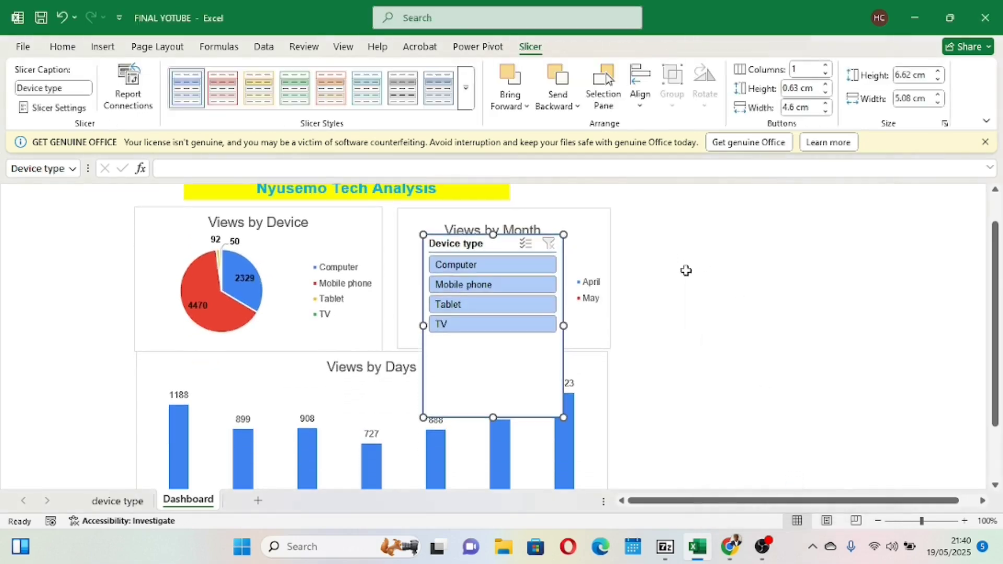
# - Place the Device type slicer beside the Views by Month chart and try its filter with Computer and with Mobile phone
pyautogui.moveTo(503, 245); pyautogui.dragTo(745, 224)
pyautogui.click(701, 244)
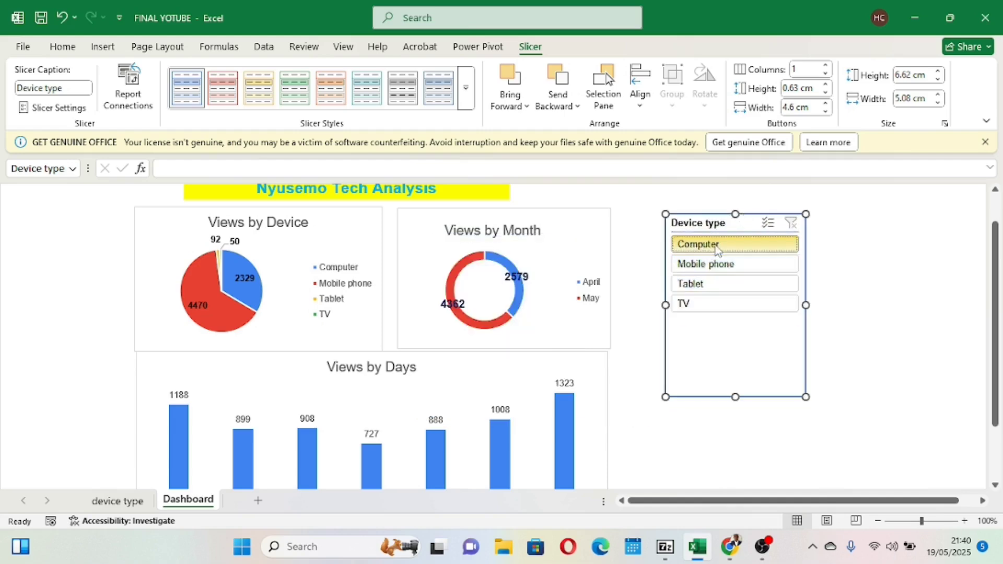
pyautogui.click(717, 264)
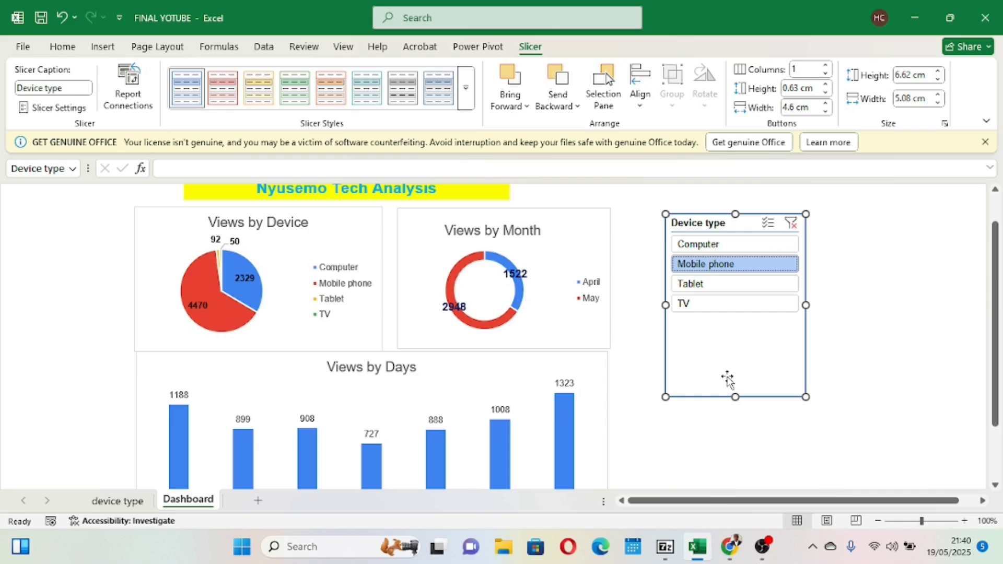
# - Connect the Device type slicer to PivotTable6 and PivotTable8 in addition to PivotTable7
pyautogui.rightClick(764, 335)
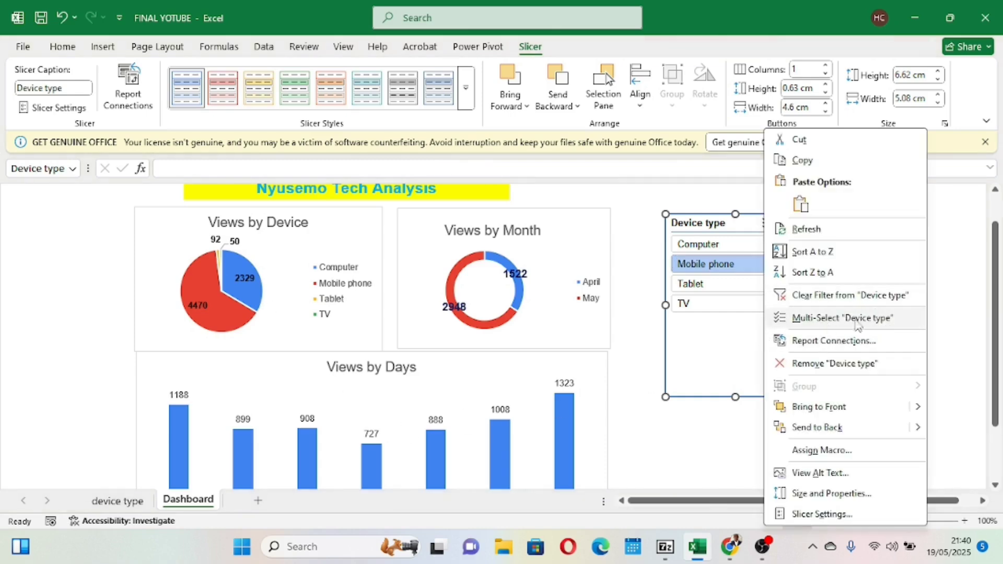
pyautogui.click(848, 346)
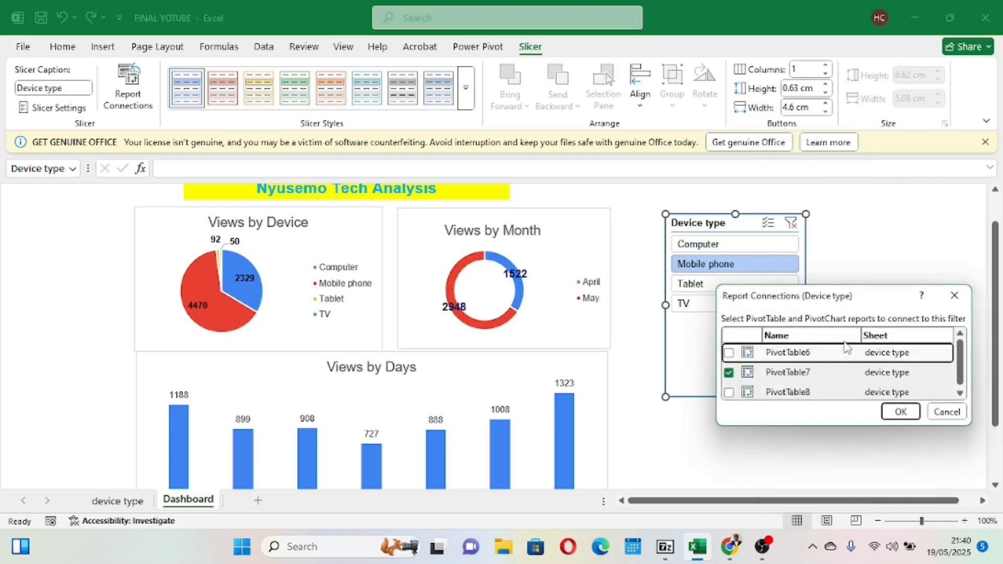
pyautogui.moveTo(888, 299); pyautogui.dragTo(671, 200)
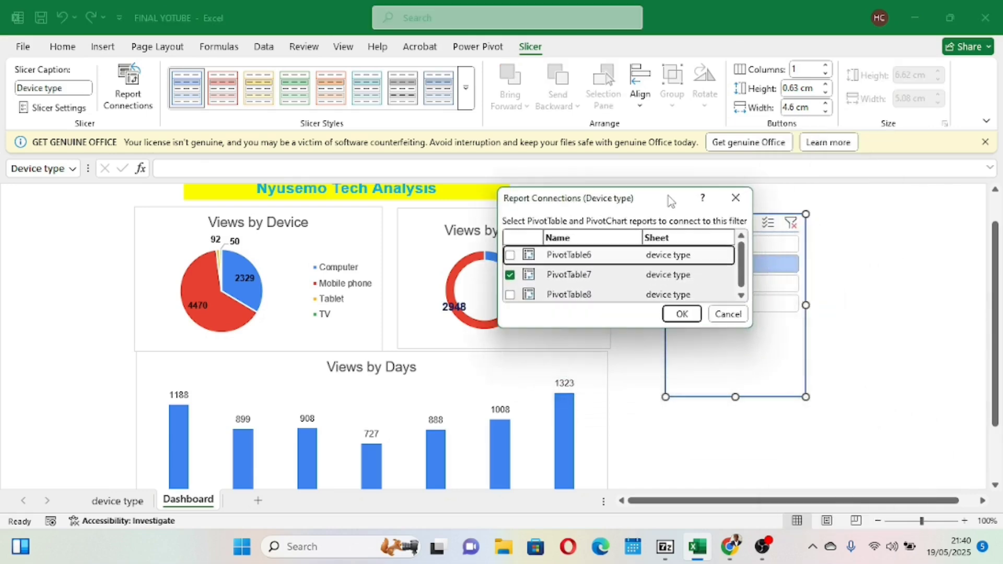
pyautogui.click(742, 296)
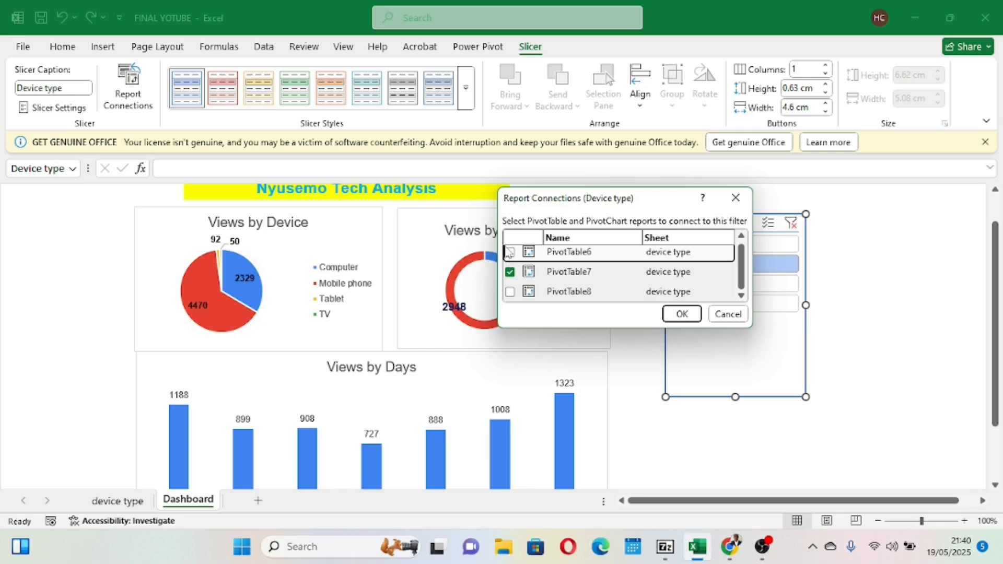
pyautogui.click(510, 292)
pyautogui.click(680, 314)
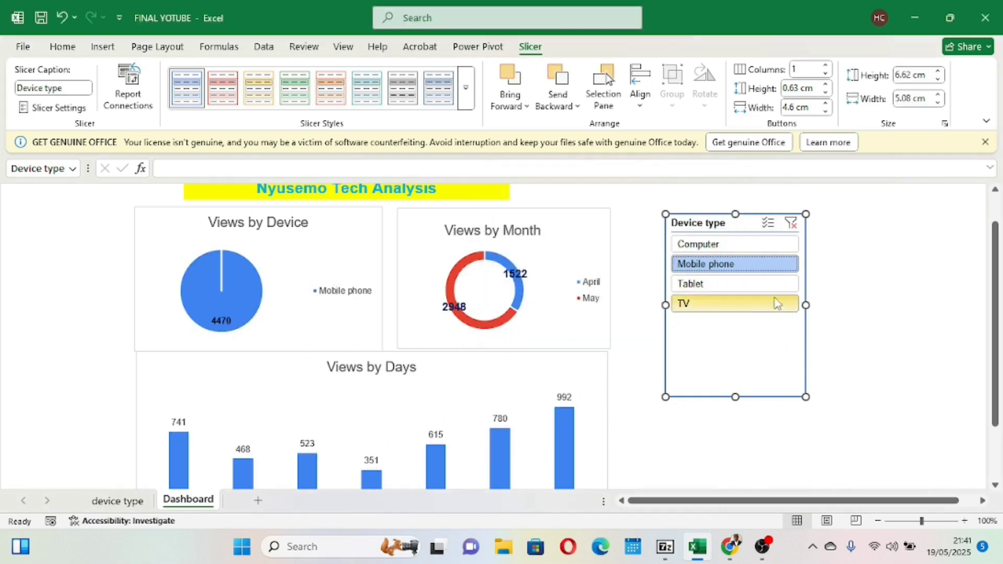
# - Filter the Dashboard charts to Tablet with the Device type slicer and check all three charts
pyautogui.click(706, 287)
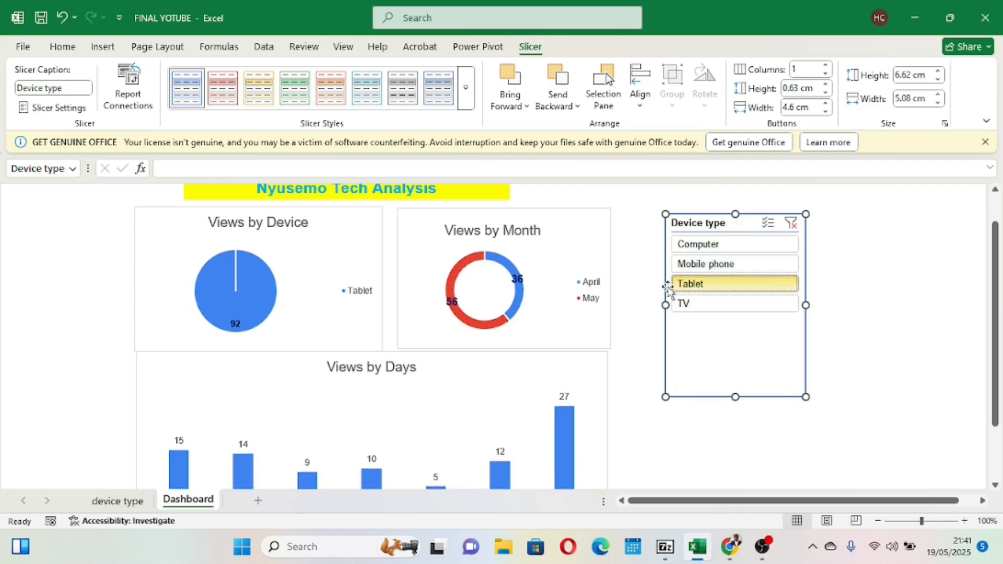
pyautogui.scroll(-1, 573, 347)
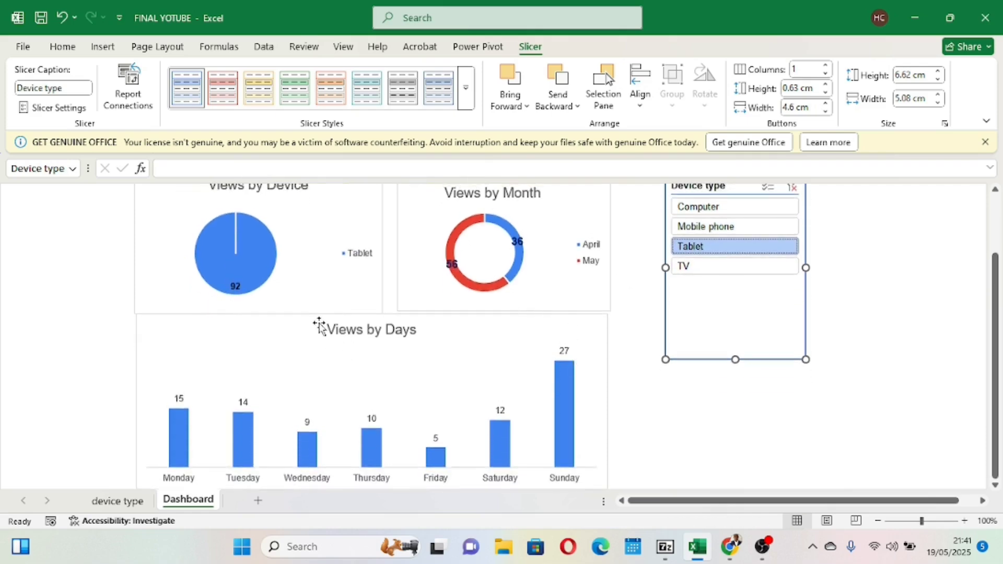
pyautogui.scroll(1, 320, 326)
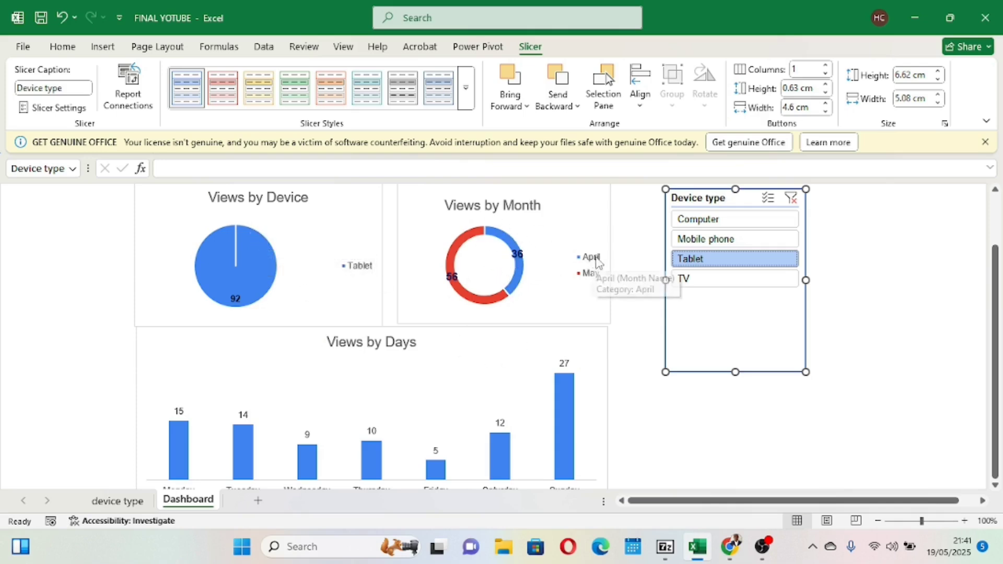
# - Filter the Dashboard charts to TV with the Device type slicer and check the Views by Days chart
pyautogui.scroll(-1, 468, 434)
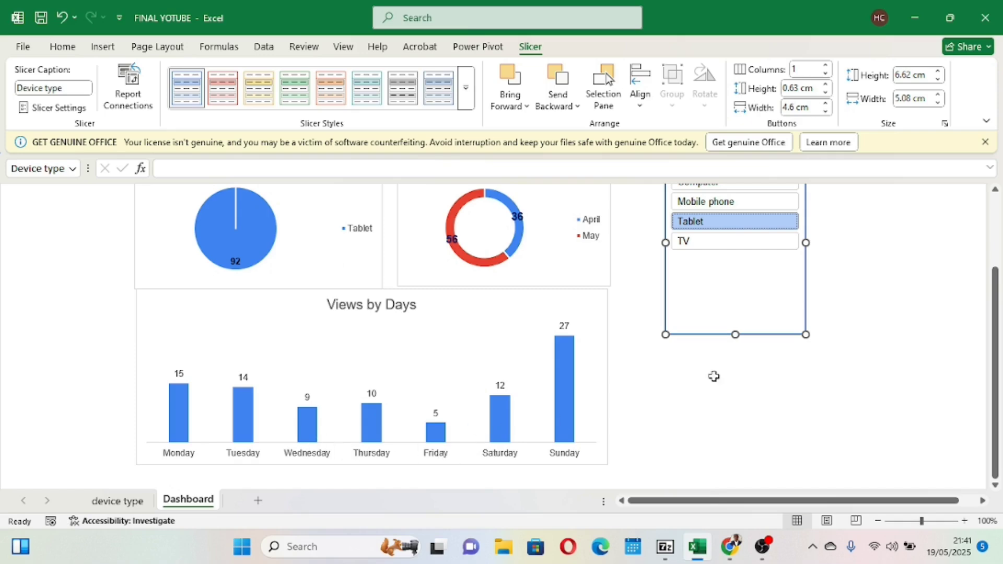
pyautogui.click(707, 241)
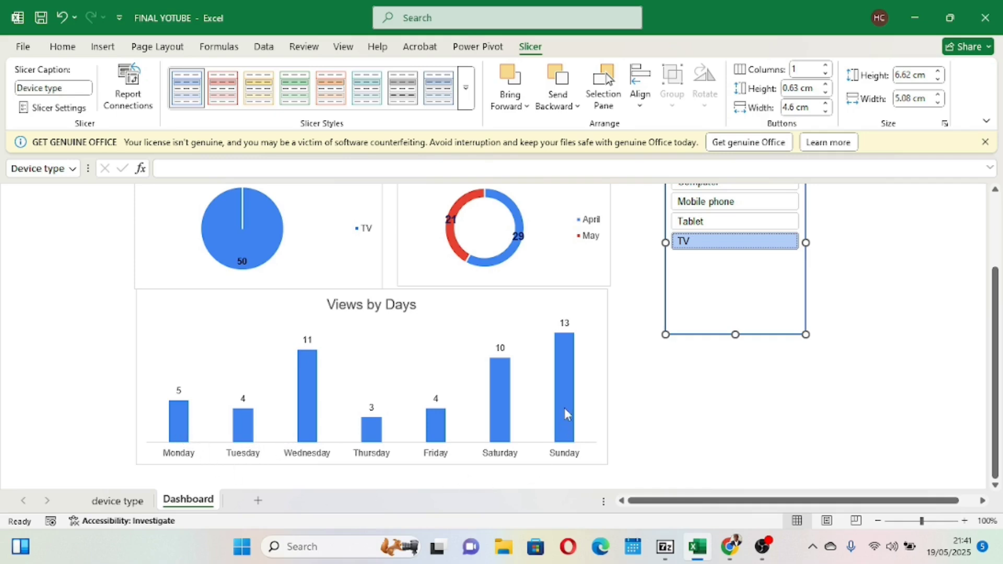
pyautogui.scroll(1, 569, 405)
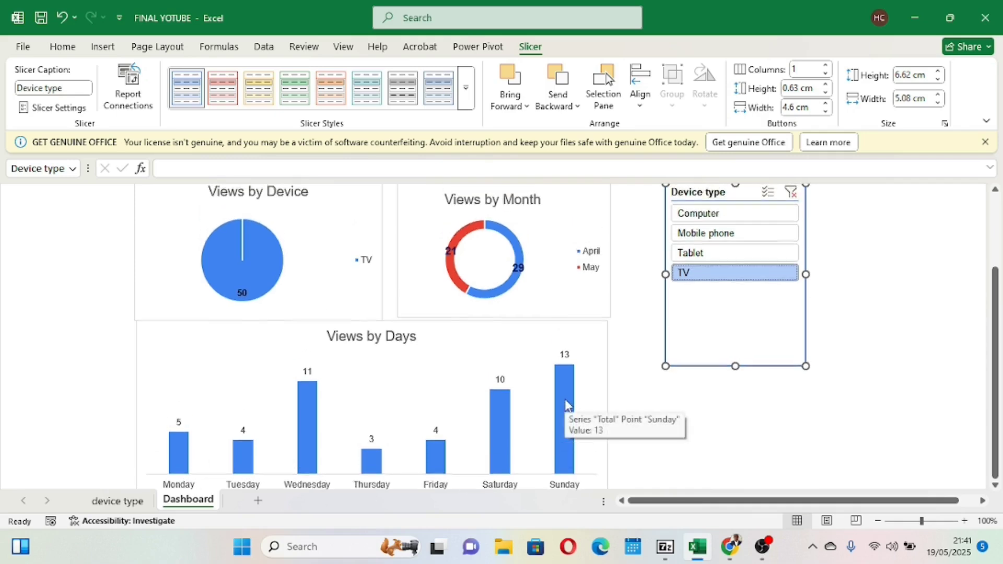
# - Filter the Dashboard to Computer with the Device type slicer and review the views by device, month and day
pyautogui.click(709, 220)
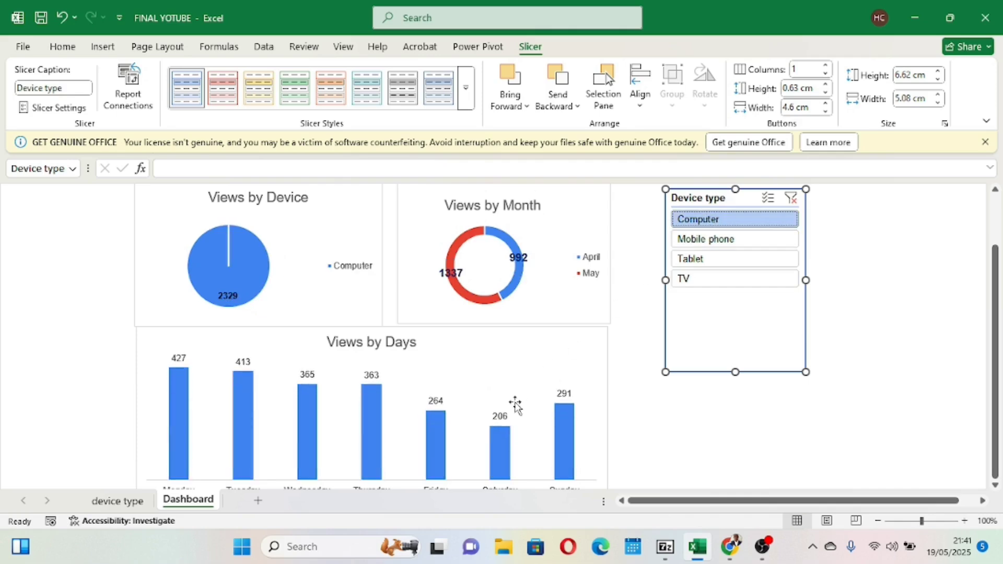
pyautogui.scroll(-1, 516, 405)
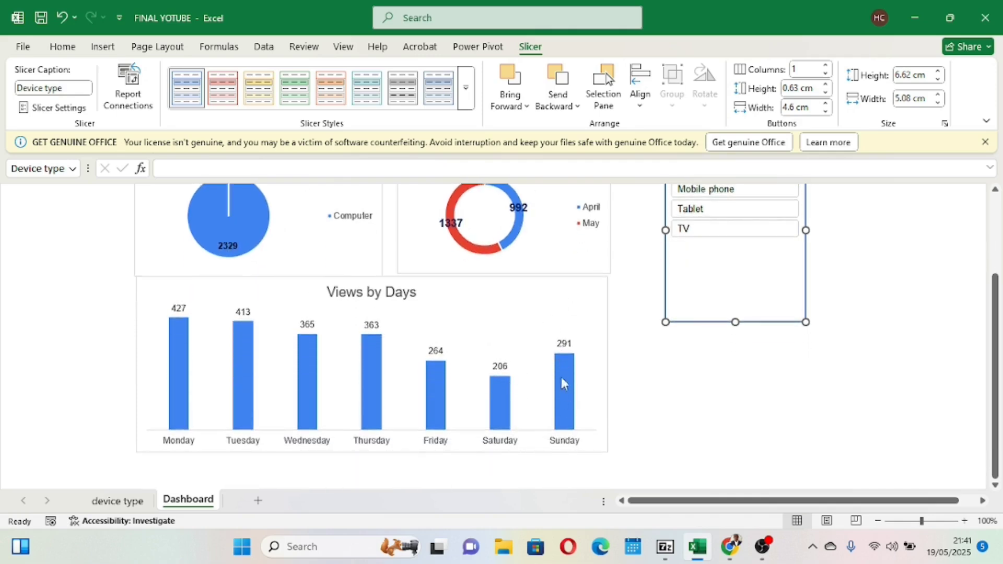
pyautogui.scroll(1, 564, 379)
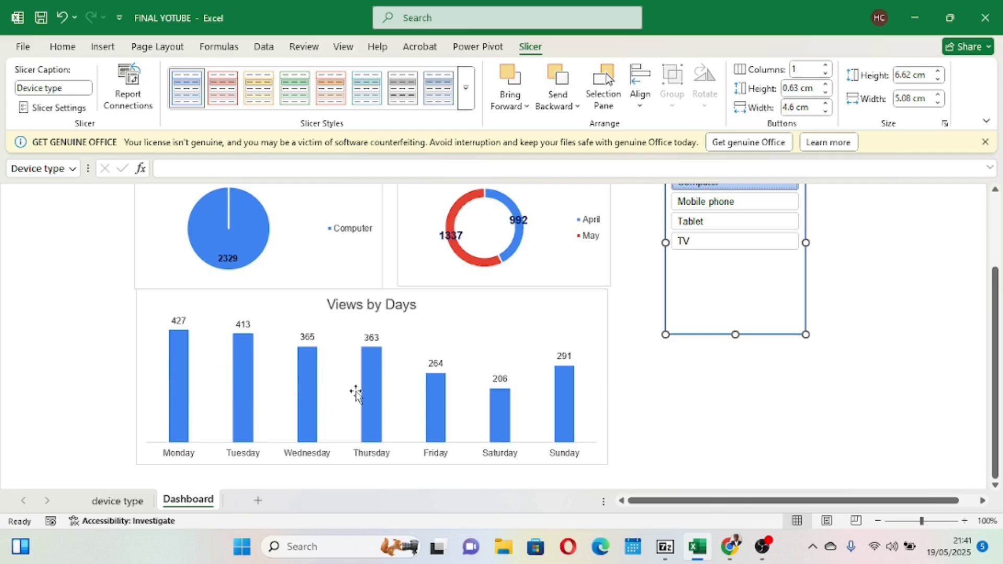
pyautogui.scroll(1, 358, 394)
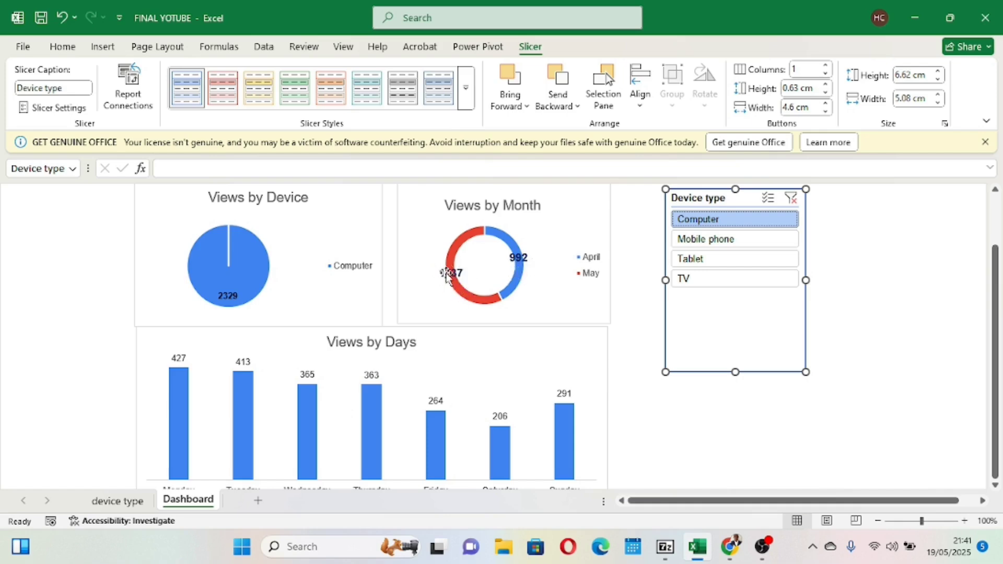
pyautogui.scroll(2, 501, 288)
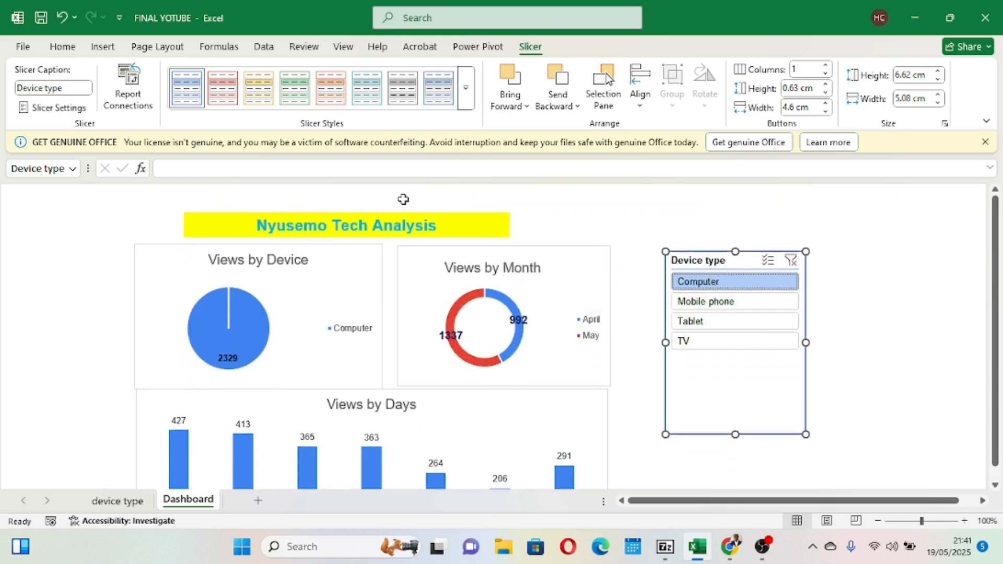
pyautogui.scroll(-2, 407, 298)
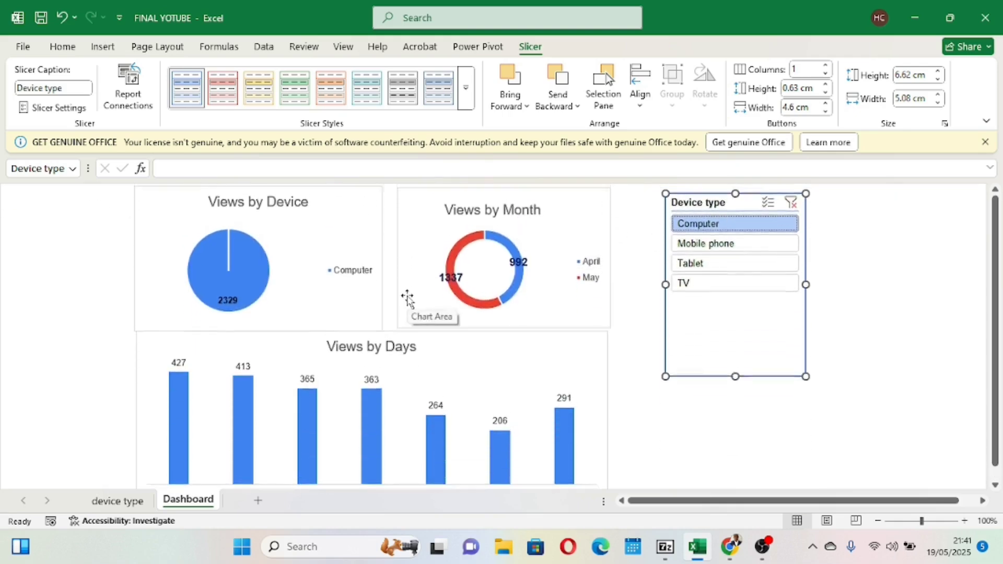
pyautogui.scroll(1, 408, 297)
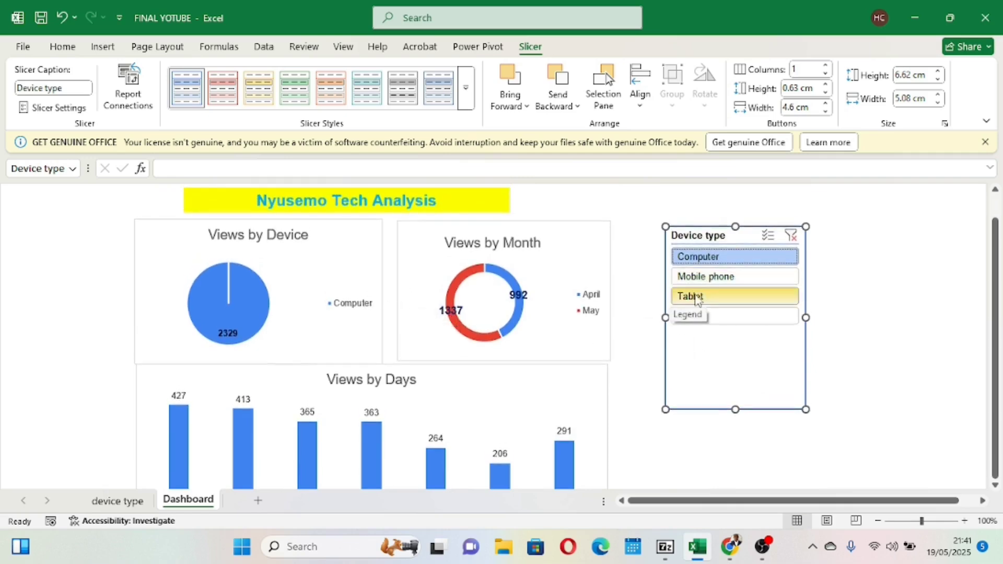
# - Try the Mobile phone filter, switch the Device type slicer to Tablet, and review the three Dashboard charts
pyautogui.click(700, 277)
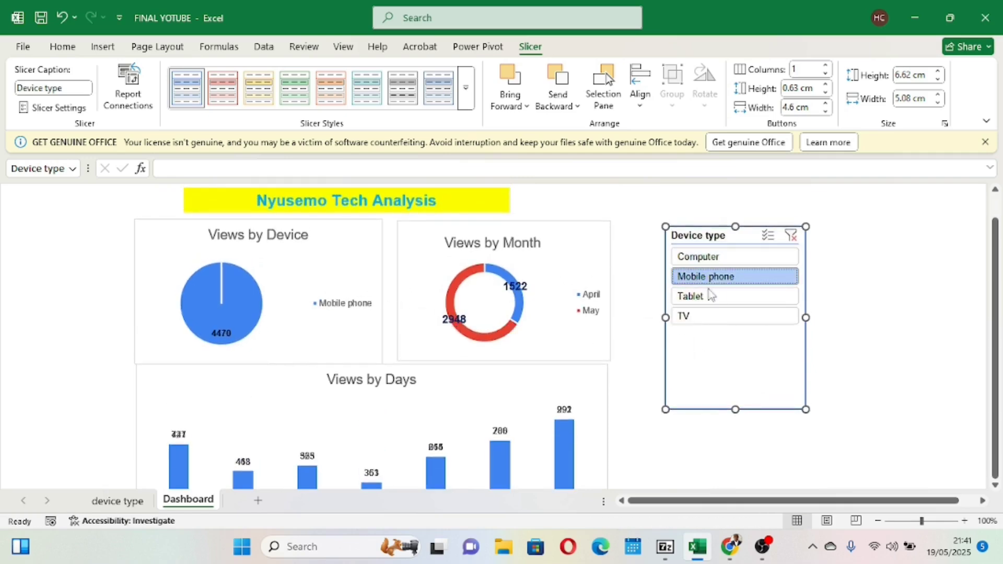
pyautogui.click(709, 299)
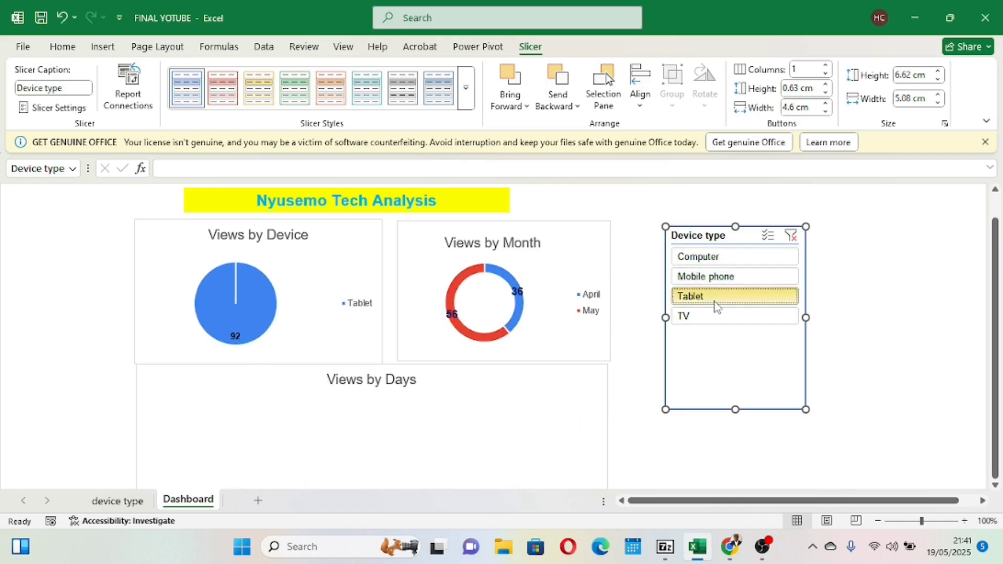
pyautogui.scroll(-2, 558, 401)
pyautogui.scroll(3, 556, 402)
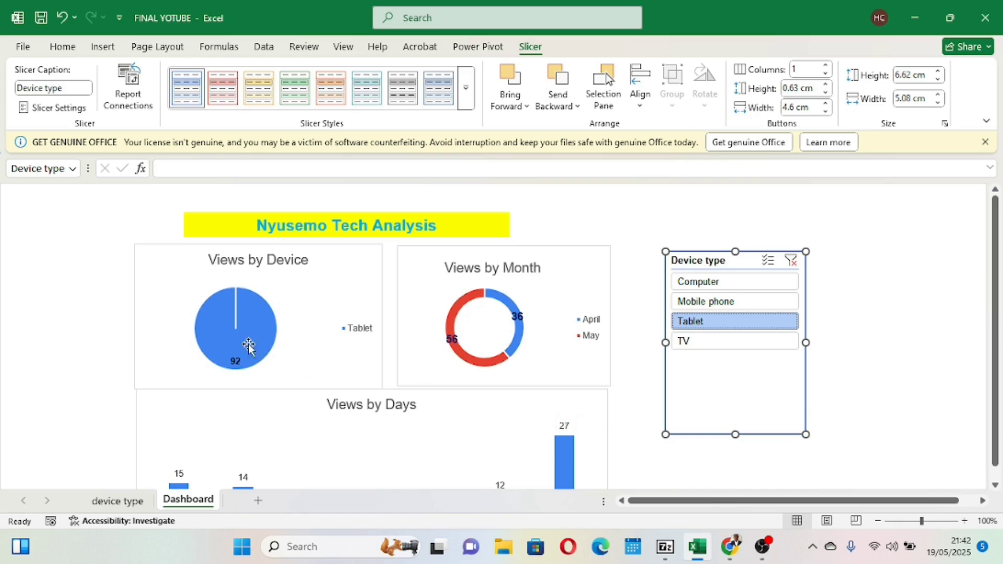
pyautogui.click(304, 306)
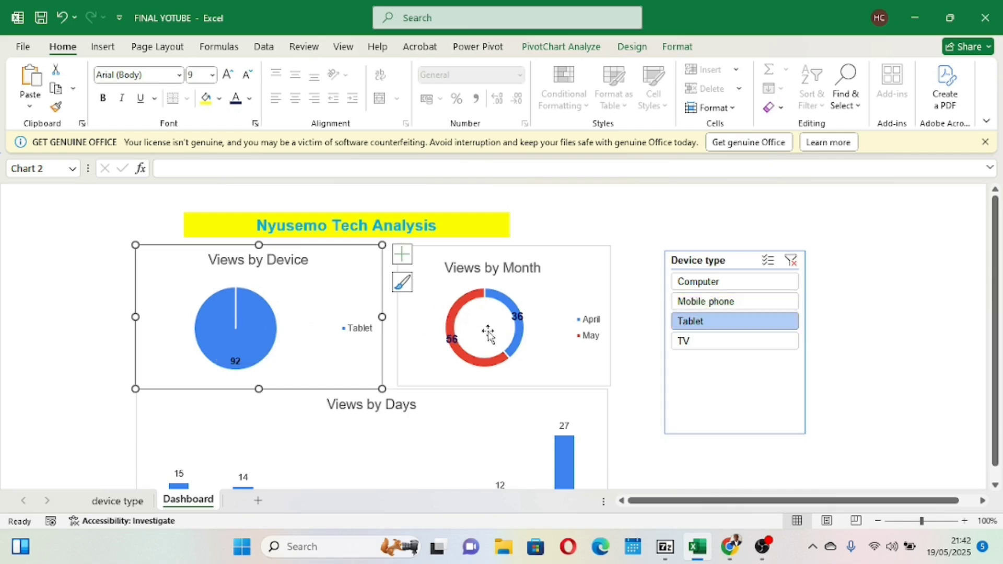
pyautogui.scroll(-1, 488, 332)
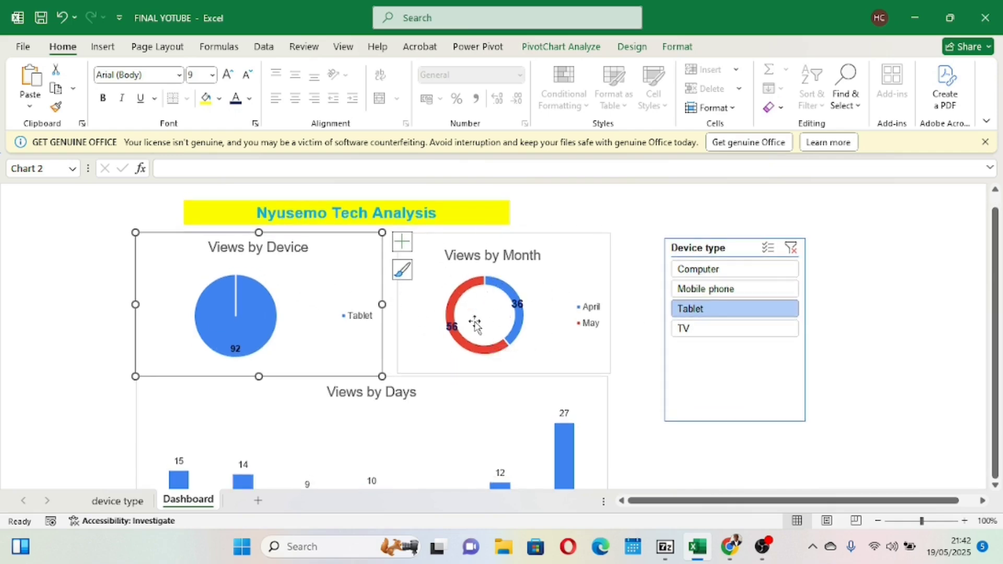
pyautogui.scroll(-5, 497, 314)
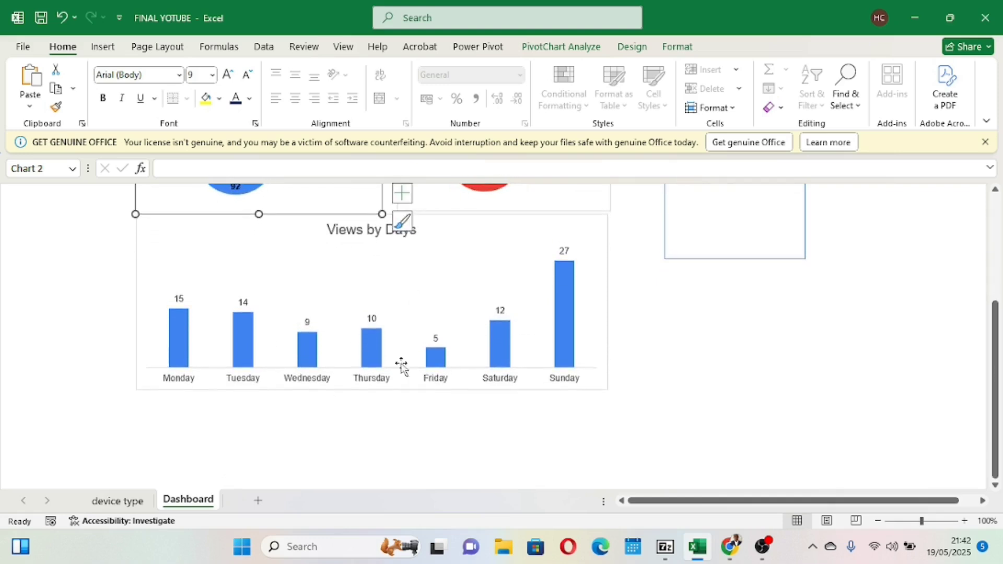
pyautogui.scroll(5, 440, 375)
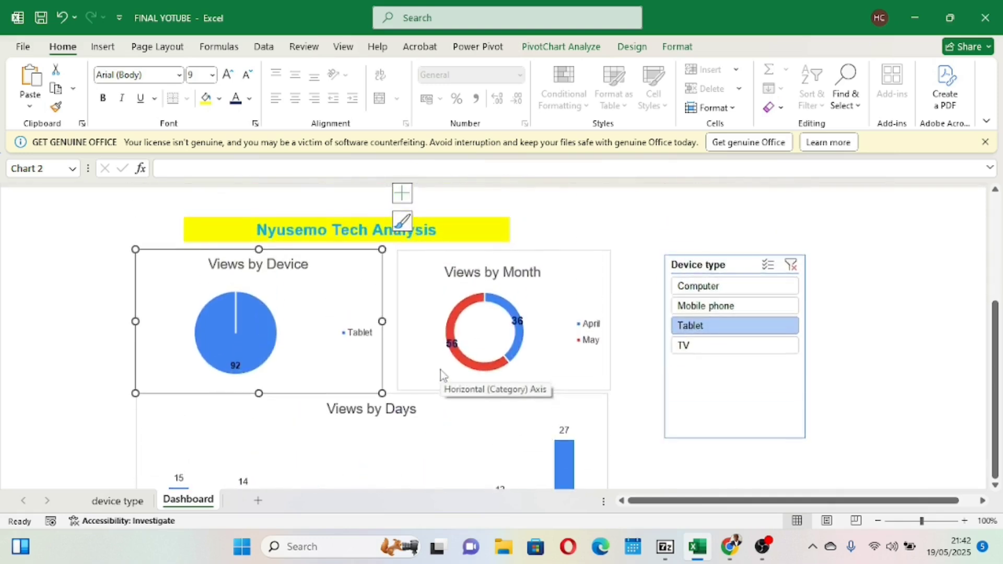